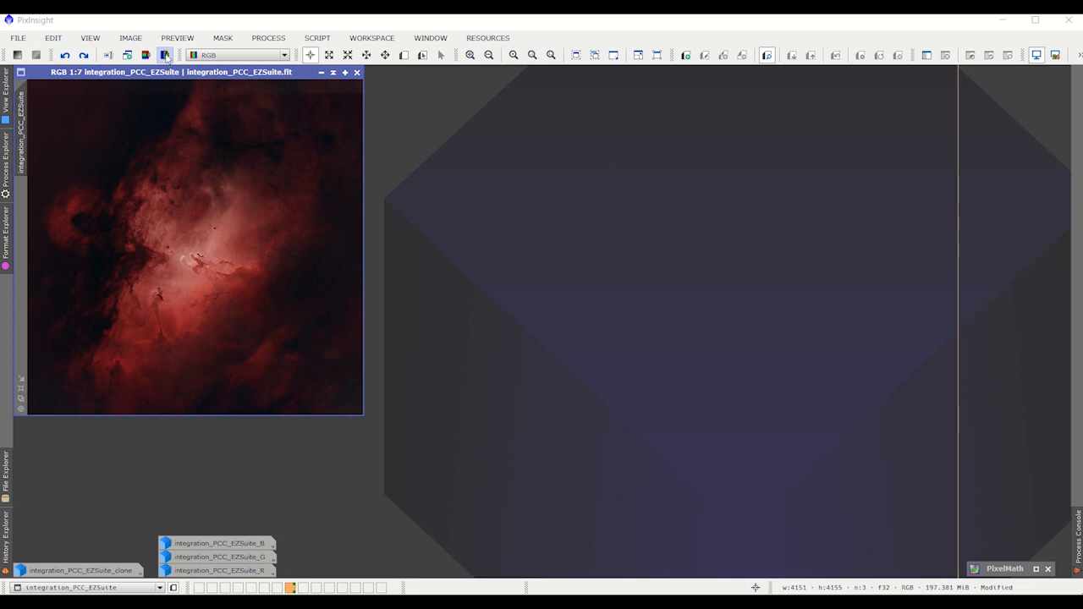
Restore the iconized blue, green and red channel images of integration_PCC_EZSuite to open windows in the workspace
click(233, 543)
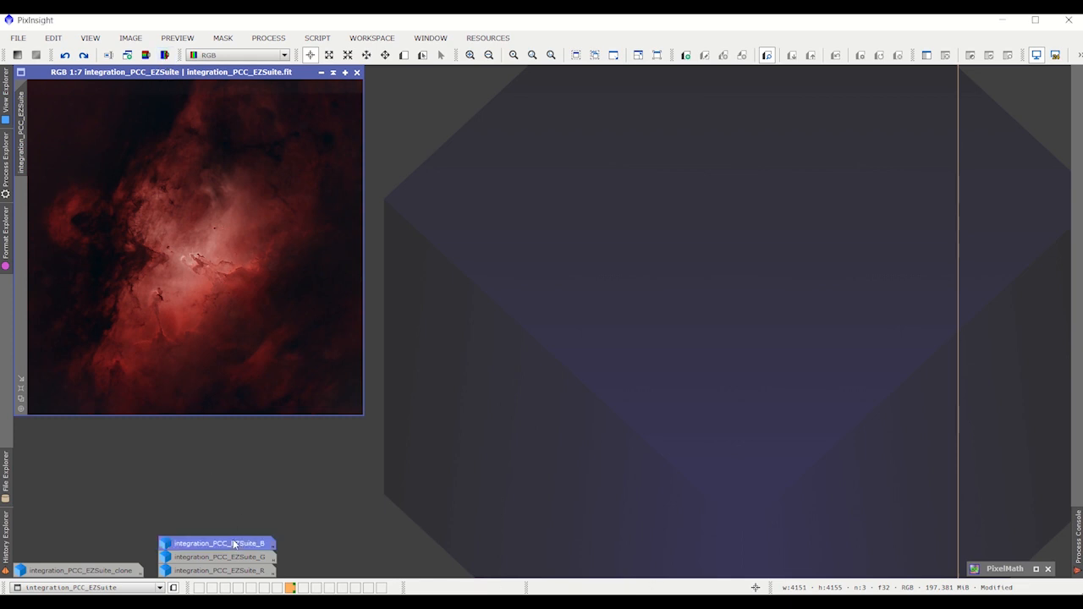
double_click(234, 544)
double_click(236, 558)
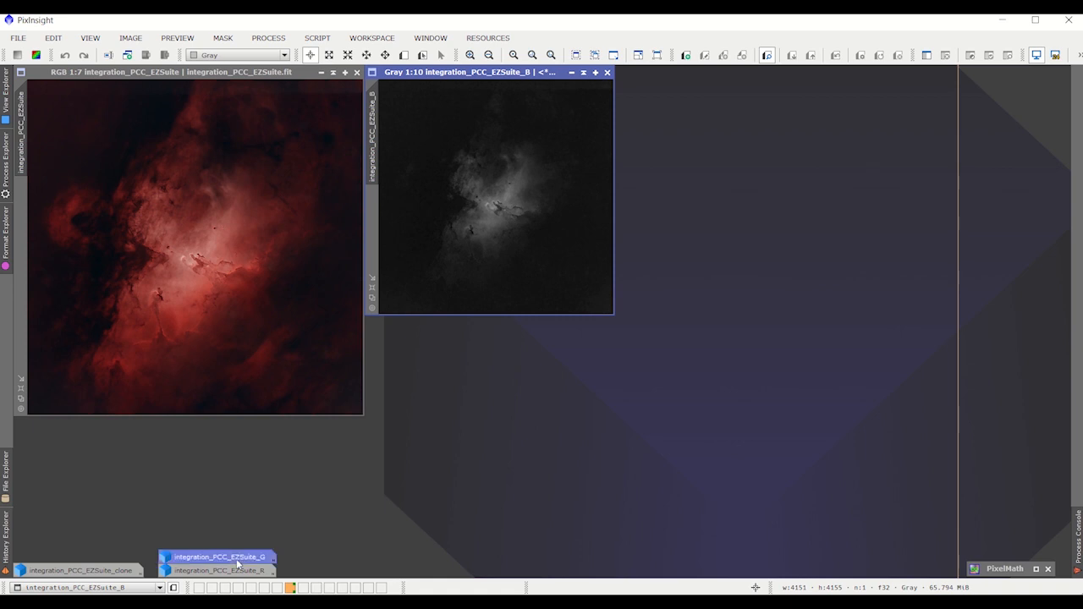
double_click(238, 566)
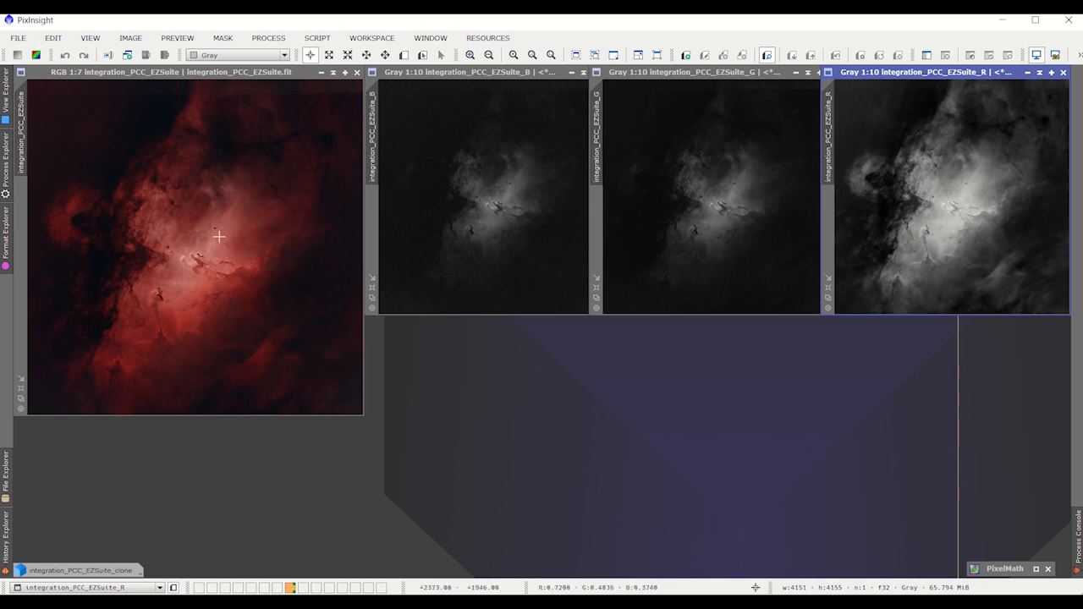
Open the PixelMath process and turn off the single RGB/K expression so each channel takes its own expression
double_click(997, 572)
drag(709, 156, 791, 178)
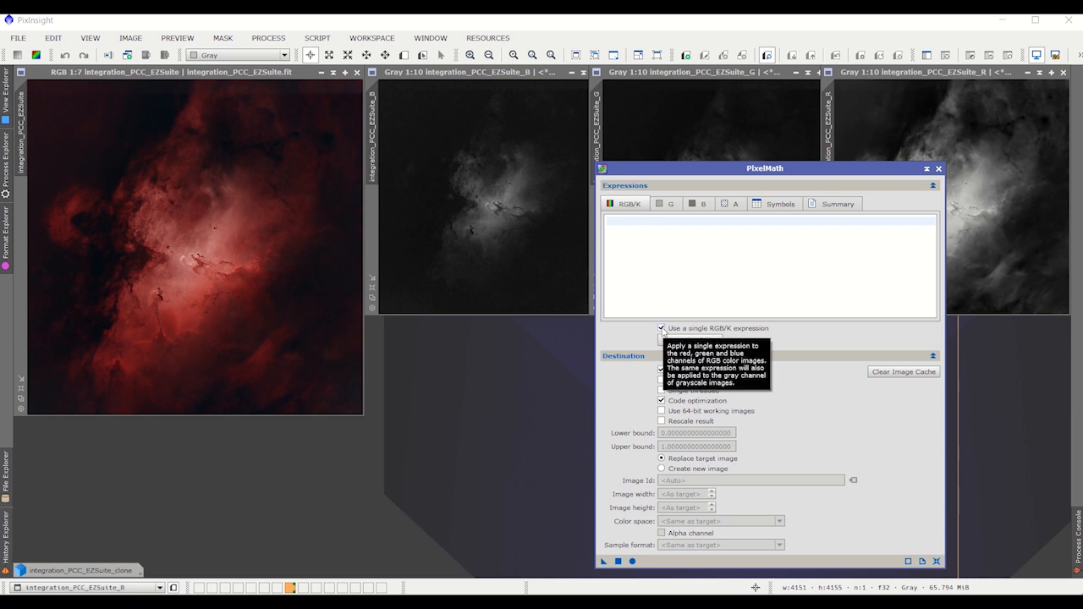
click(662, 329)
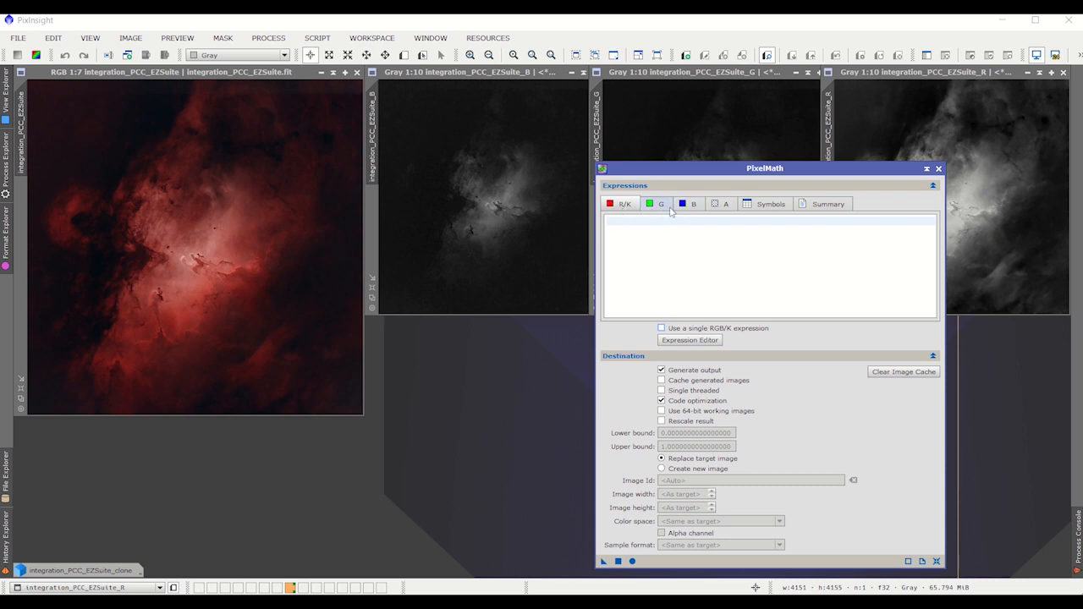
drag(711, 170, 789, 166)
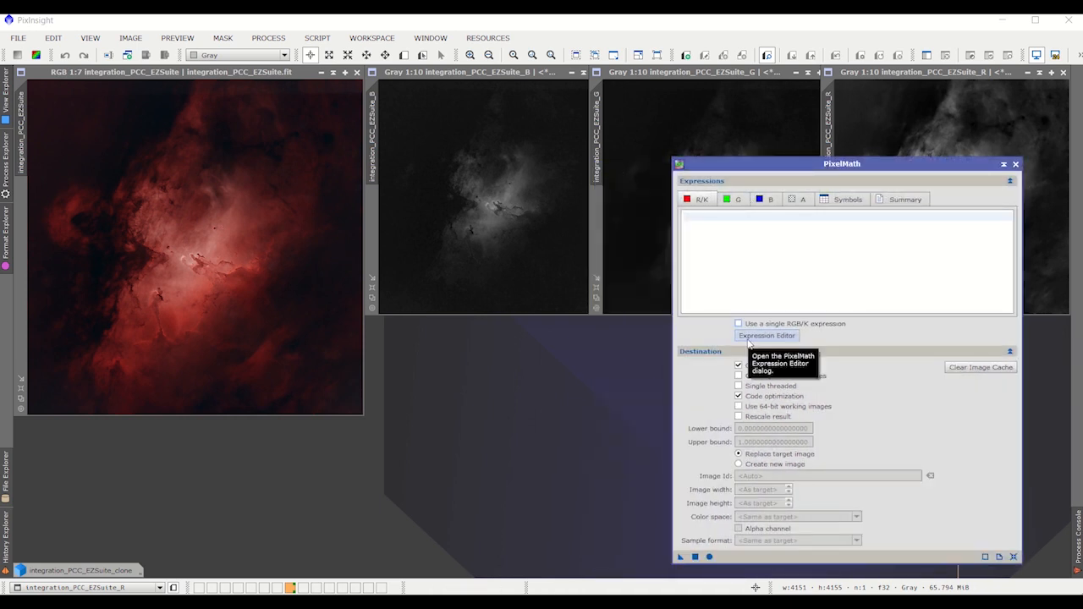
In the Expression Editor, assign integration_PCC_EZSuite_R, integration_PCC_EZSuite_G and integration_PCC_EZSuite_B to the red, green and blue channel expressions respectively
click(749, 337)
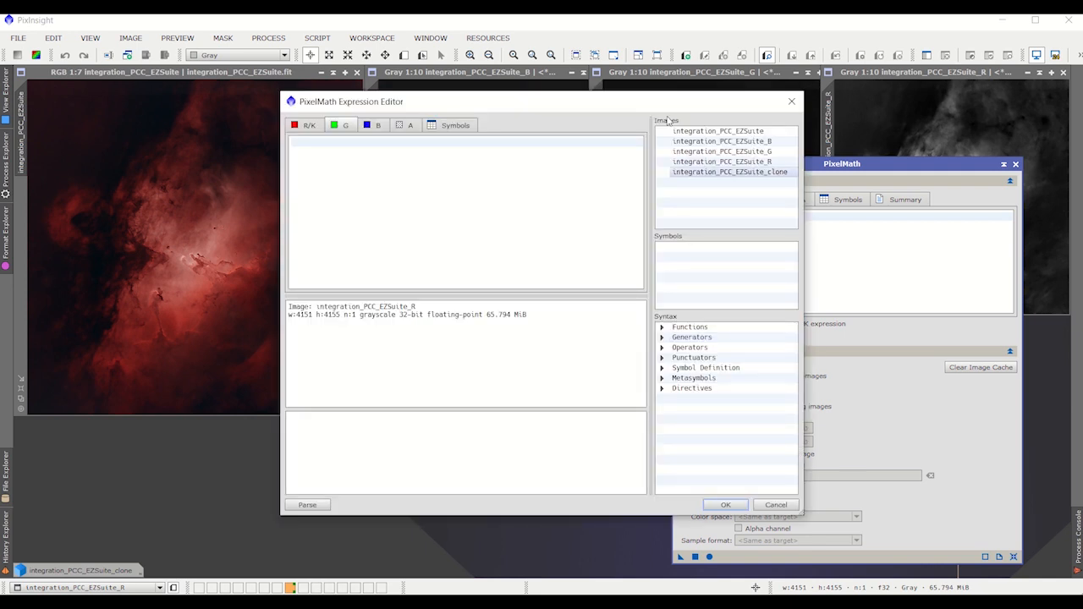
drag(595, 110, 644, 166)
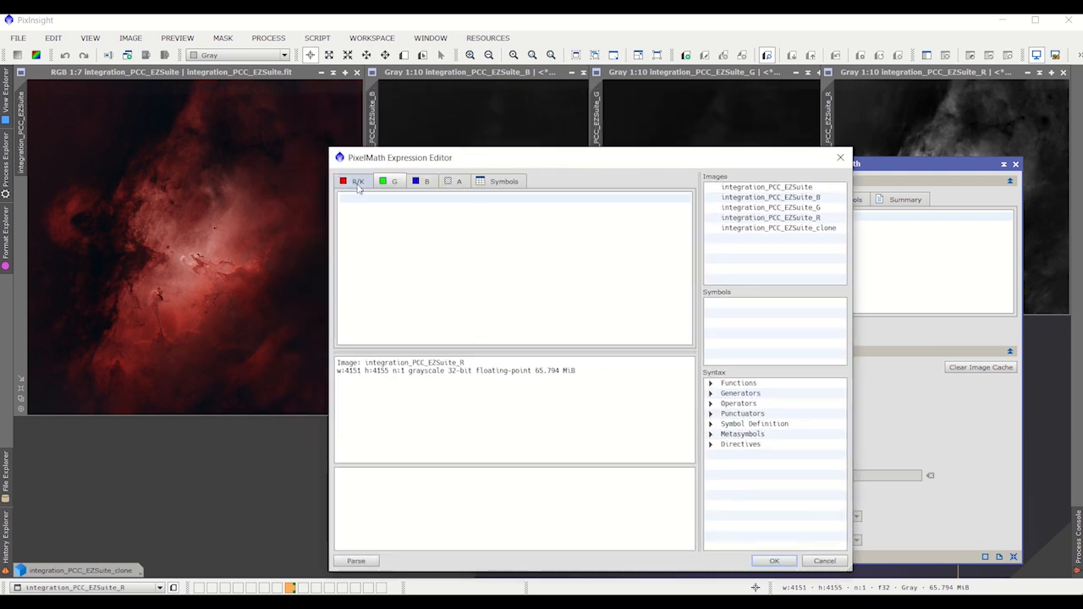
double_click(772, 218)
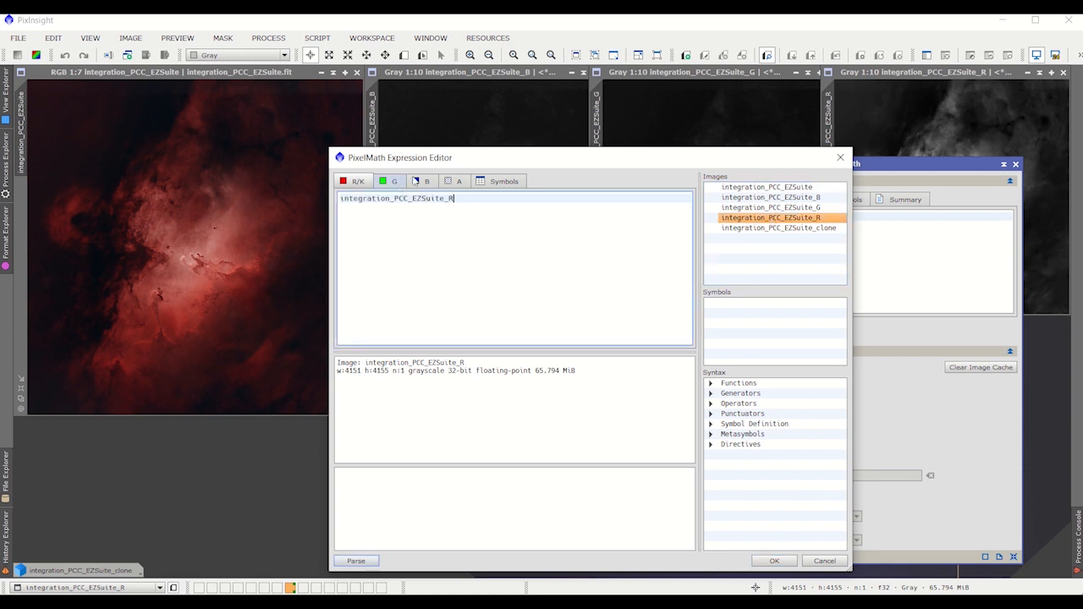
click(393, 181)
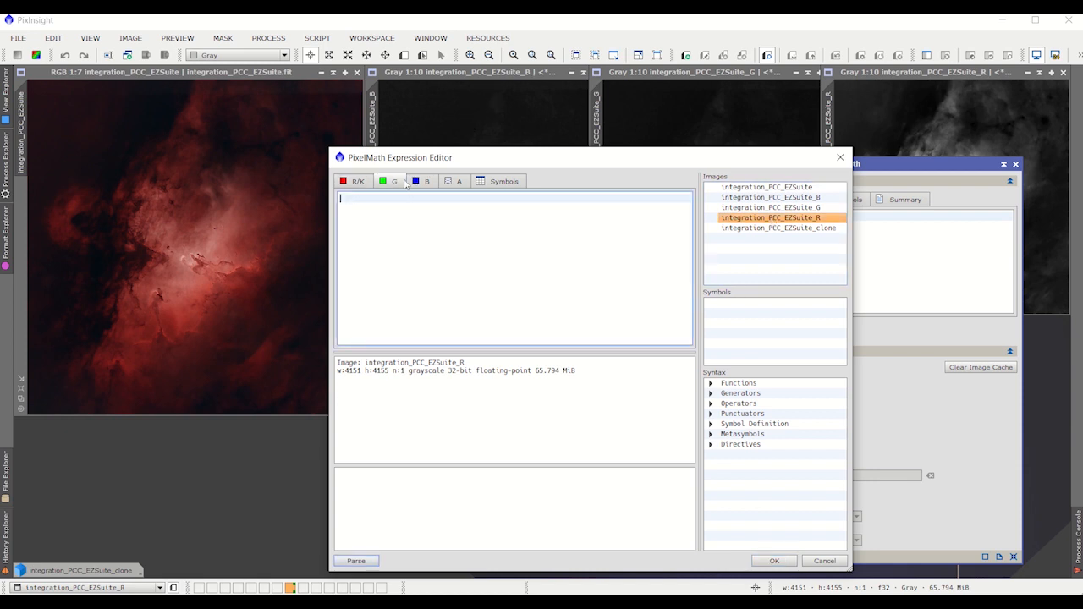
double_click(776, 208)
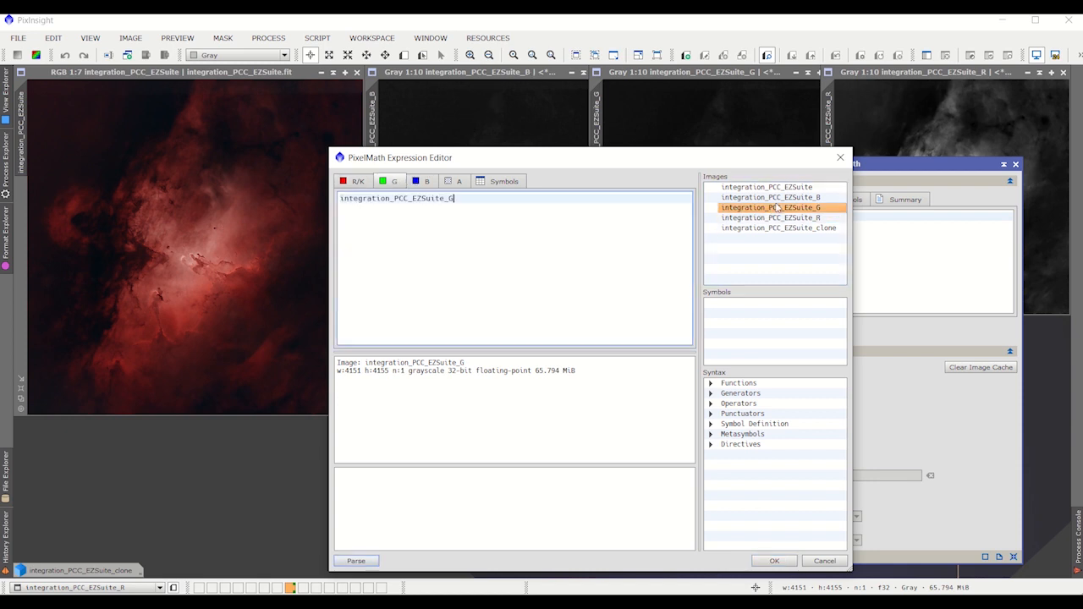
click(426, 181)
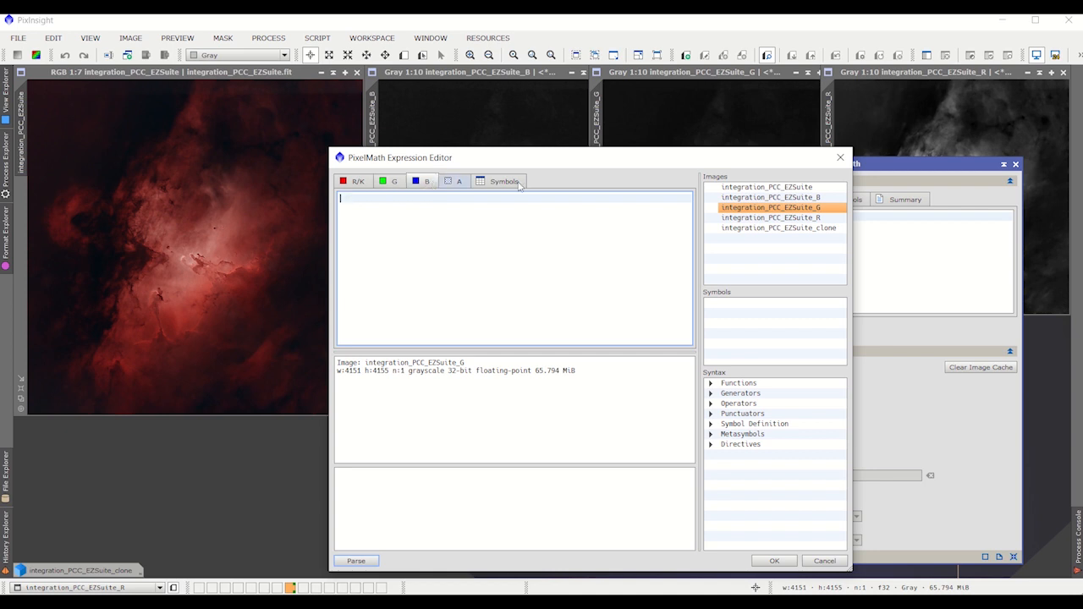
double_click(770, 198)
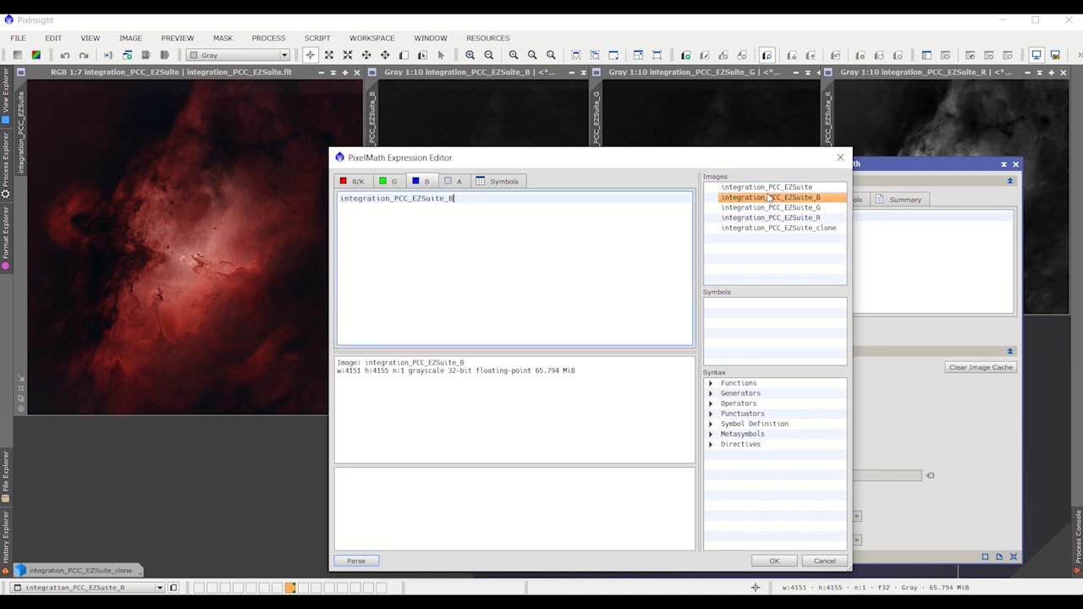
click(772, 561)
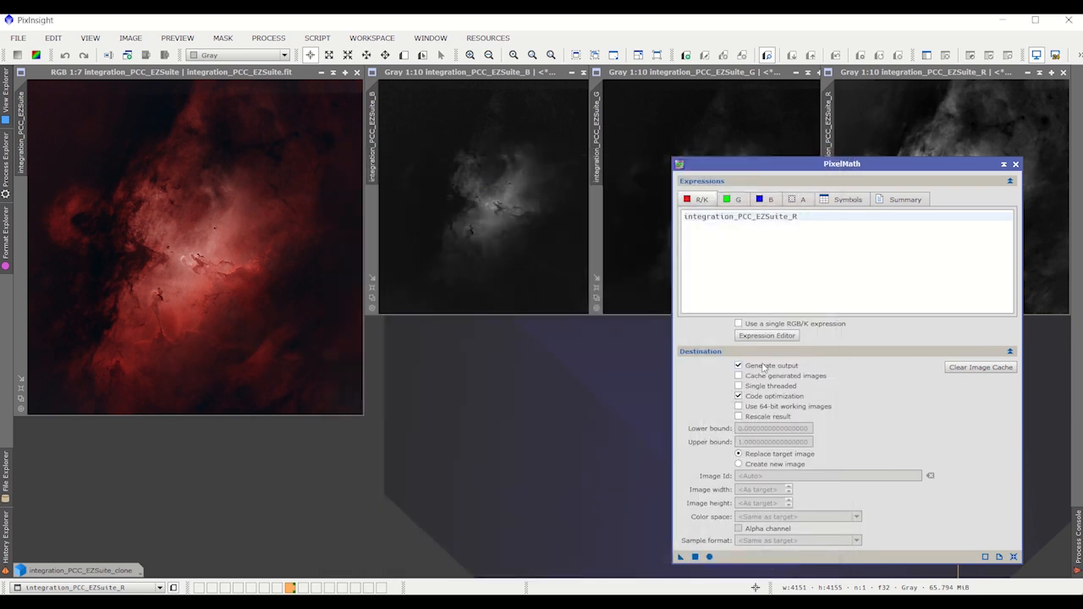
Apply the PixelMath channel expressions to the integration_PCC_EZSuite color image, keeping the channel images in view
drag(809, 164, 653, 100)
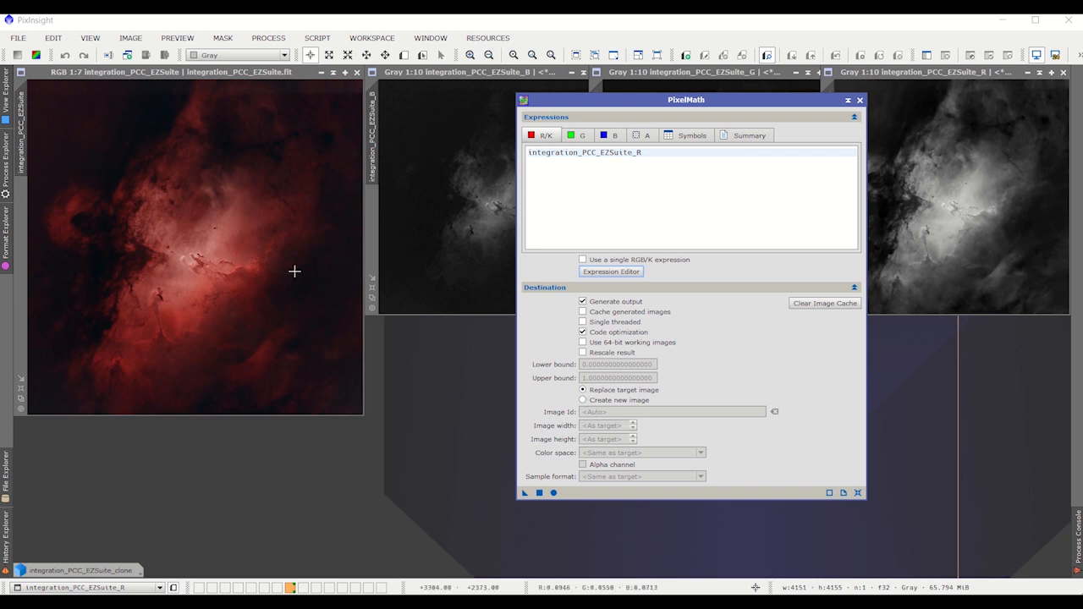
drag(522, 497, 168, 275)
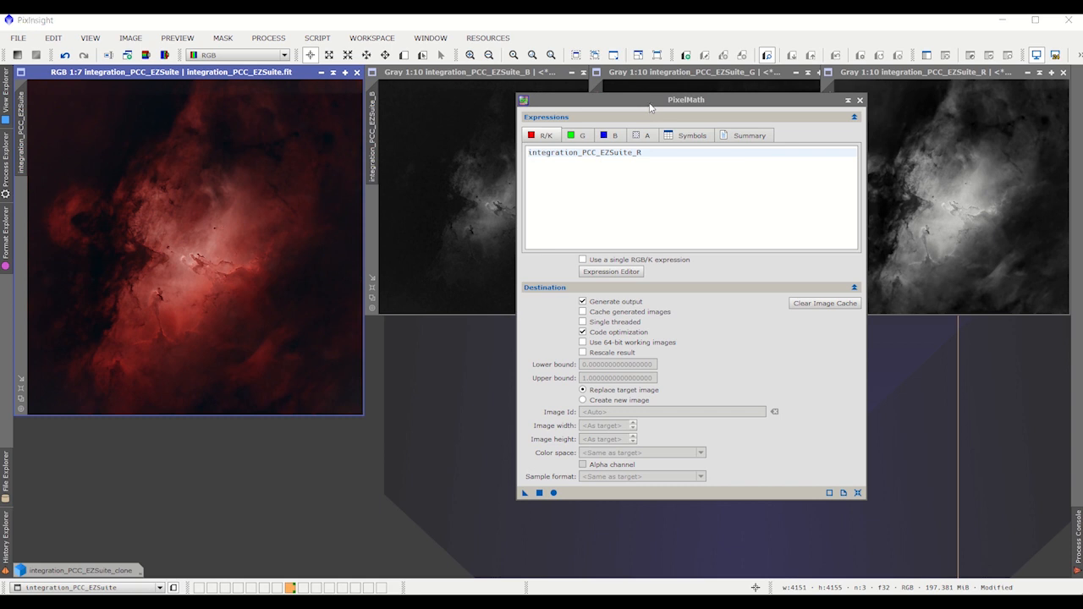
drag(648, 109, 740, 166)
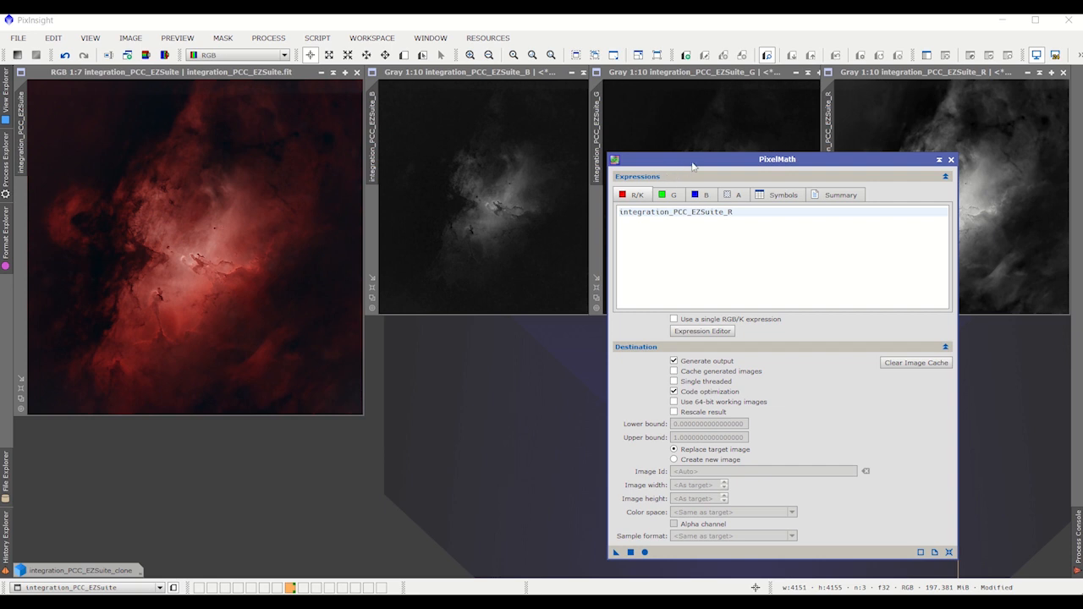
drag(690, 161, 584, 334)
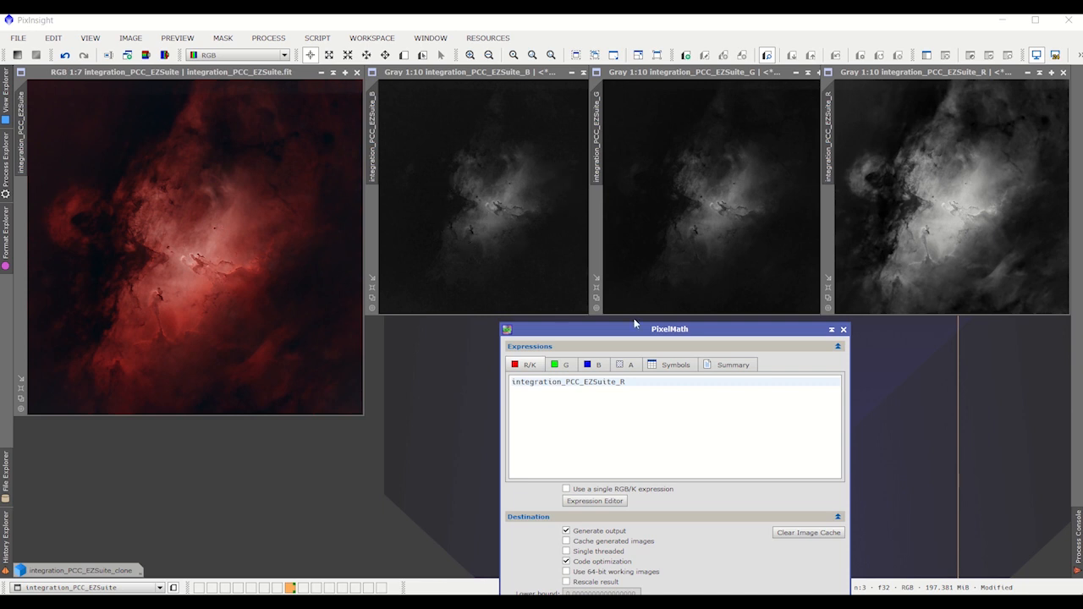
drag(635, 329, 644, 291)
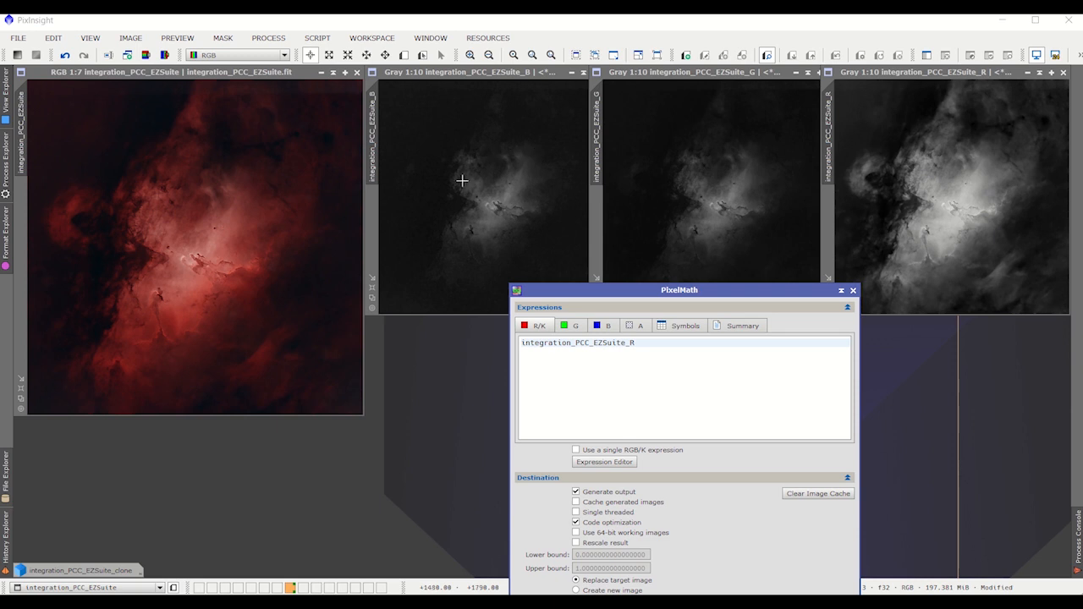
Change the blue expression to 2*integration_PCC_EZSuite_B and apply PixelMath to the color image
drag(602, 291, 592, 224)
click(594, 260)
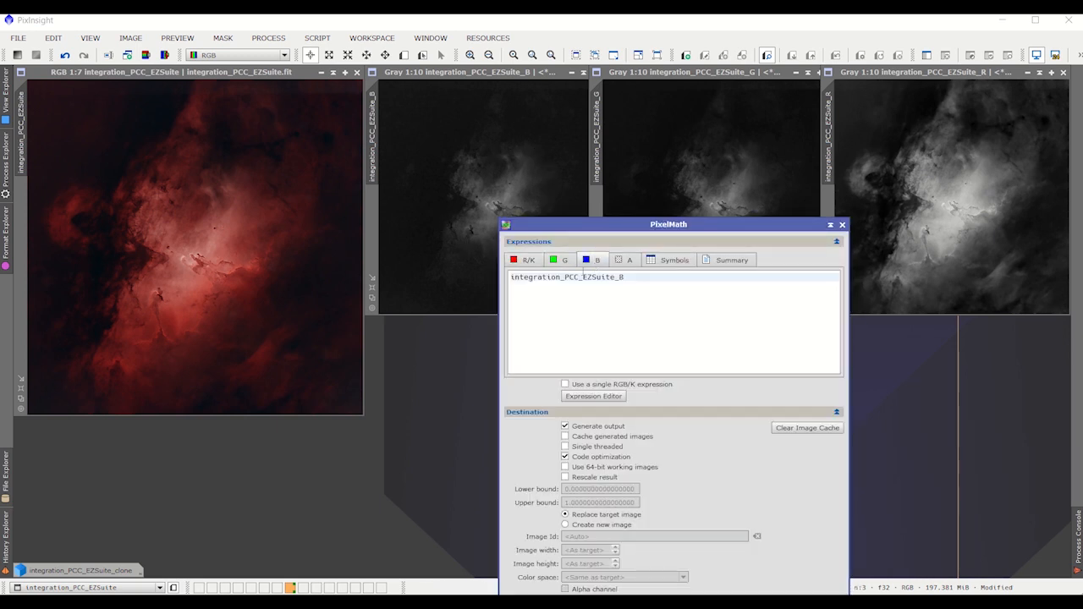
click(511, 278)
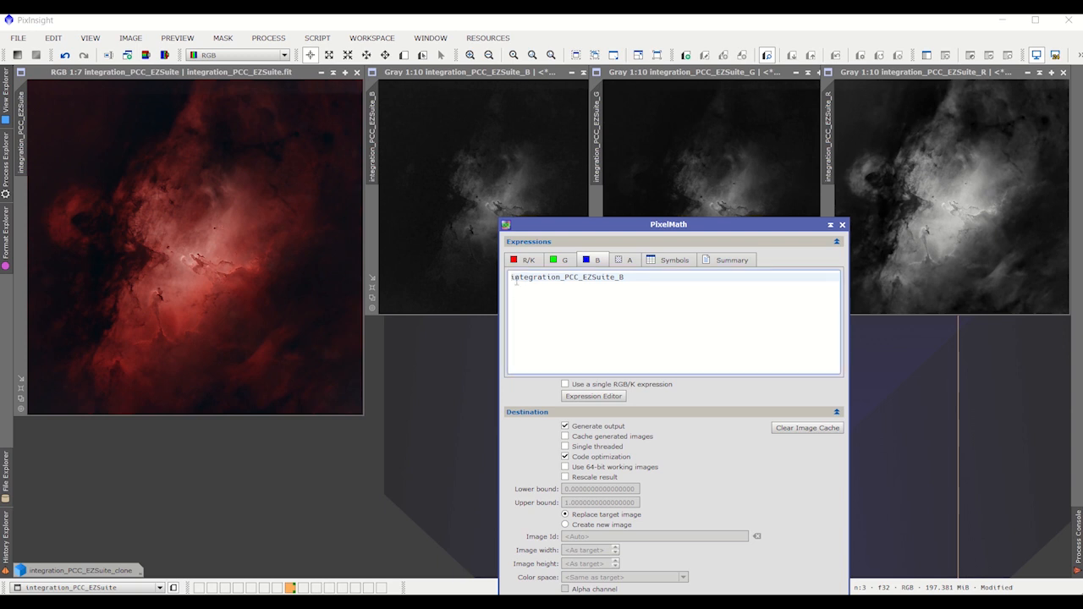
text(2*)
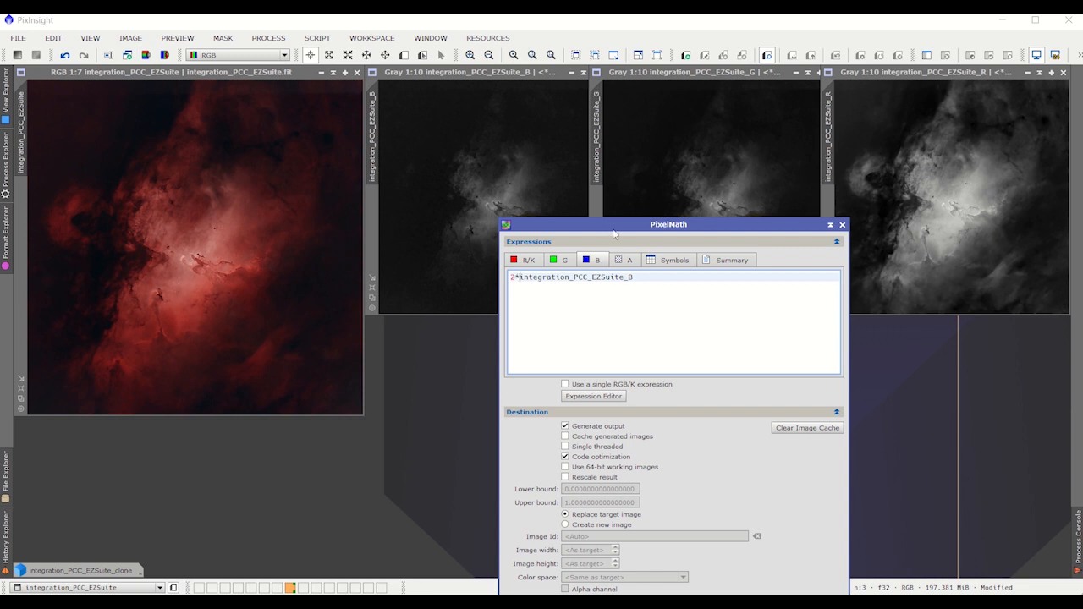
drag(614, 234, 607, 134)
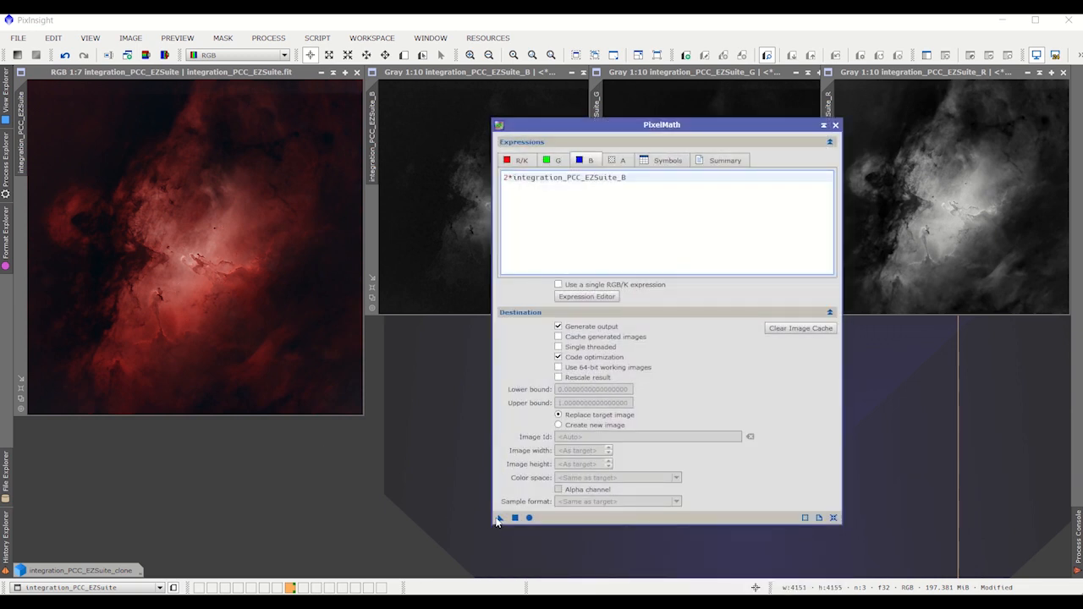
drag(497, 521, 133, 259)
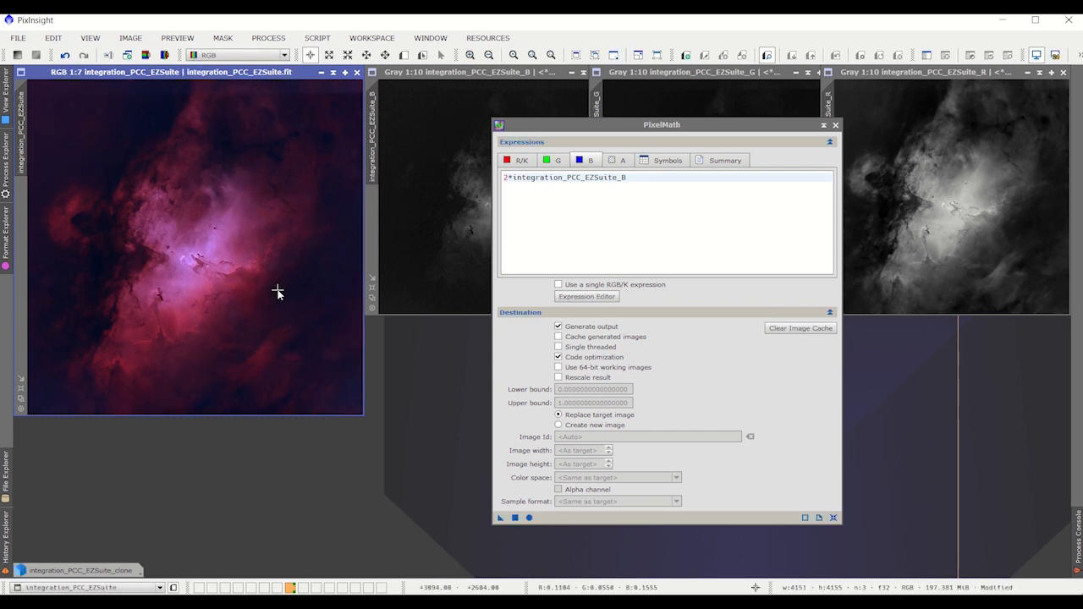
Remove the 2* multiplier from the blue expression and undo the last PixelMath operation on the color image
drag(553, 128, 556, 152)
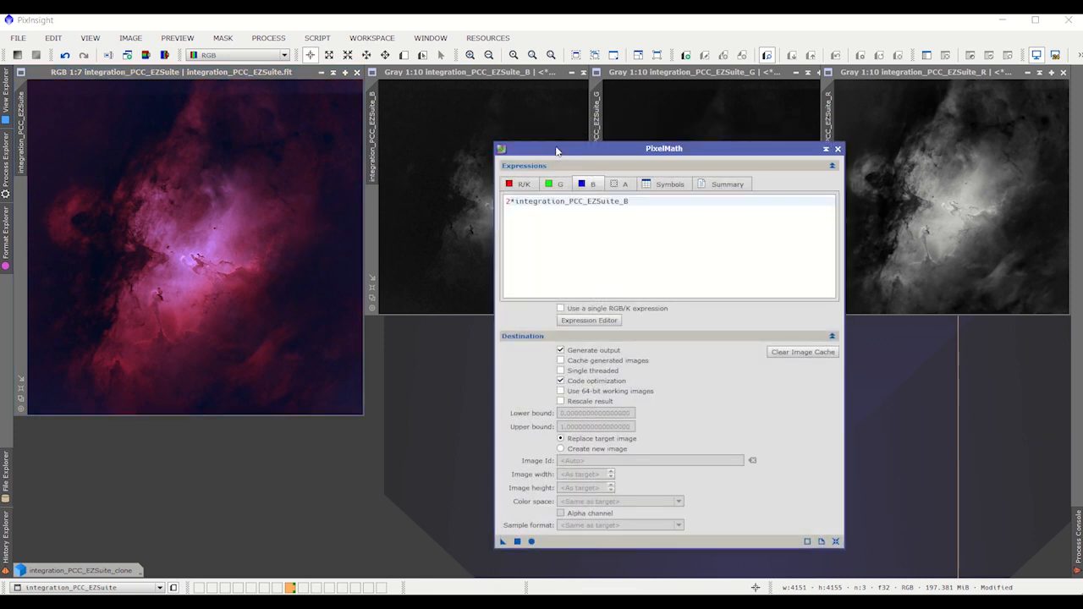
click(515, 200)
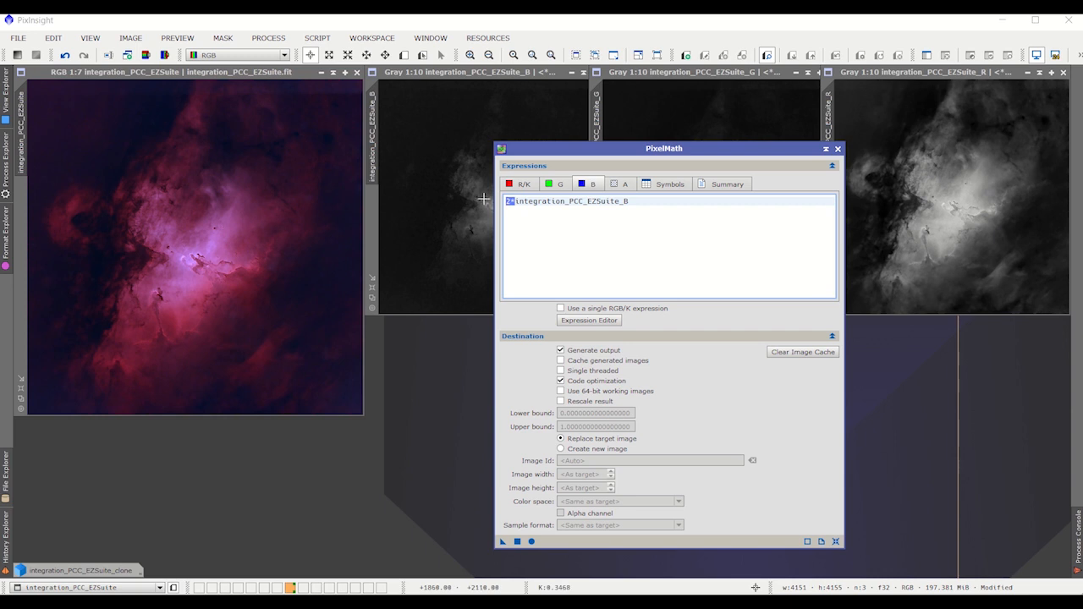
key(BackSpace)
key(BackSpace)
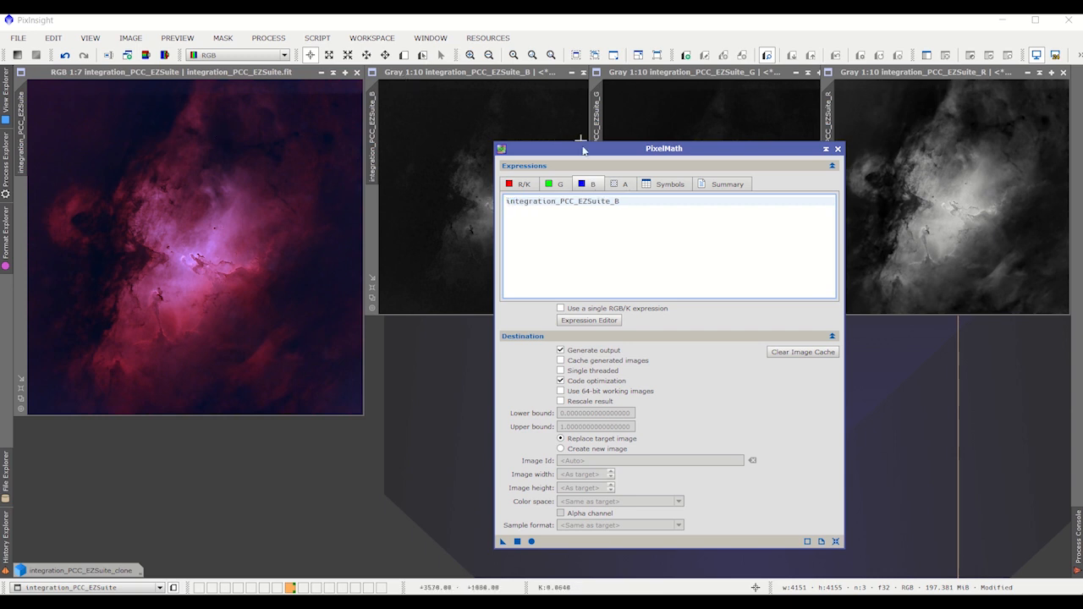
drag(551, 145, 657, 242)
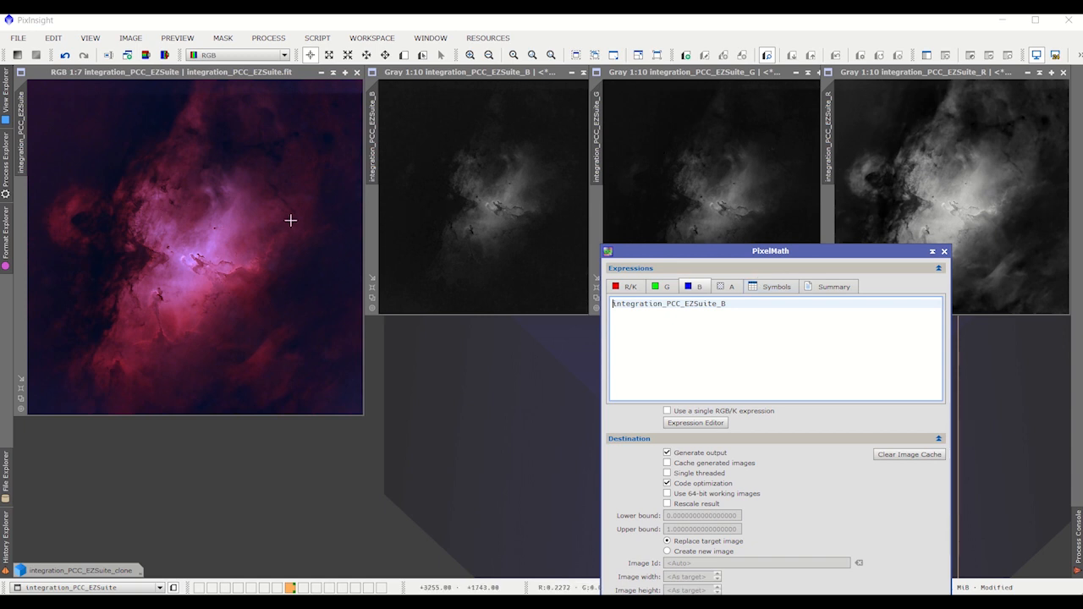
right_click(243, 132)
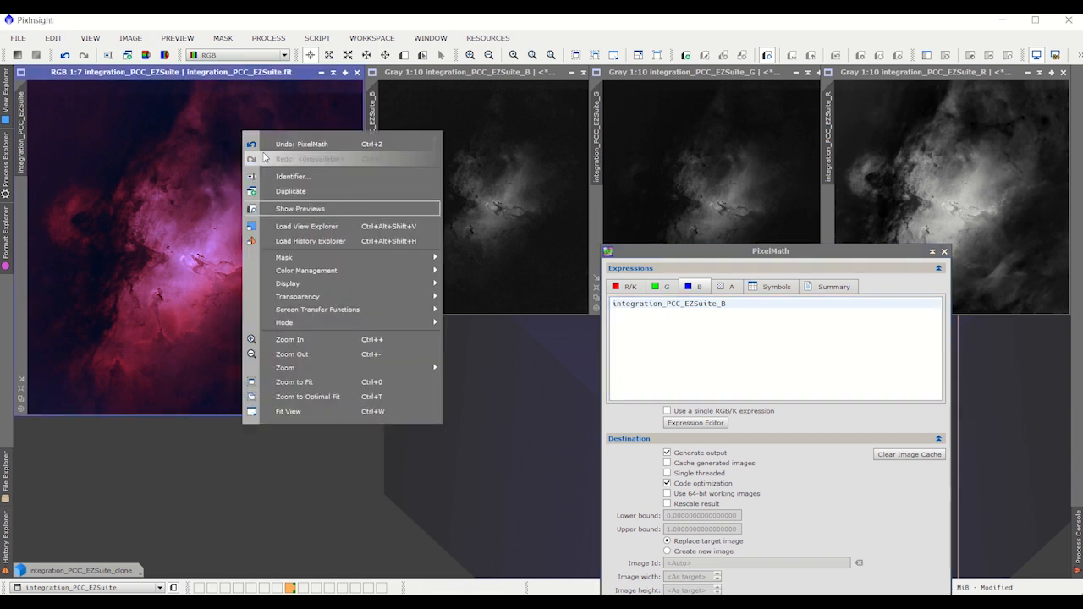
click(267, 144)
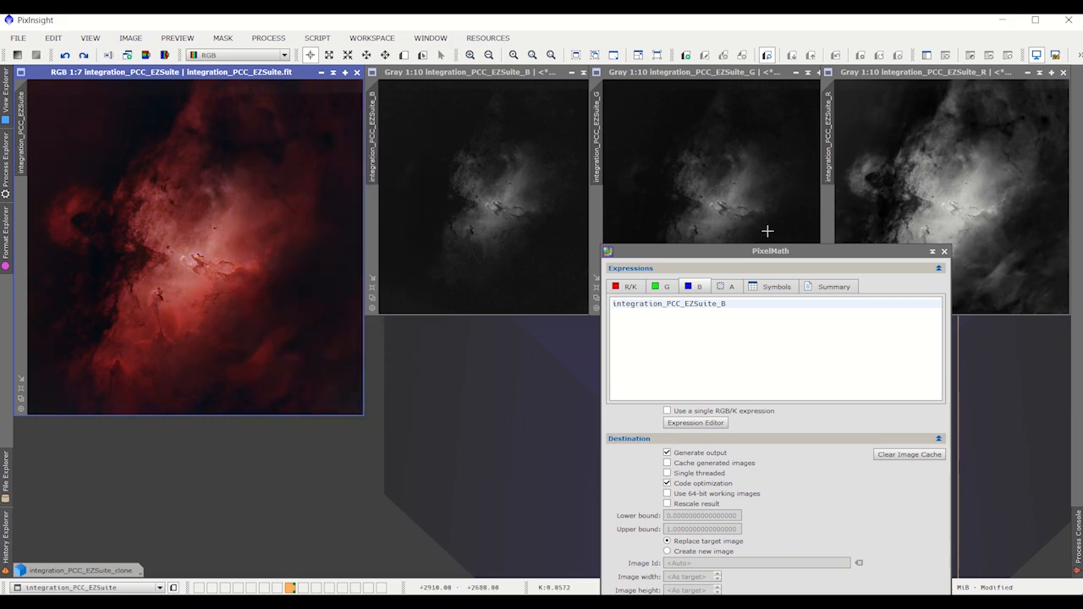
Set the red expression to integration_PCC_EZSuite_R-0.7*integration_PCC_EZSuite_B, keeping the blue expression as it is
drag(766, 251, 569, 330)
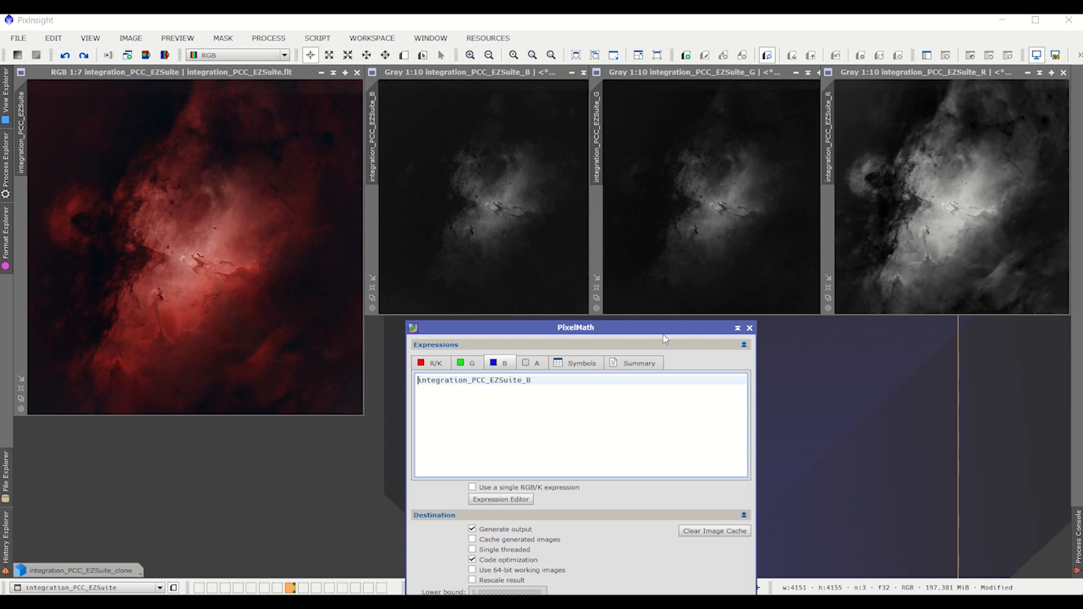
drag(664, 339, 818, 170)
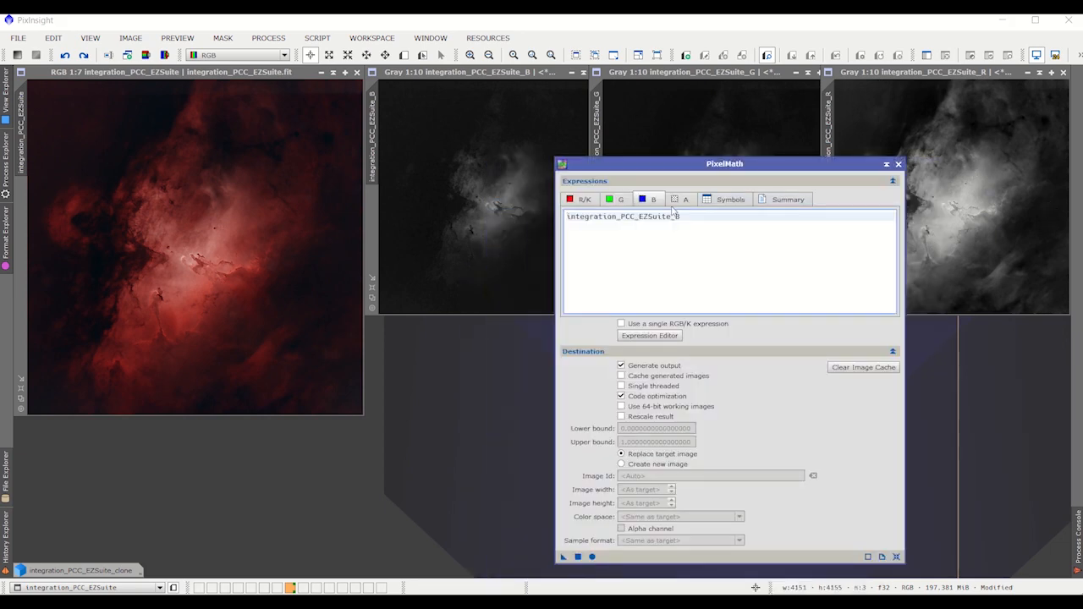
click(586, 201)
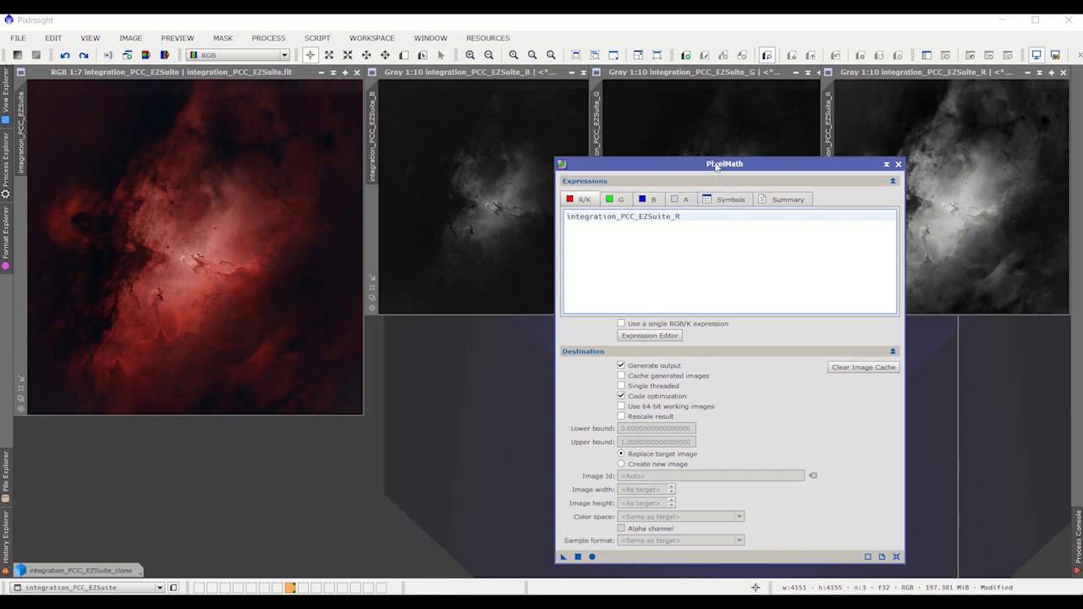
drag(718, 167, 747, 257)
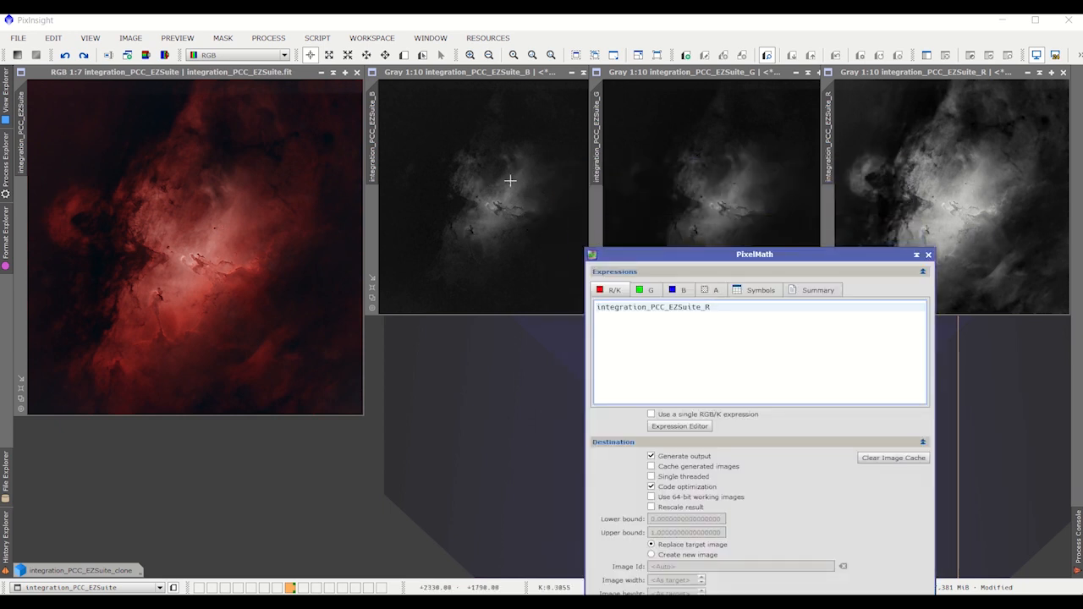
drag(694, 257, 703, 227)
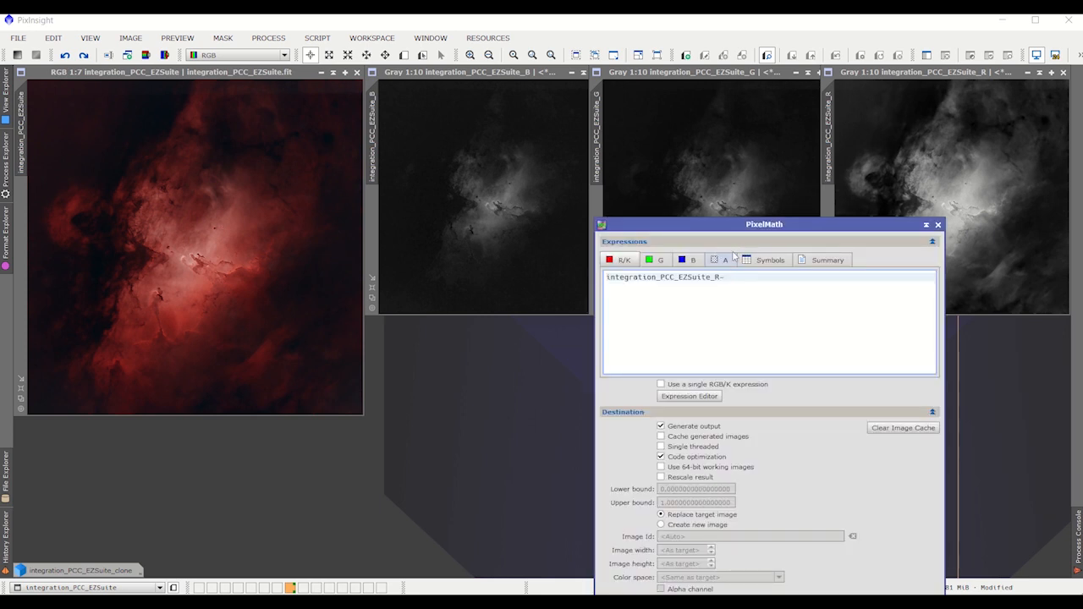
drag(737, 225, 747, 149)
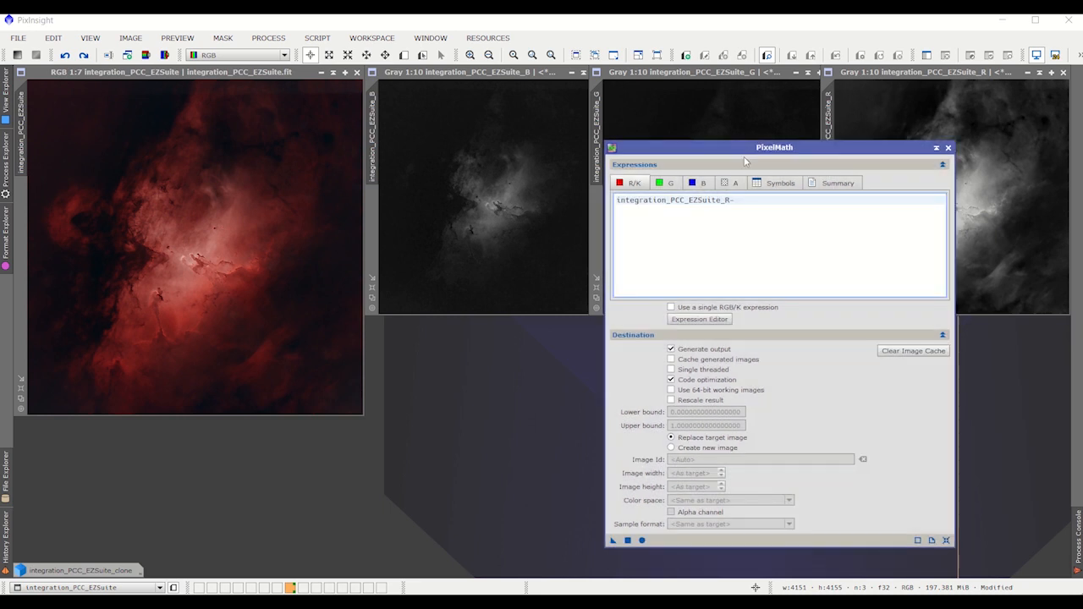
click(712, 324)
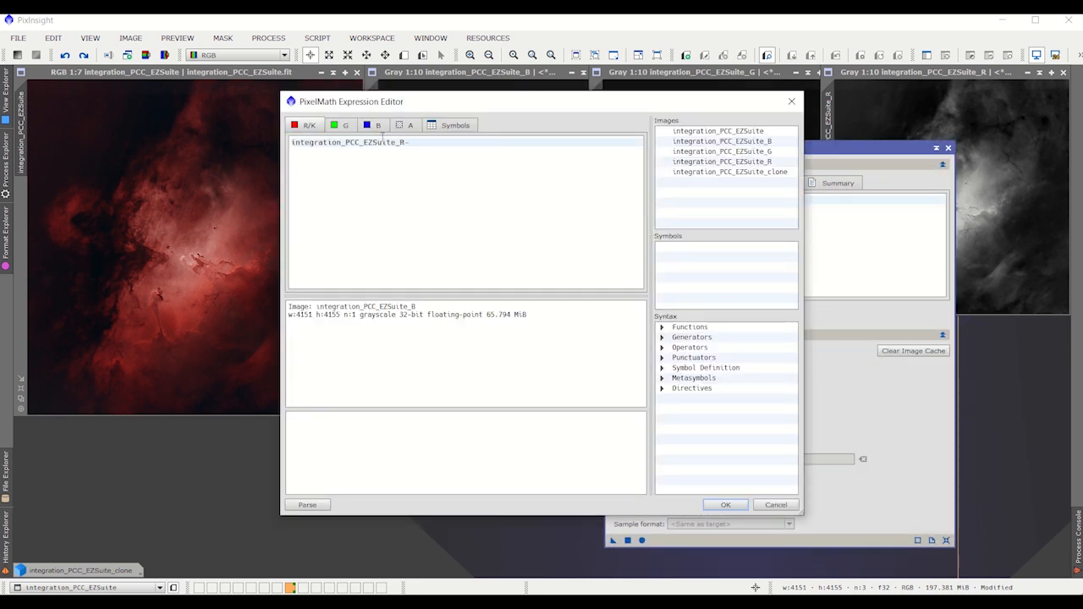
click(416, 141)
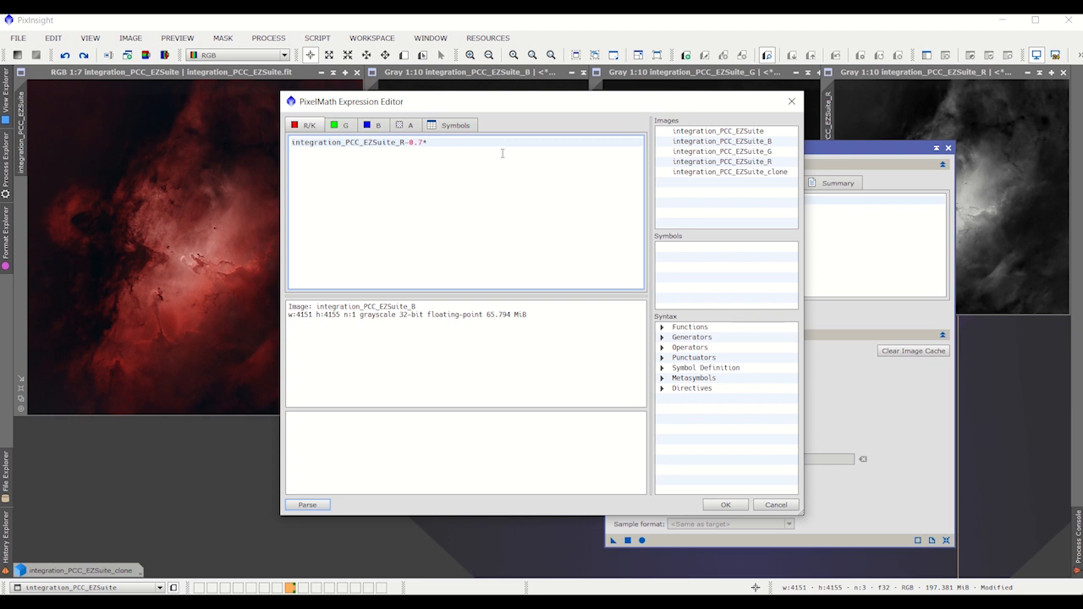
double_click(708, 142)
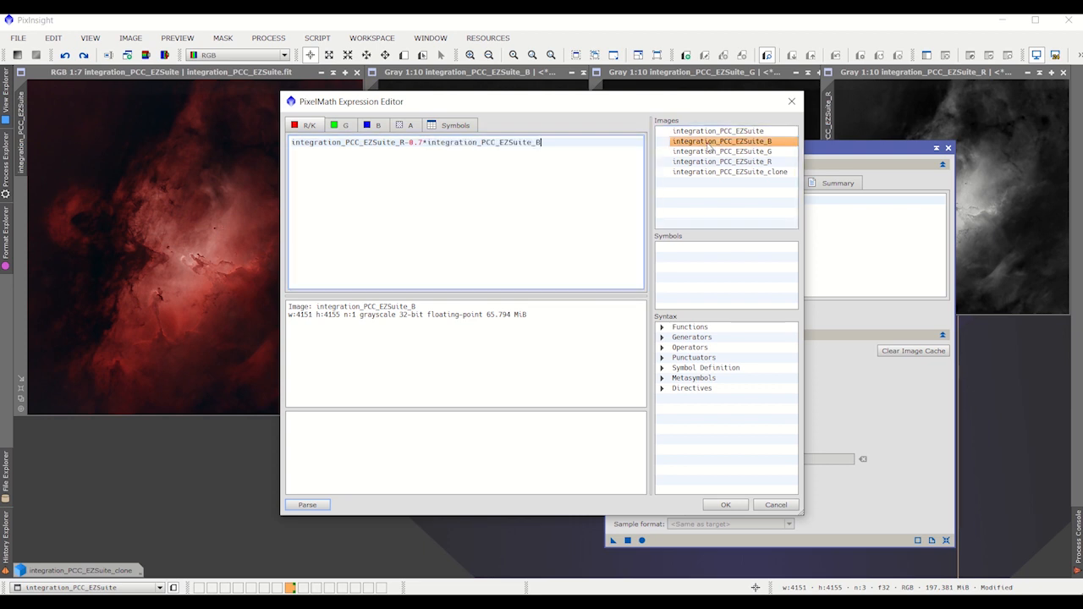
click(729, 504)
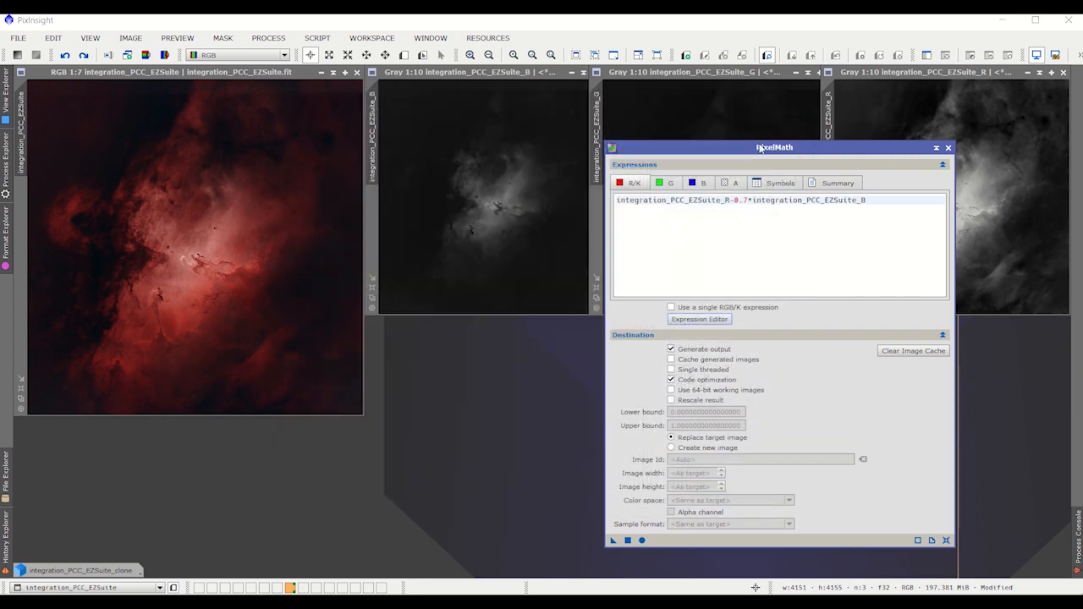
Apply the PixelMath expressions with the reduced red channel to the integration_PCC_EZSuite color image
drag(760, 148, 733, 110)
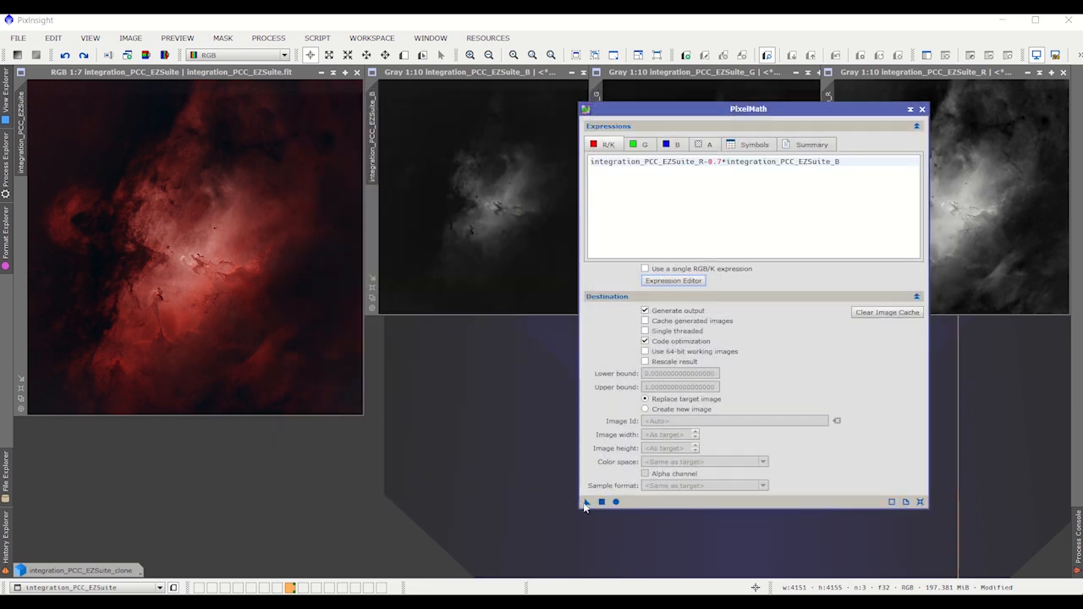
drag(755, 108, 699, 181)
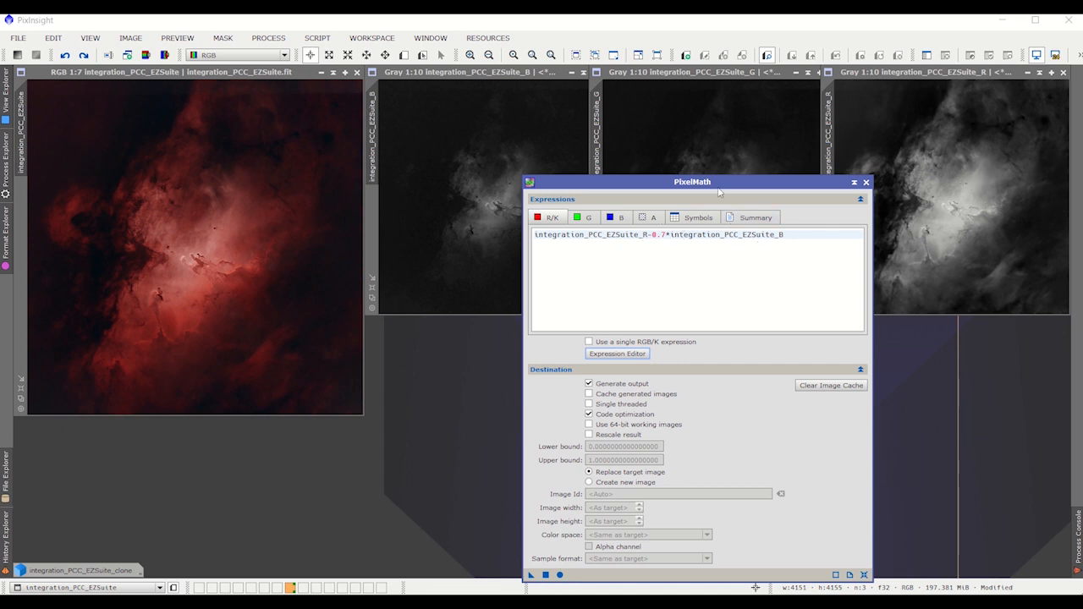
drag(718, 188, 735, 132)
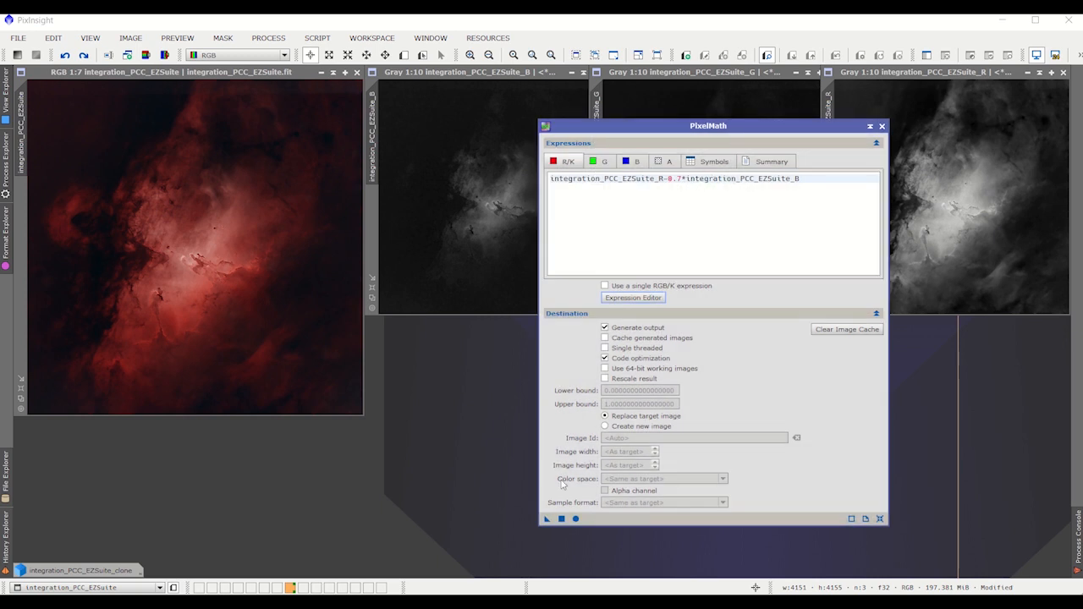
drag(547, 518, 185, 279)
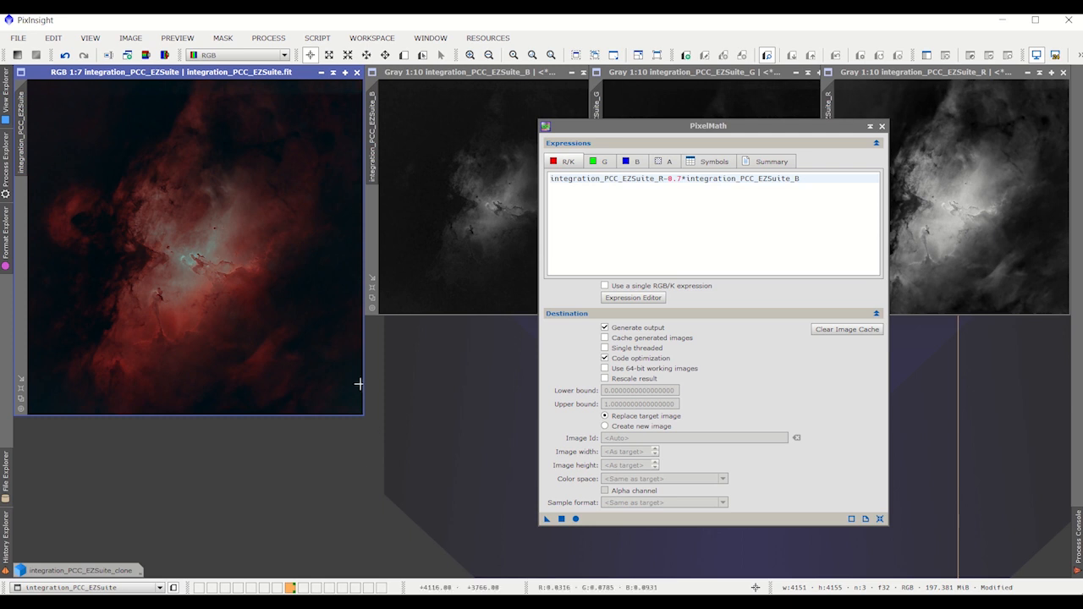
Set the green expression to integration_PCC_EZSuite_G-0.5*integration_PCC_EZSuite_B and apply PixelMath to the color image
click(597, 161)
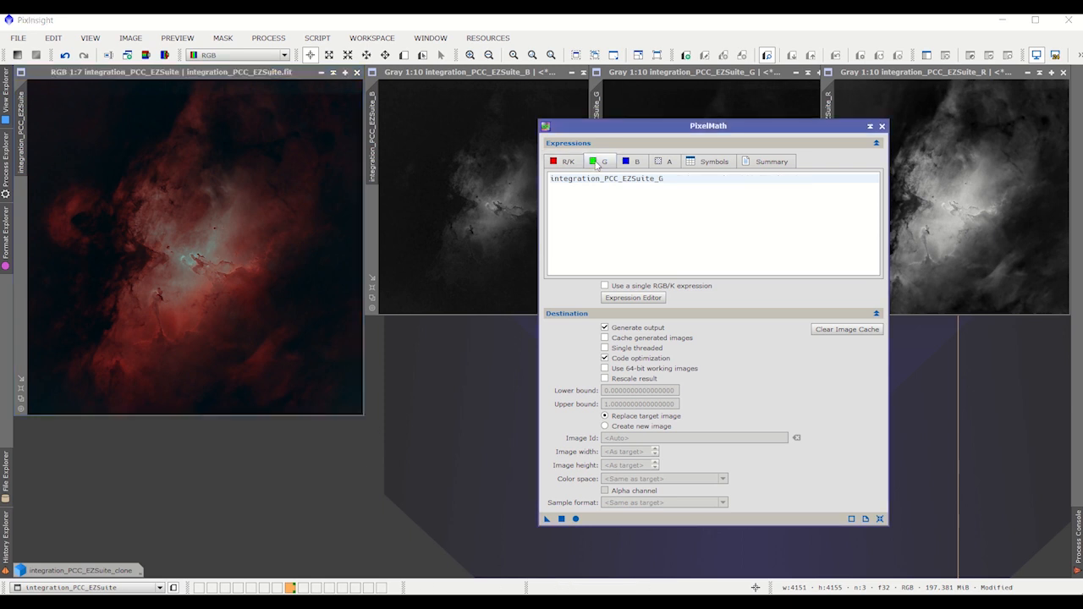
click(679, 183)
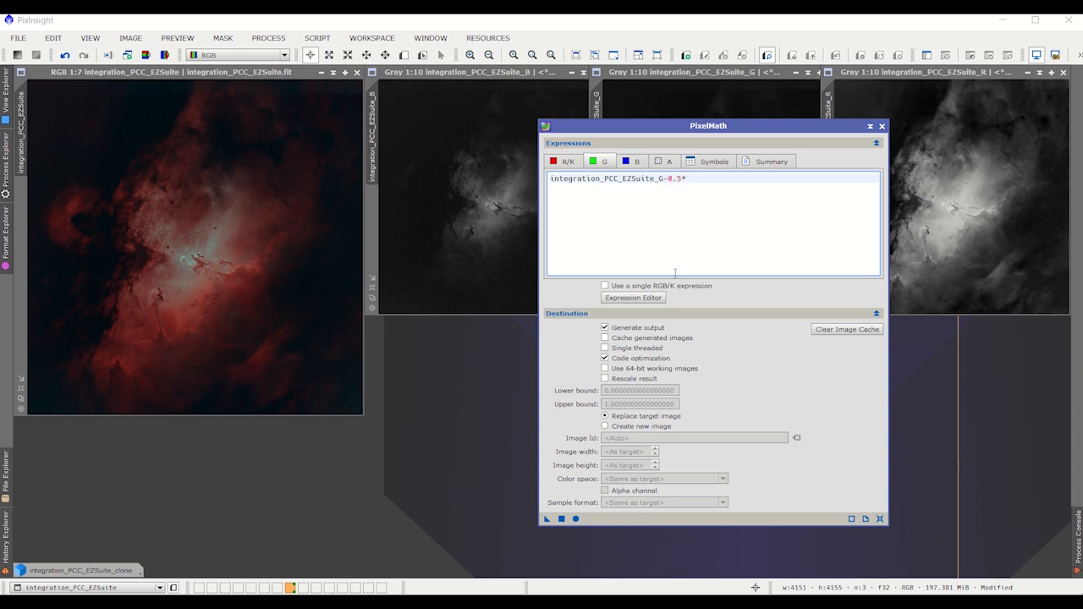
click(653, 297)
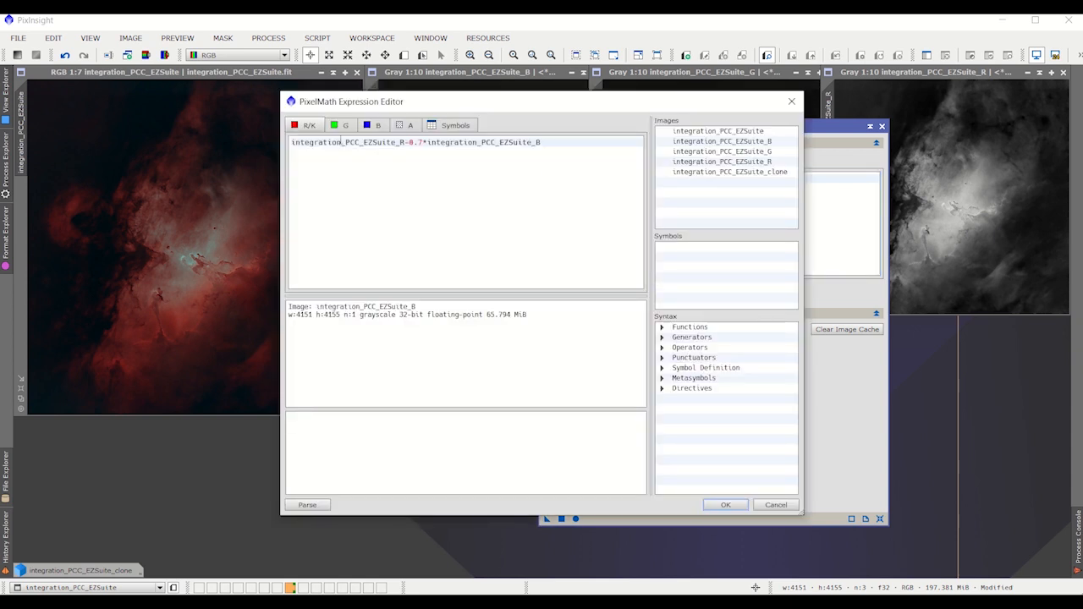
click(341, 125)
click(440, 139)
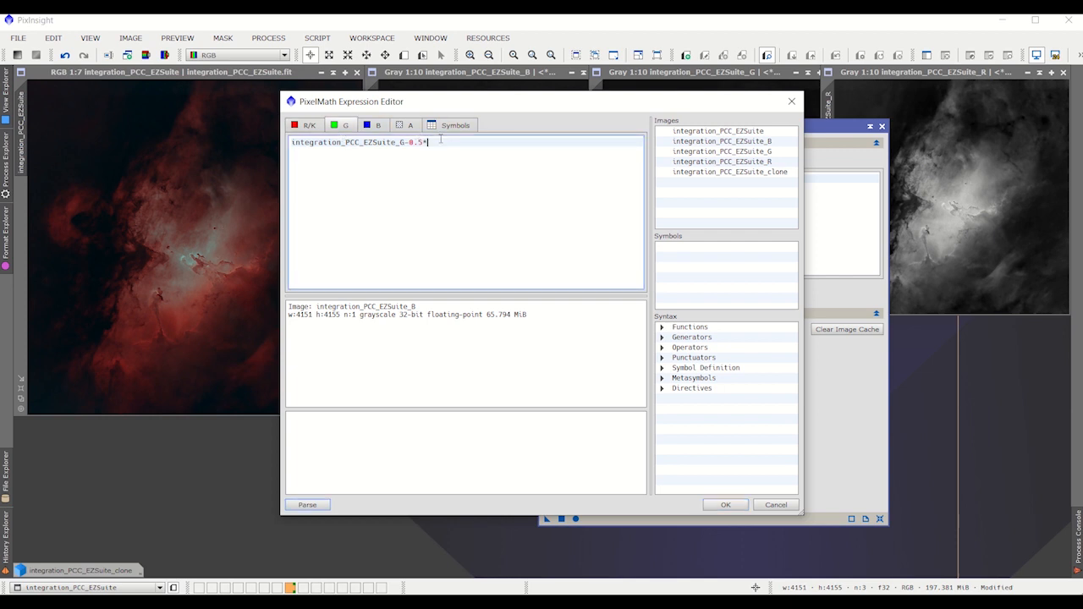
double_click(721, 140)
click(725, 505)
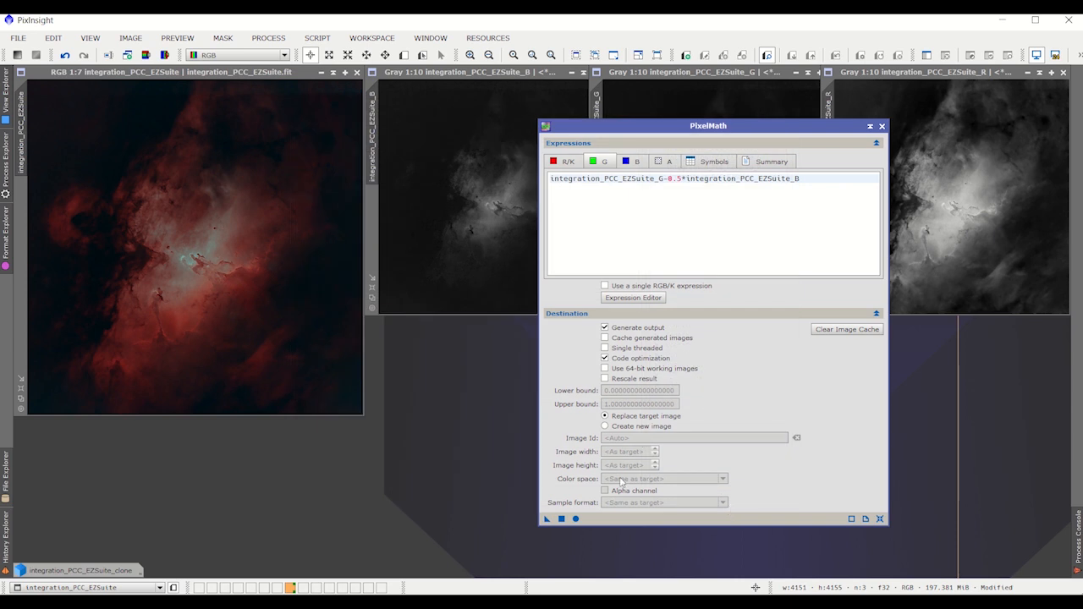
drag(546, 519, 240, 270)
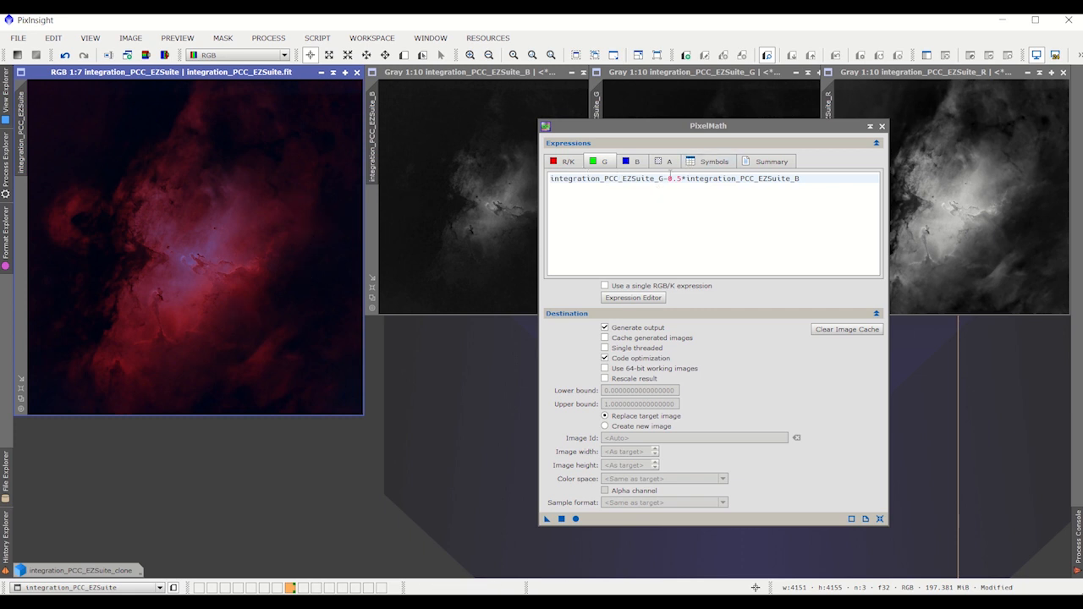
Remove the -0.5*integration_PCC_EZSuite_B term from the green expression and reapply PixelMath to the color image
drag(665, 180, 811, 181)
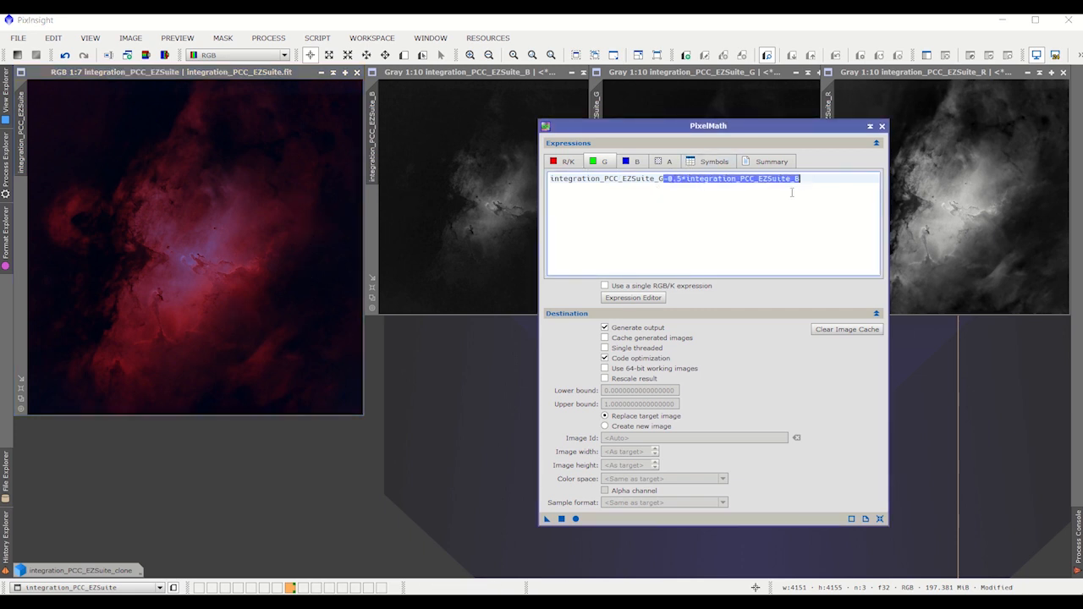
key(BackSpace)
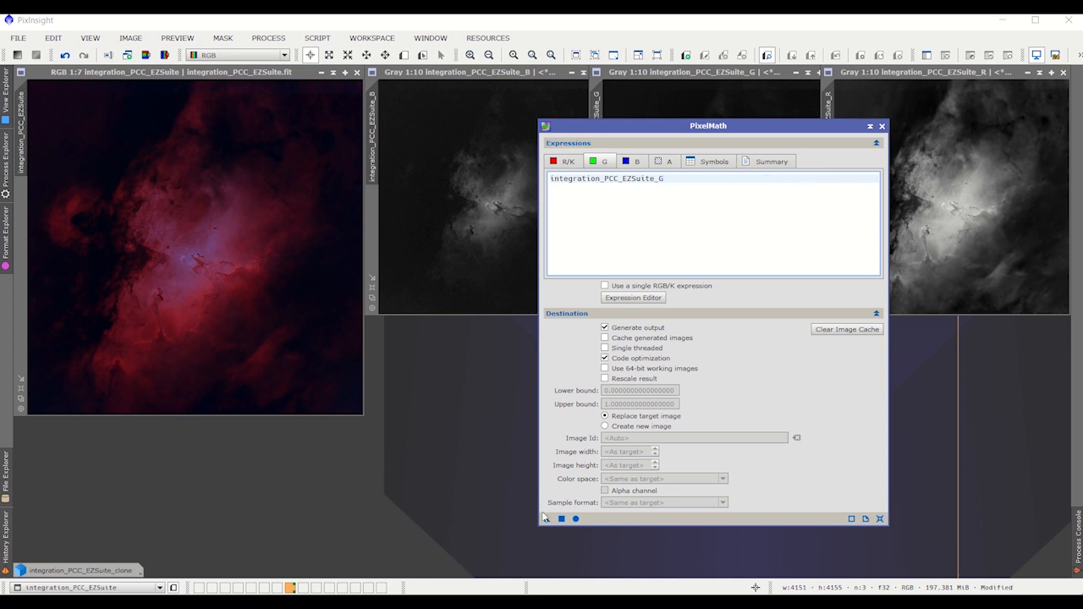
drag(545, 522, 200, 275)
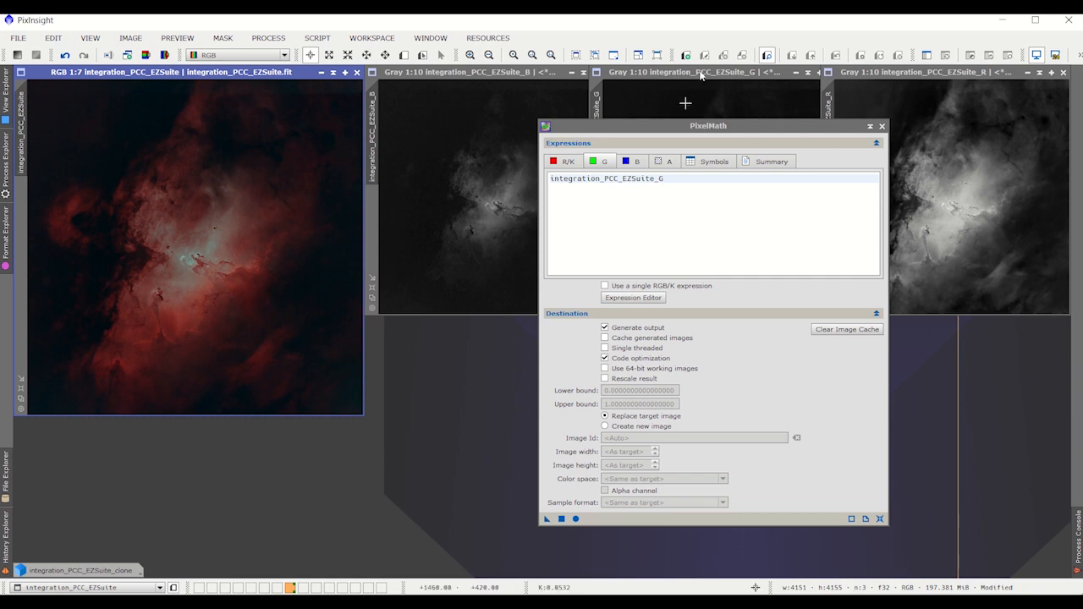
Examine the nebula core and outer regions of the color image and compare them with the B, G and R channel images
drag(681, 131, 787, 190)
scroll(174, 329, up, 2)
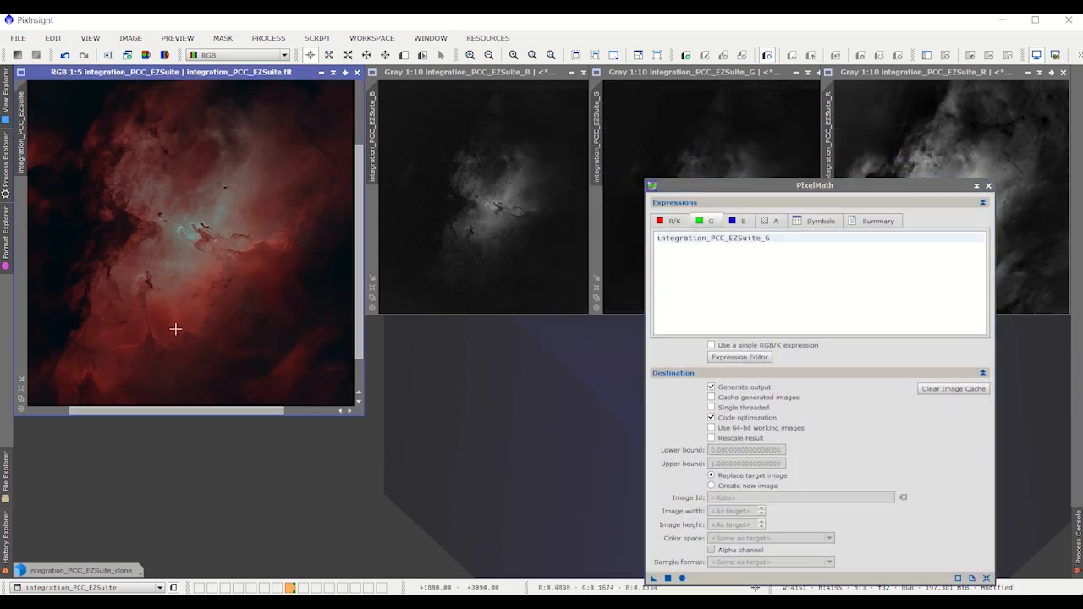
scroll(175, 329, down, 3)
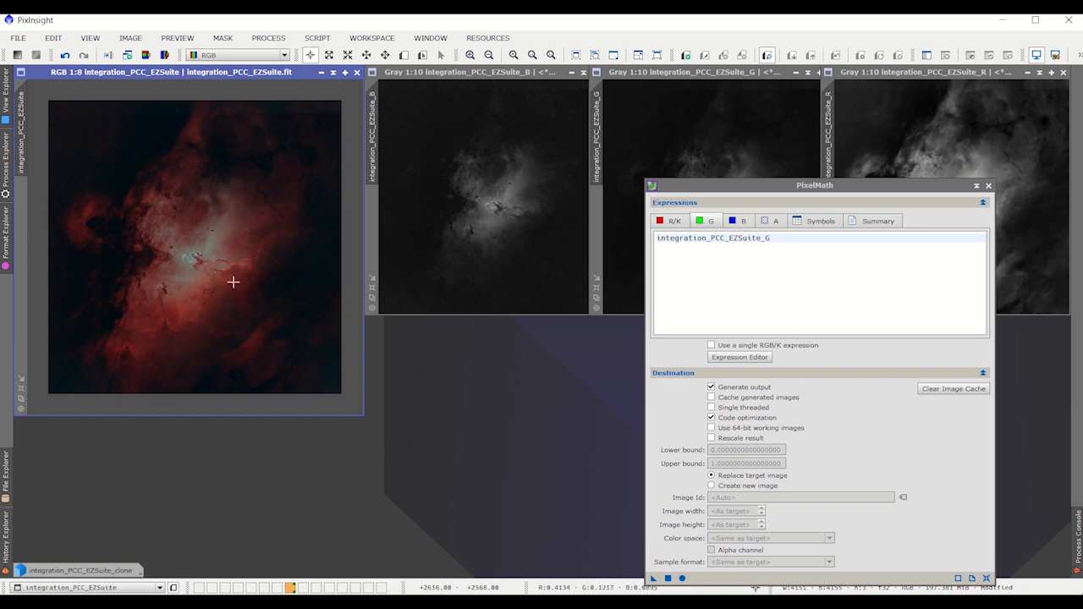
drag(880, 187, 866, 147)
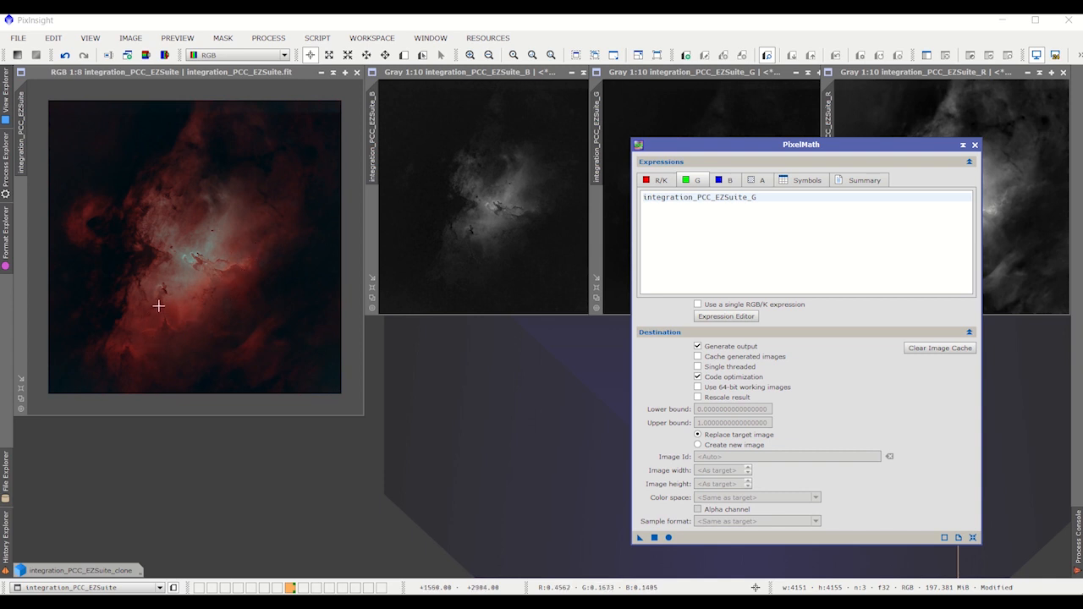
mouse_move(2, 19)
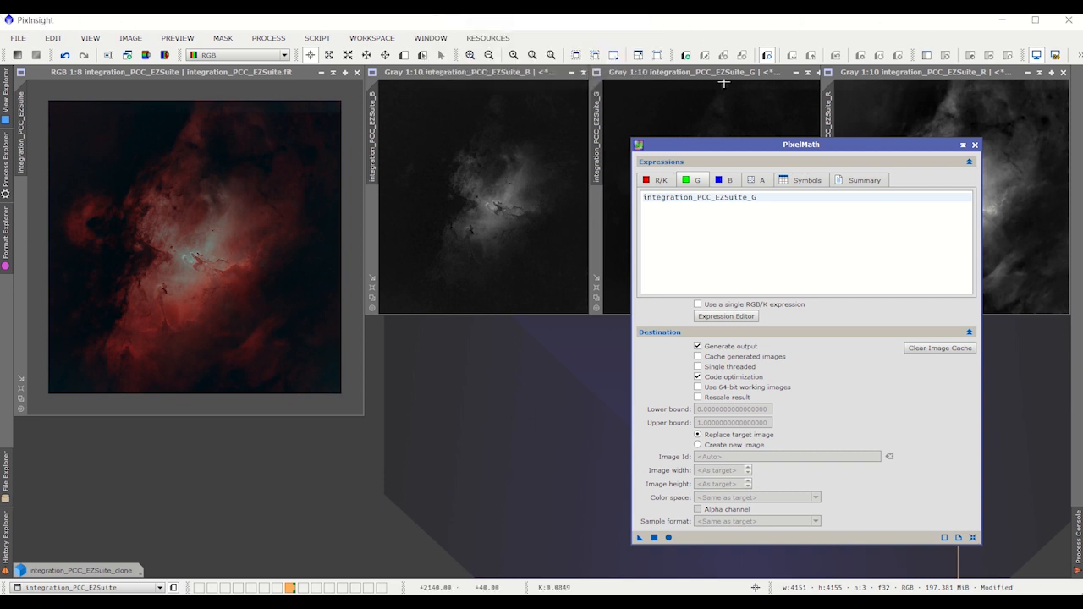
drag(793, 145, 752, 171)
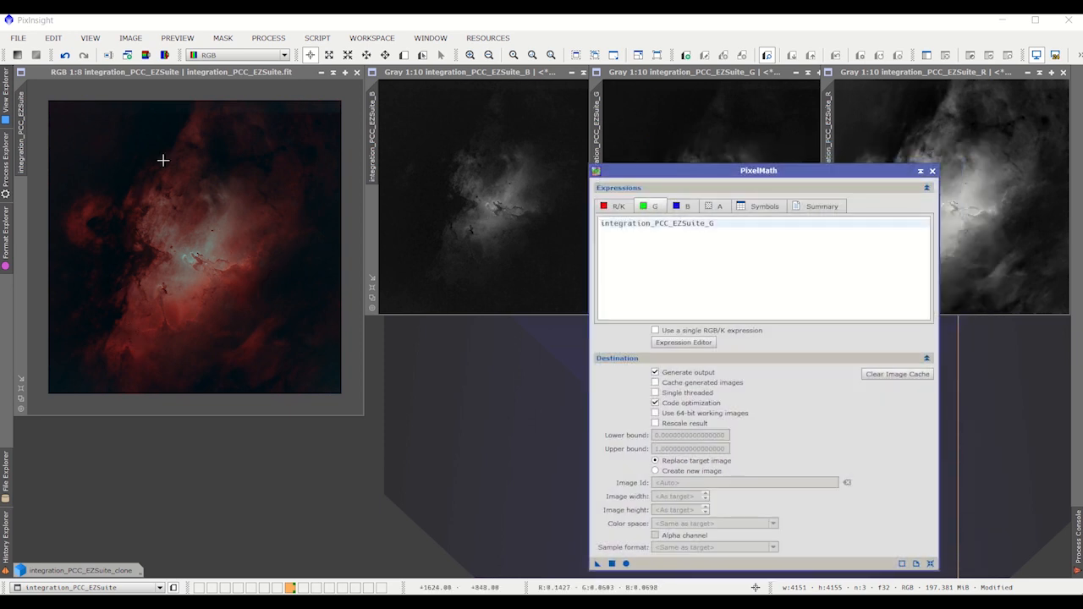
drag(713, 171, 678, 313)
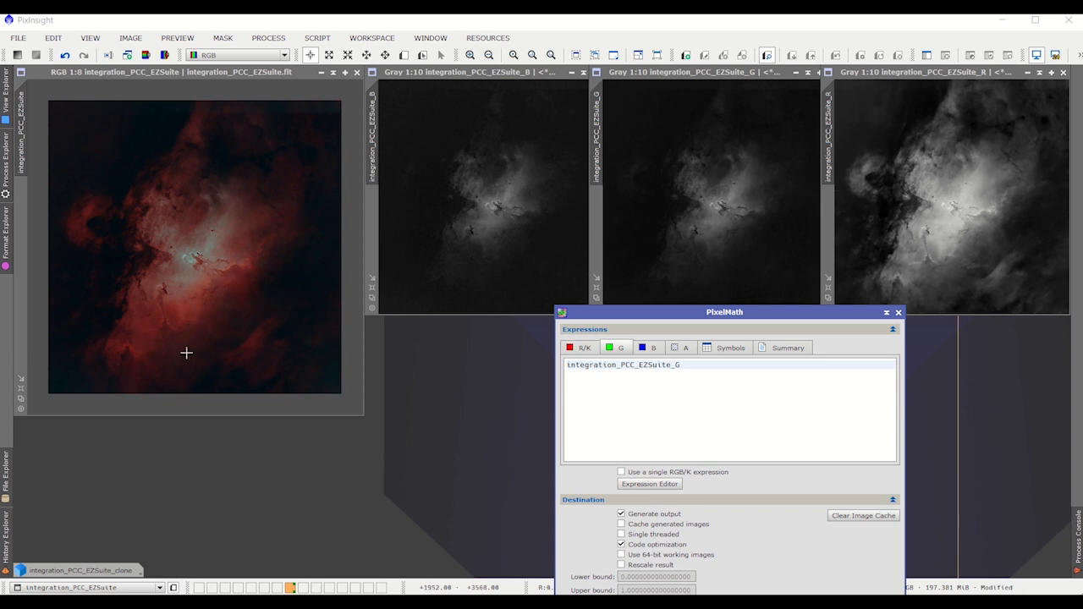
drag(696, 315, 703, 158)
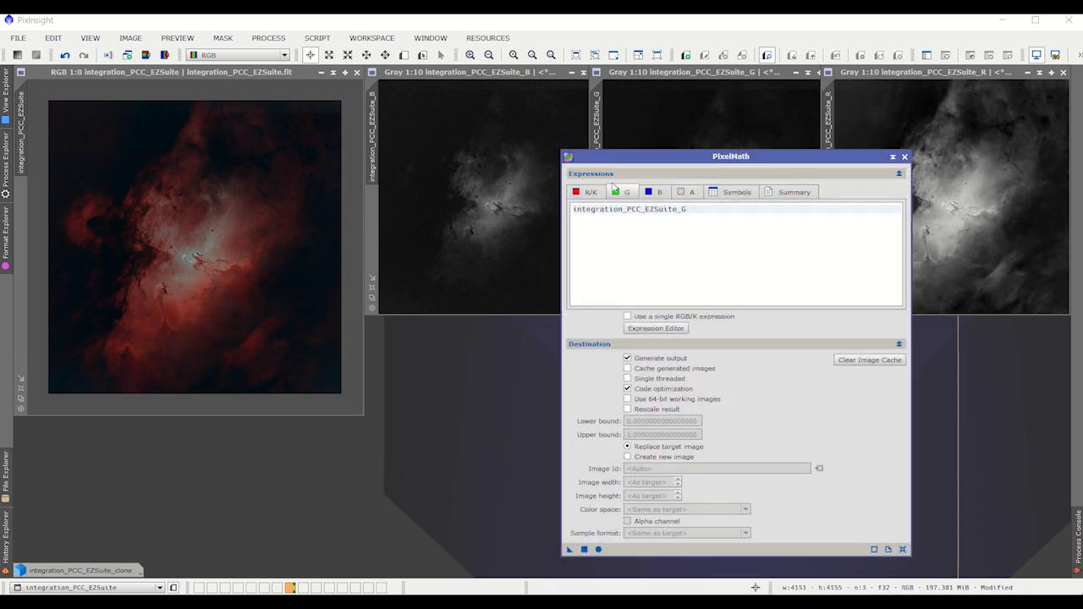
Try adding +0.5*integration_PCC_EZSuite_G to the end of the red expression and apply PixelMath to the color image
click(584, 192)
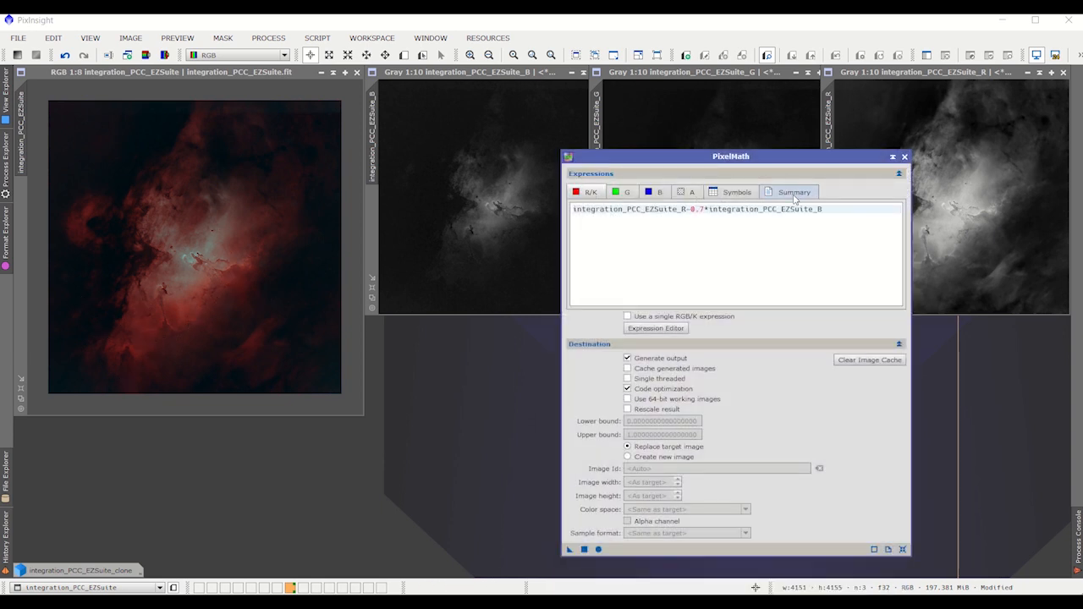
click(852, 210)
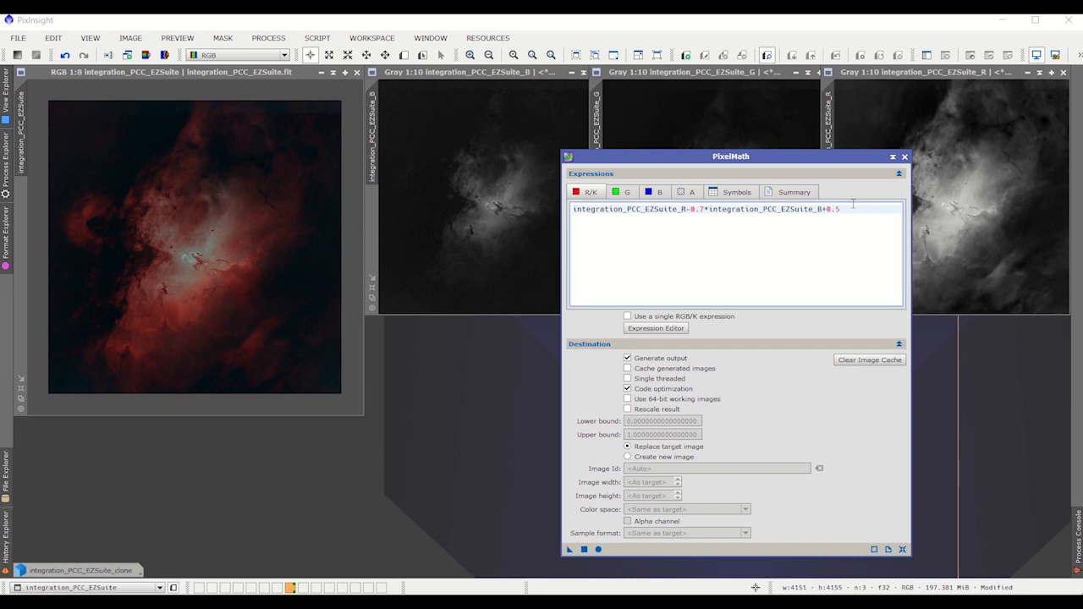
click(684, 329)
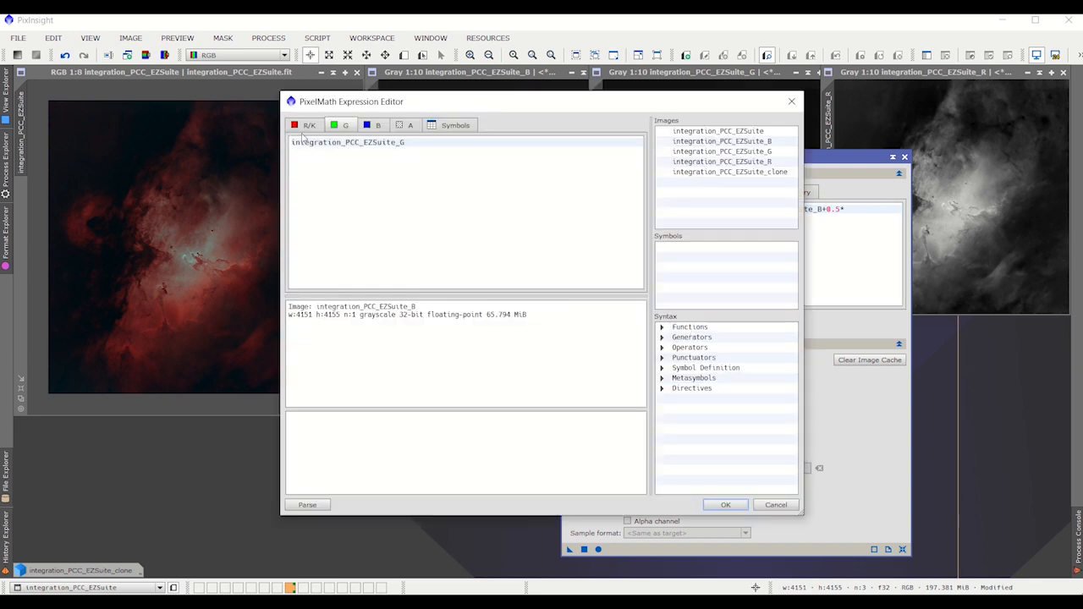
click(307, 128)
click(578, 149)
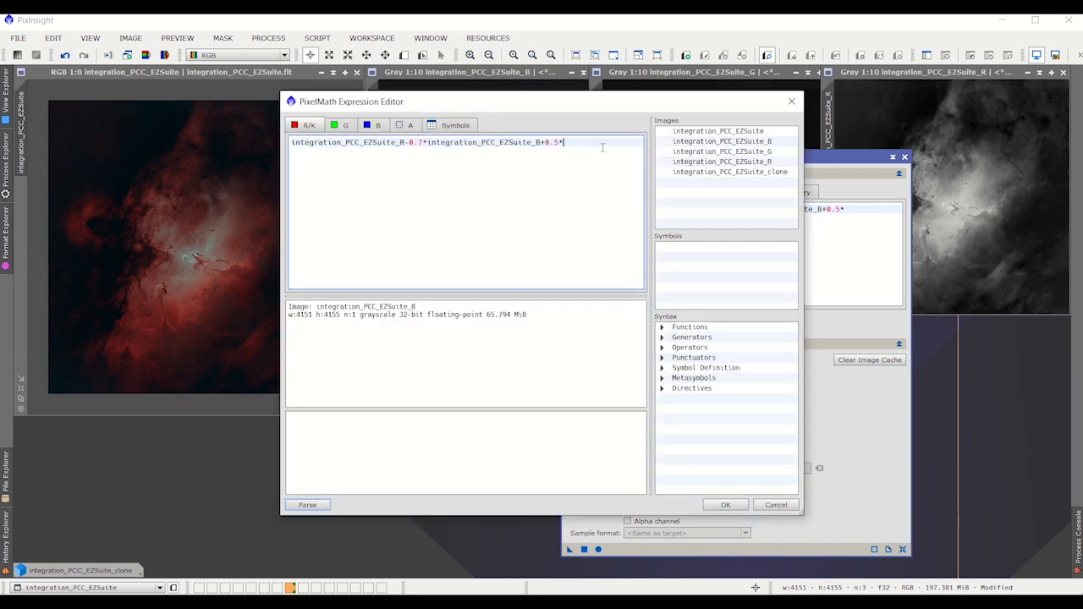
double_click(720, 153)
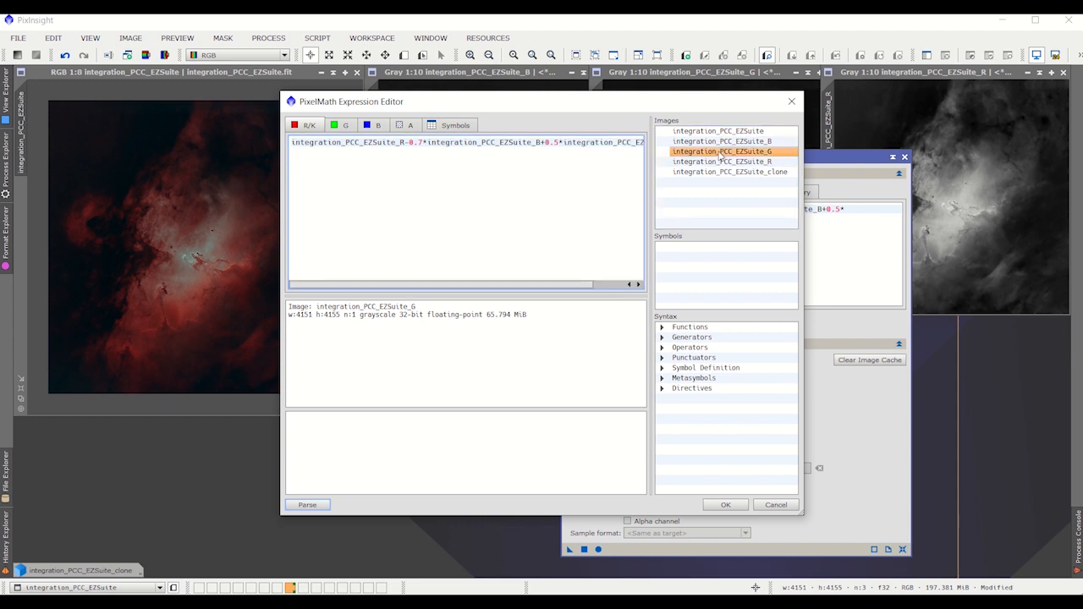
click(717, 504)
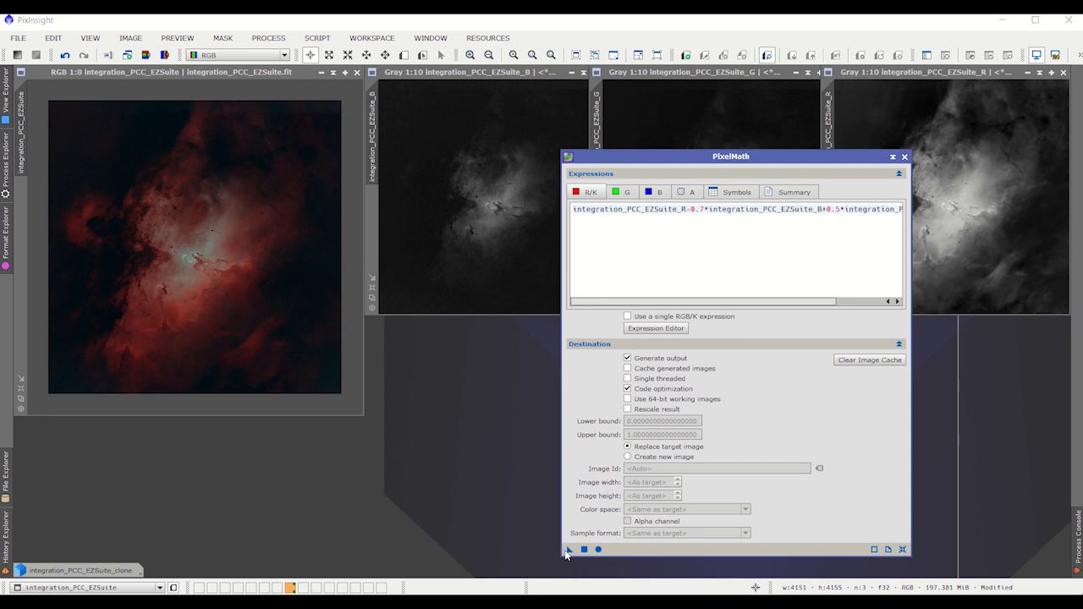
drag(568, 550, 195, 280)
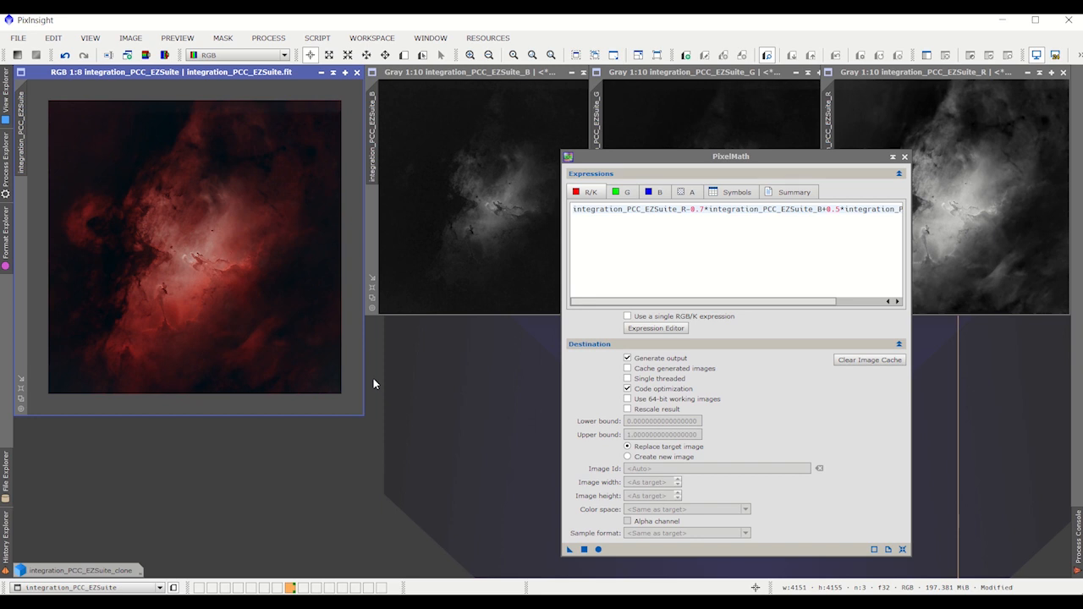
Remove the +0.5*integration_PCC_EZSuite_G term from the red expression
drag(657, 157, 609, 278)
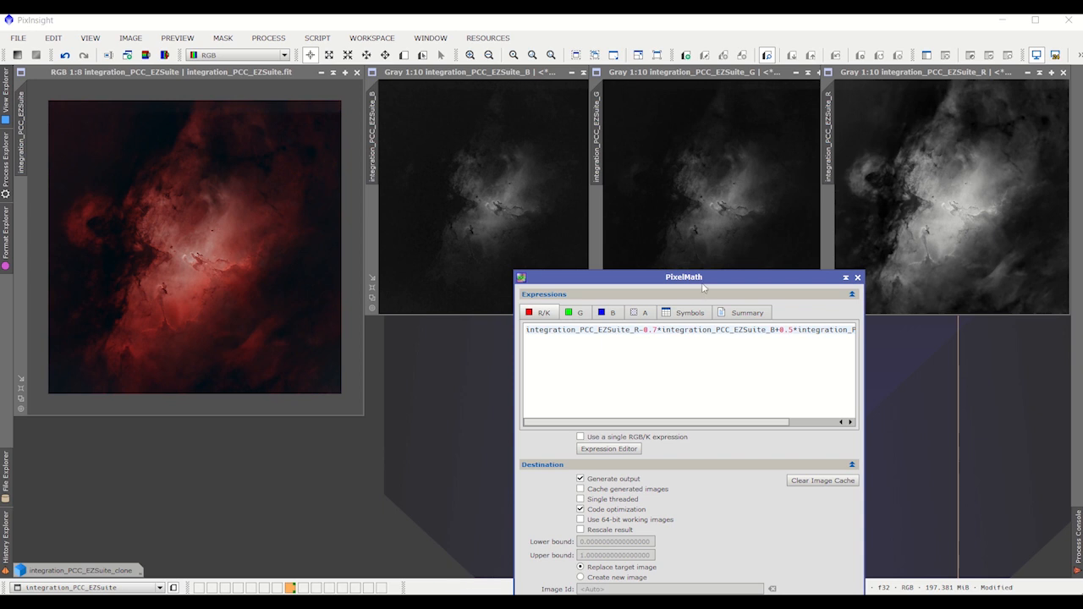
drag(702, 287, 727, 212)
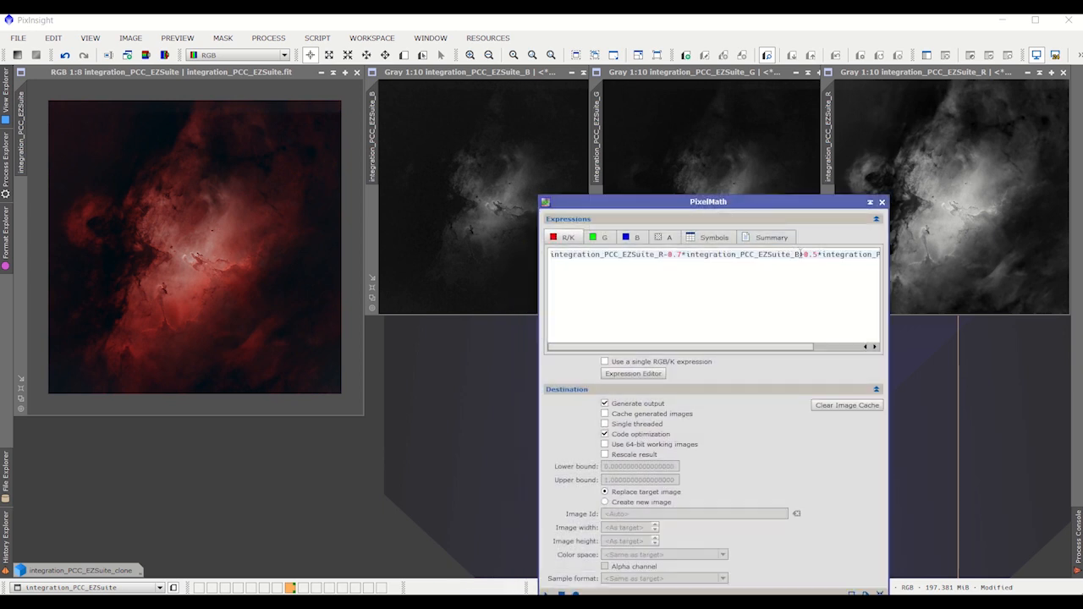
click(801, 253)
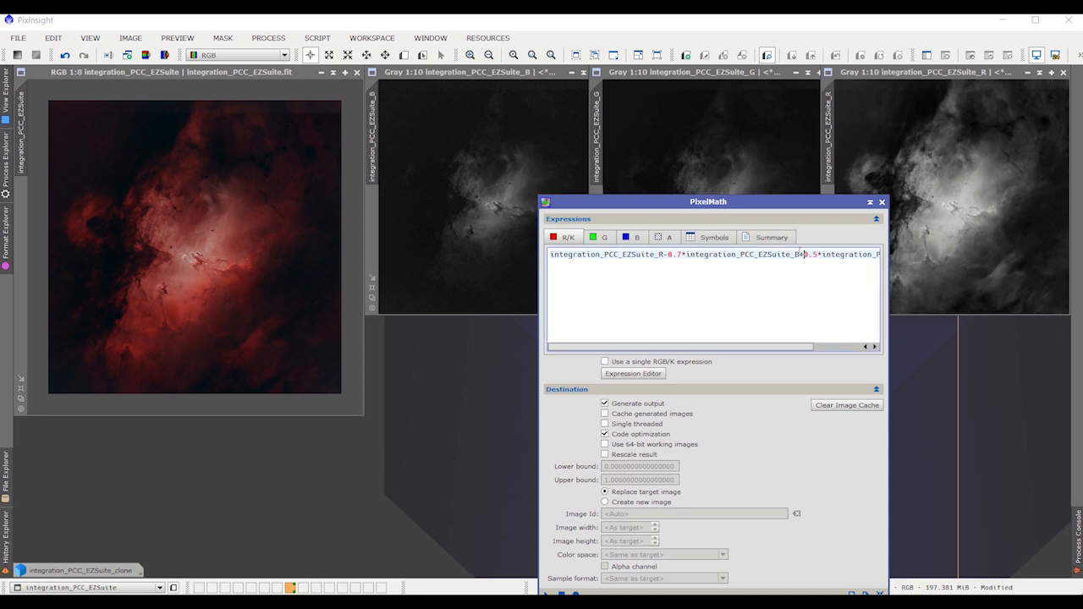
drag(799, 254, 880, 255)
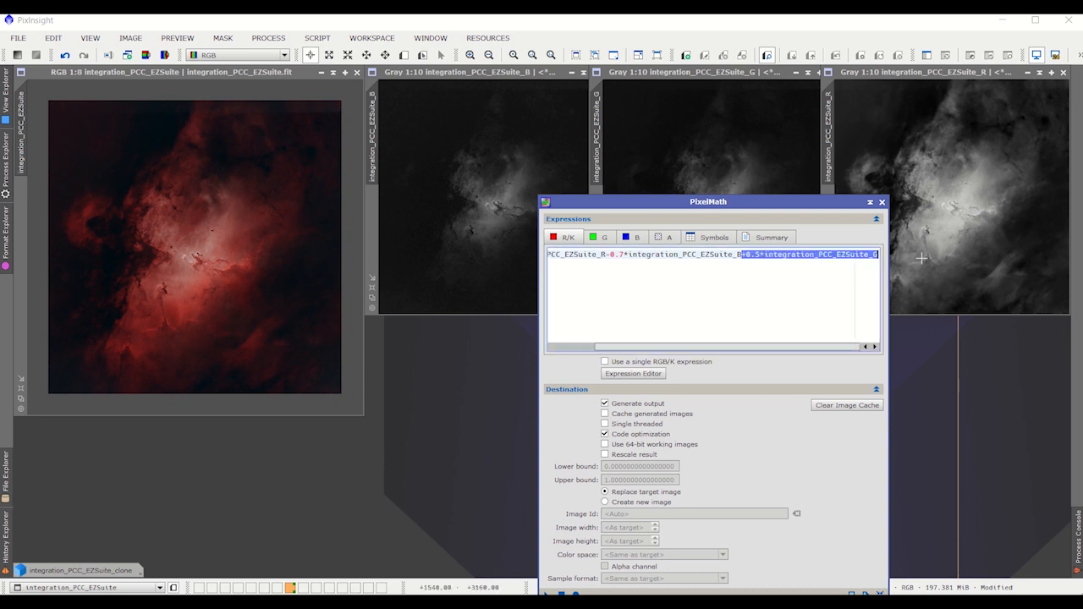
key(Delete)
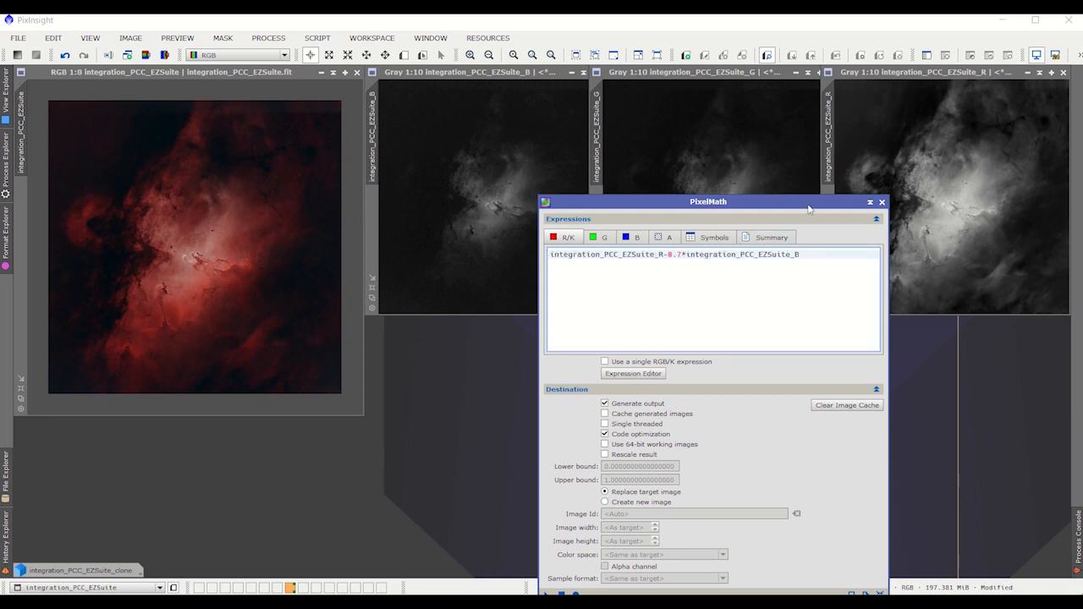
Set the green expression to integration_PCC_EZSuite_G+0.5*integration_PCC_EZSuite_R and apply PixelMath to the color image
drag(808, 203, 837, 342)
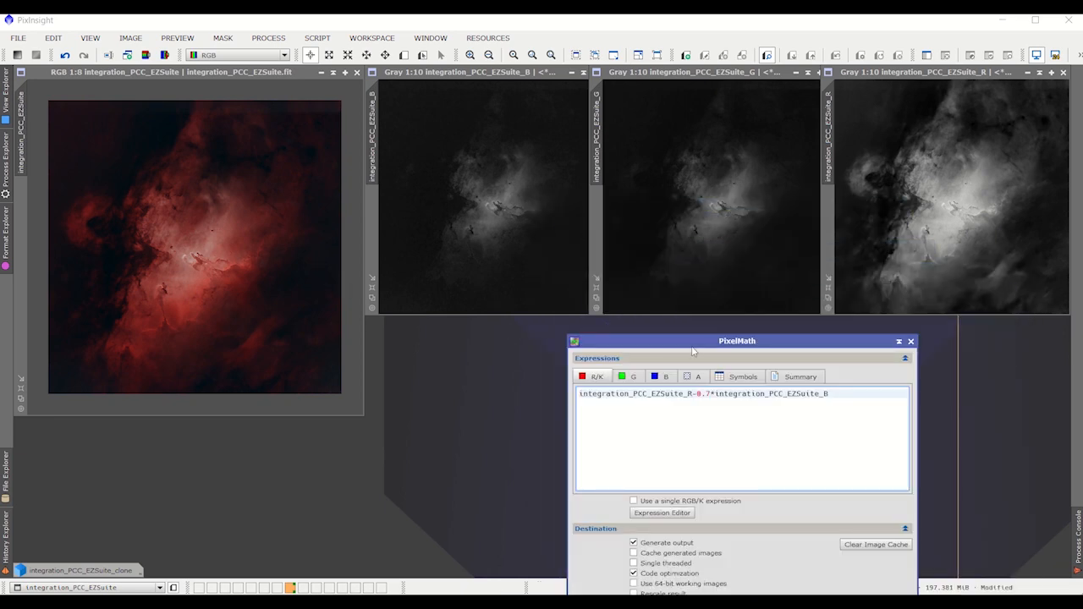
drag(694, 349, 599, 303)
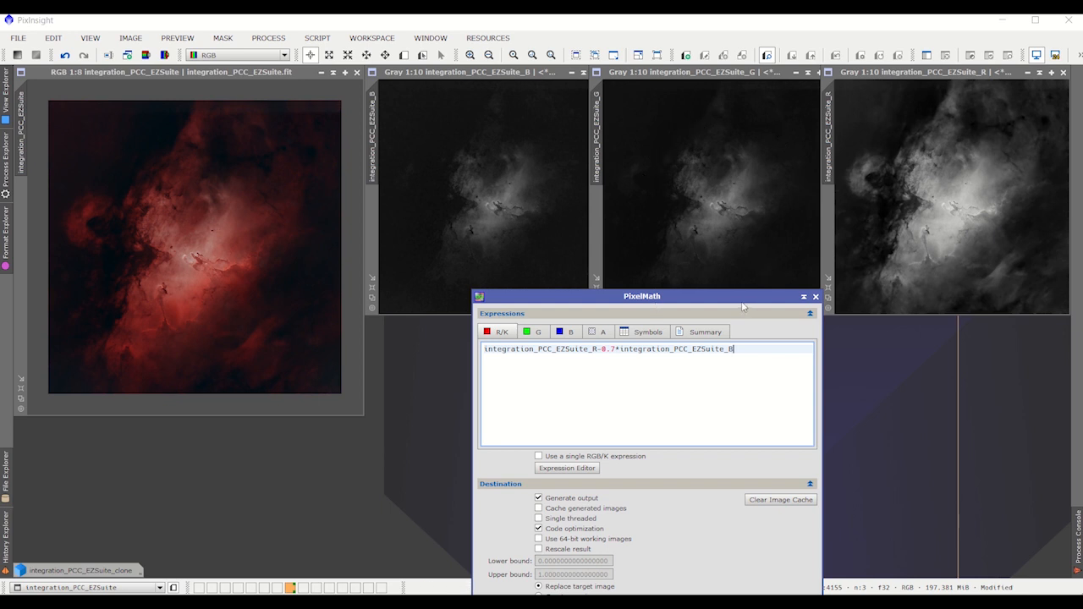
drag(742, 304, 783, 160)
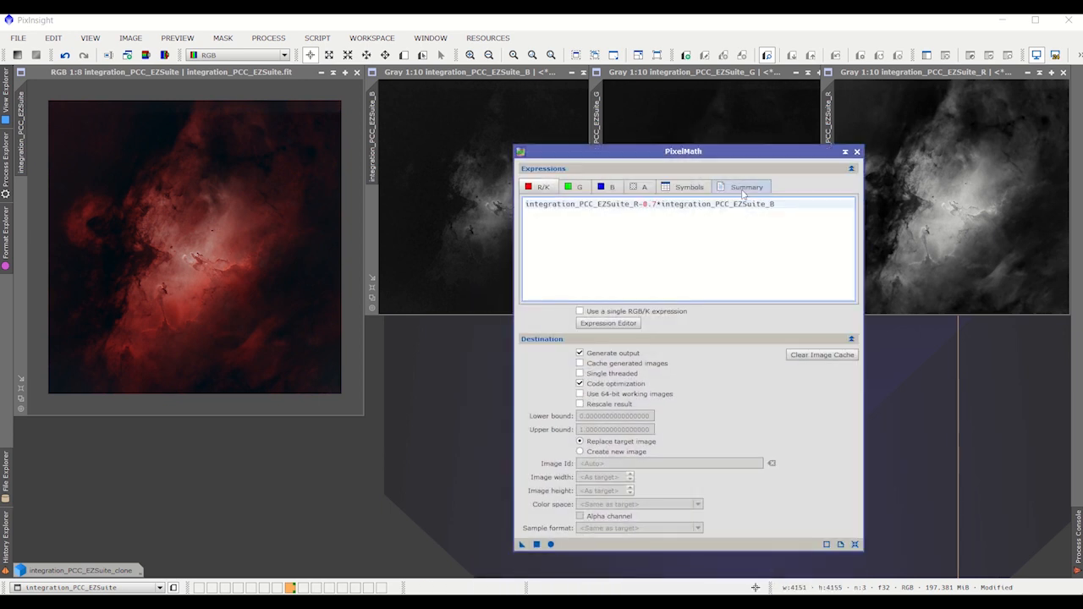
click(577, 187)
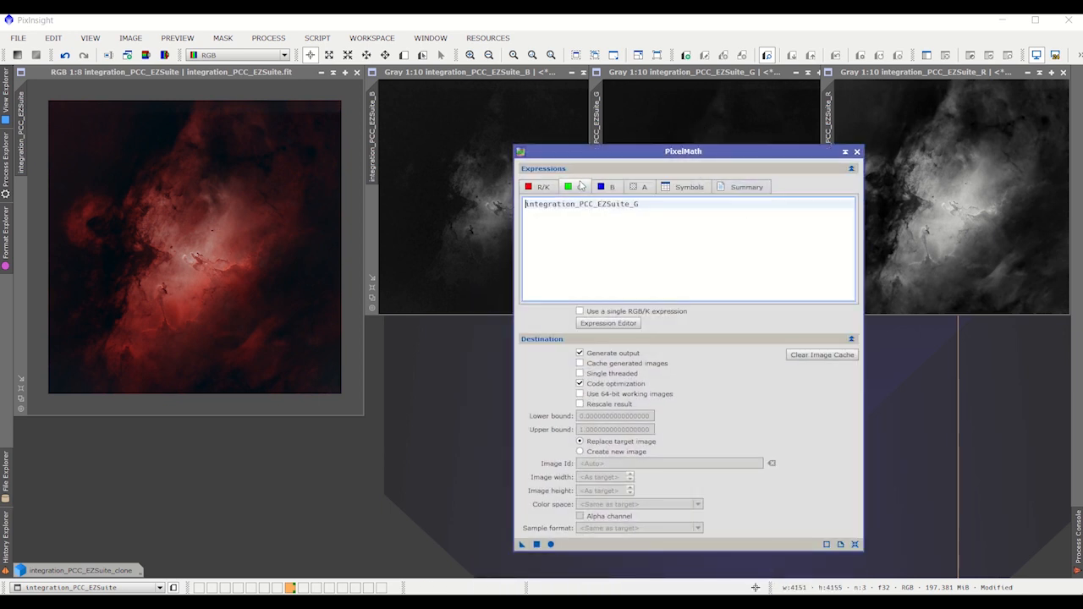
click(653, 204)
click(608, 323)
click(341, 125)
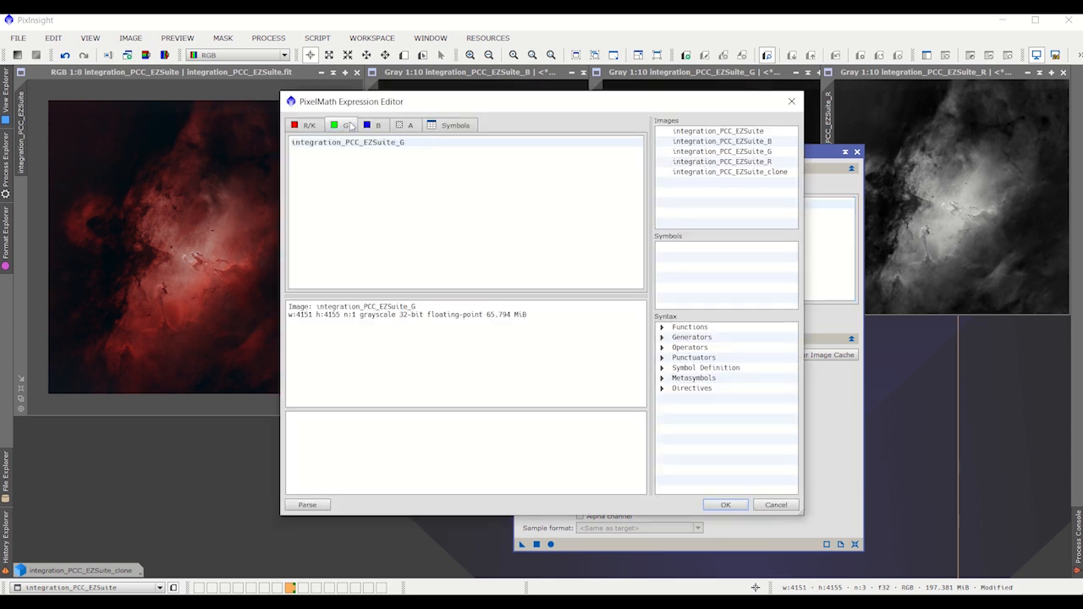
click(426, 142)
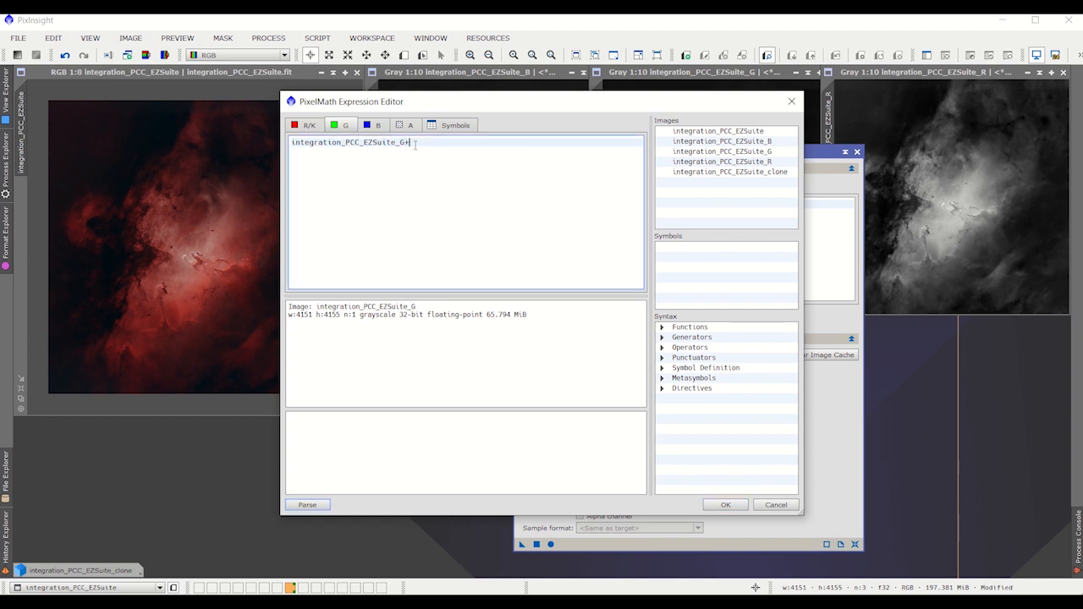
text(+0.5*)
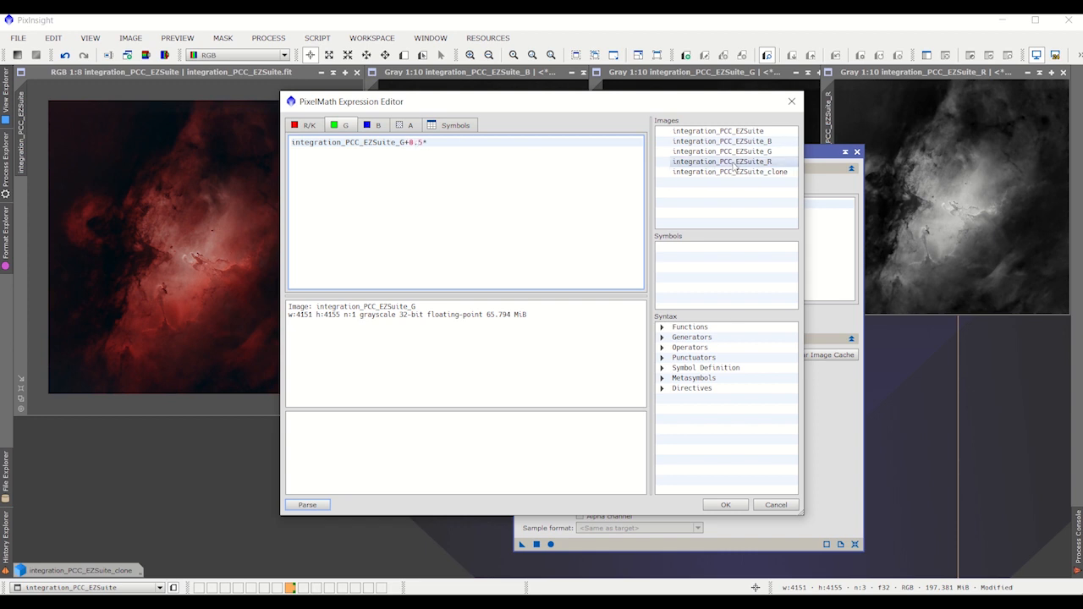
double_click(721, 161)
click(729, 504)
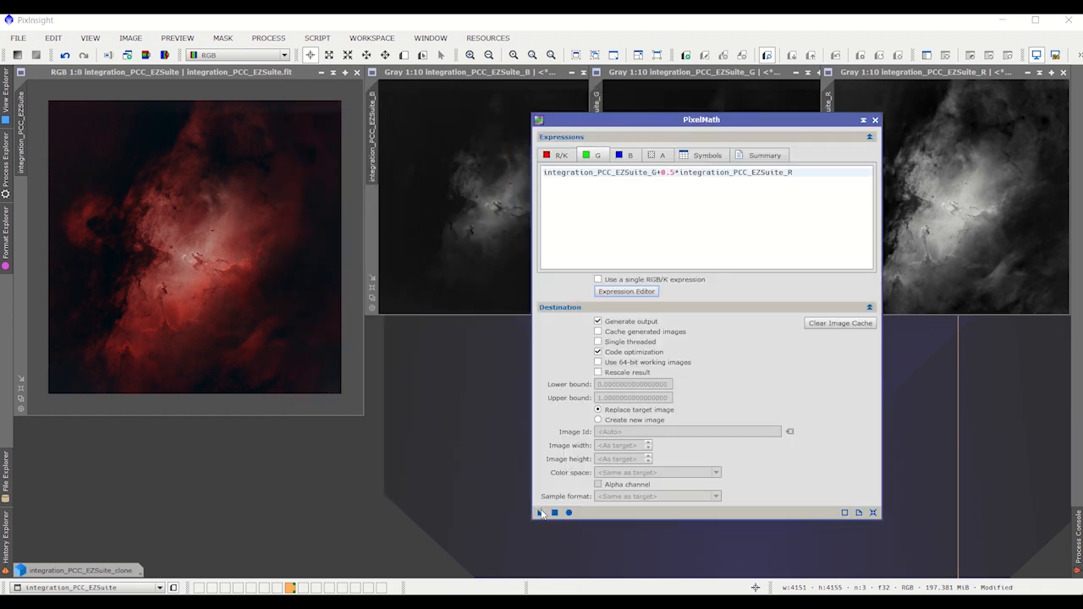
drag(540, 511, 165, 285)
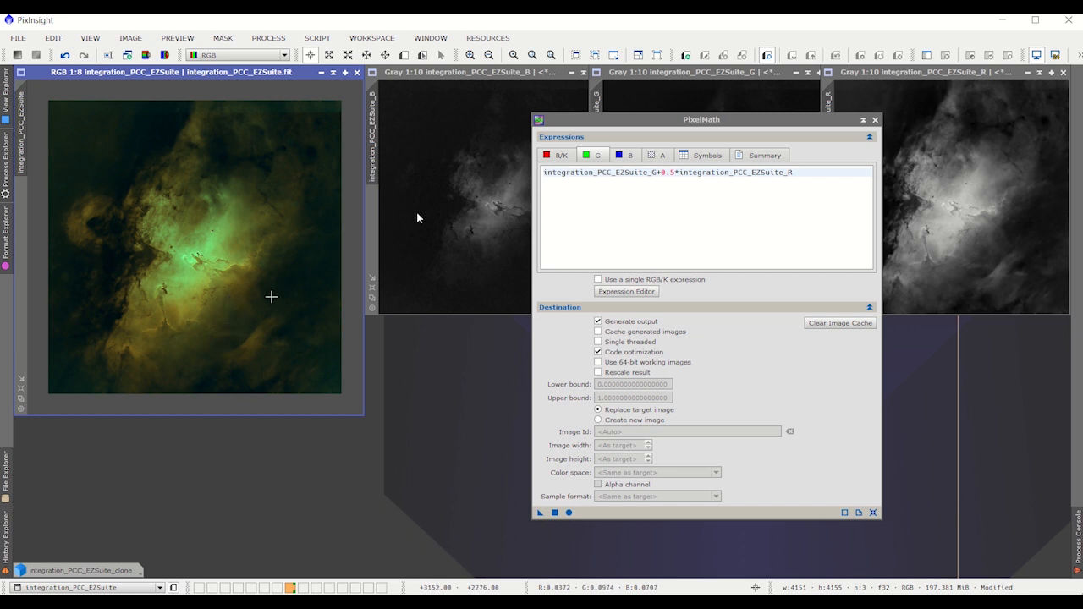
Set the red channel's weight in the green expression to 0.3 and reapply PixelMath to the color image
drag(669, 175, 676, 173)
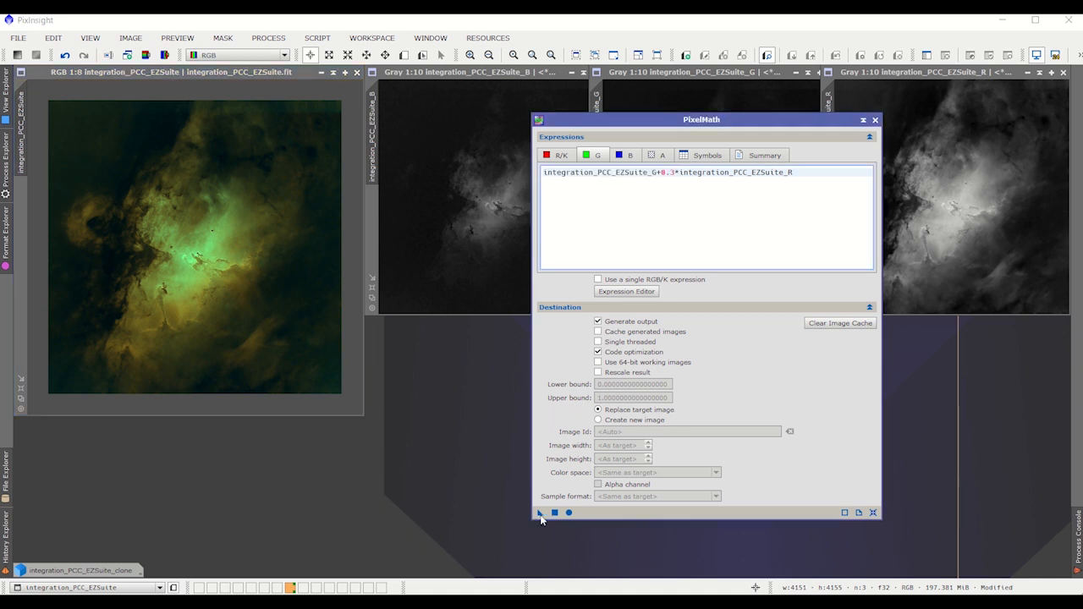
drag(540, 512, 297, 272)
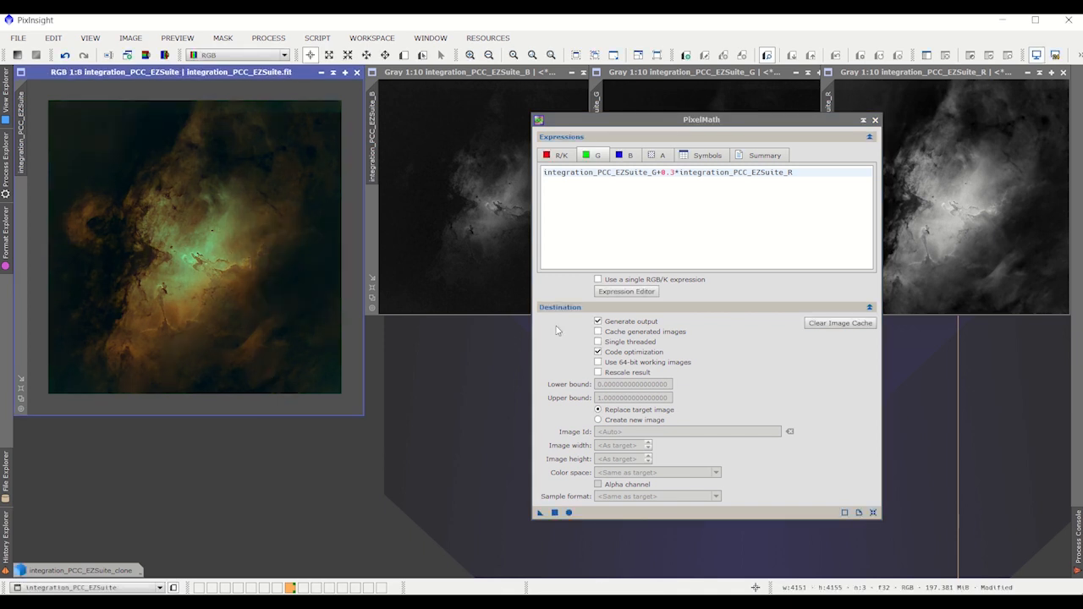
drag(683, 124, 681, 242)
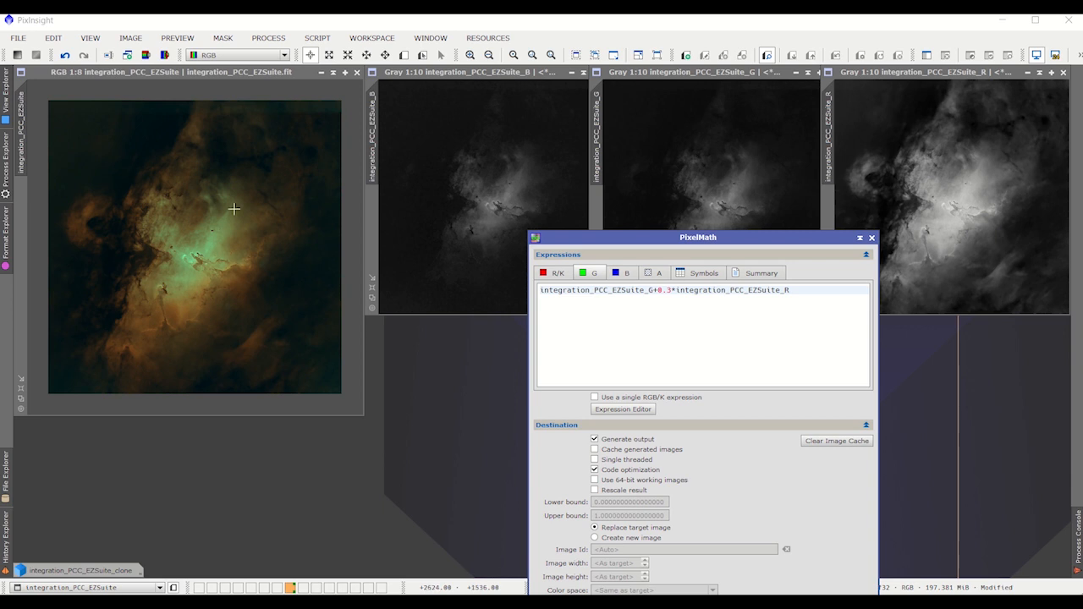
drag(703, 243, 702, 267)
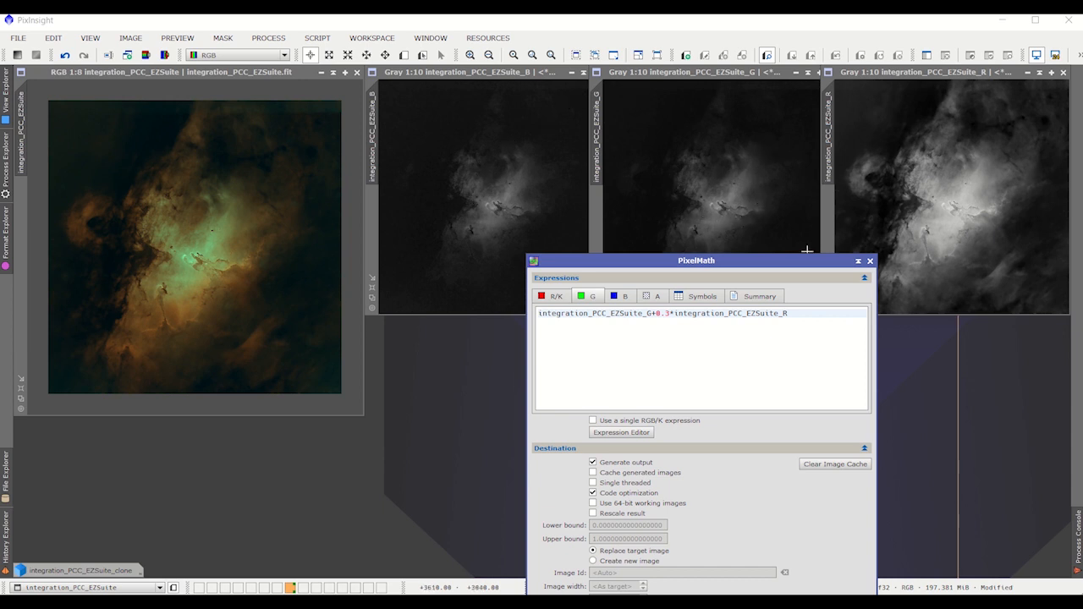
drag(799, 262, 819, 147)
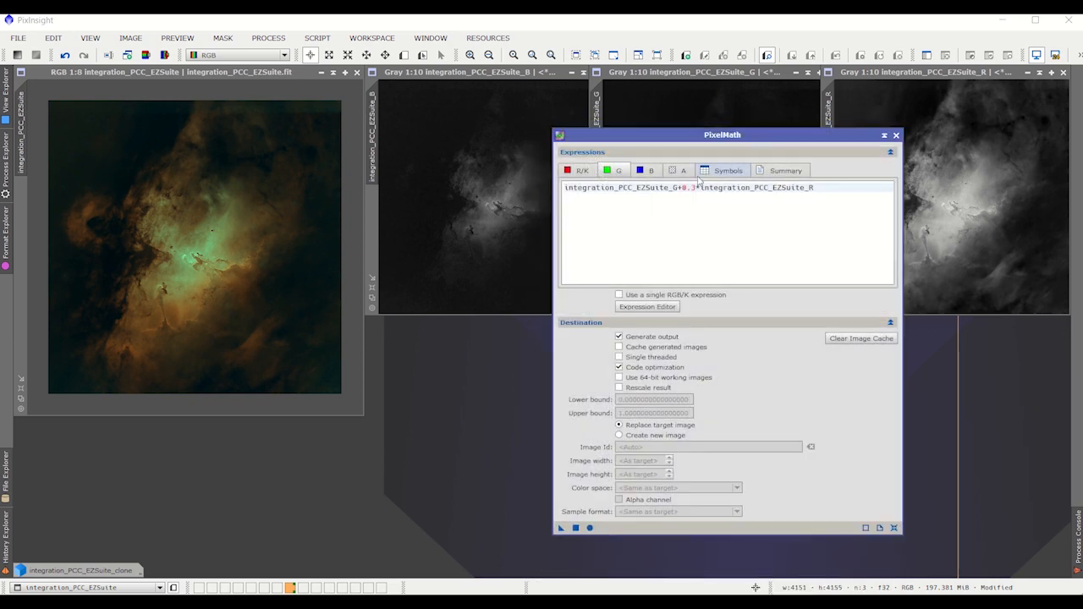
drag(653, 136, 673, 186)
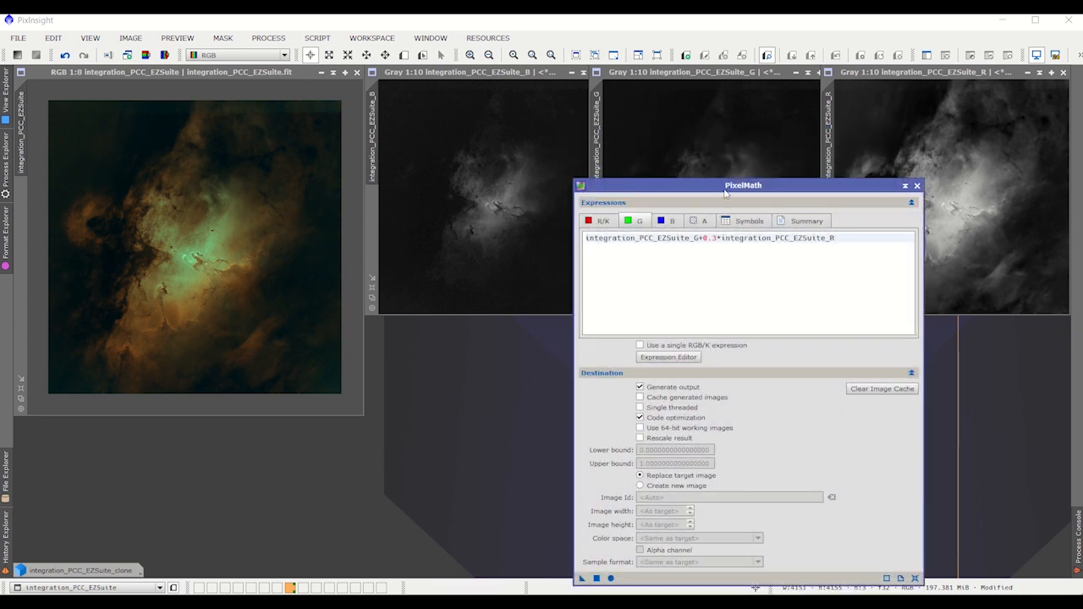
Append -0.5*integration_PCC_EZSuite_B to the green expression and apply PixelMath to the color image
click(601, 221)
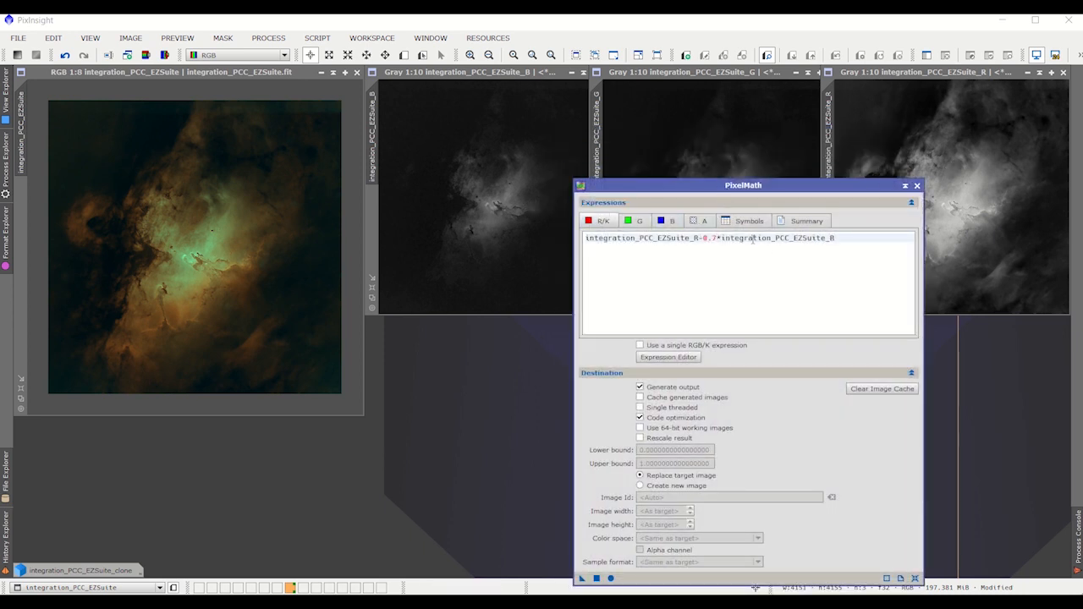
click(638, 223)
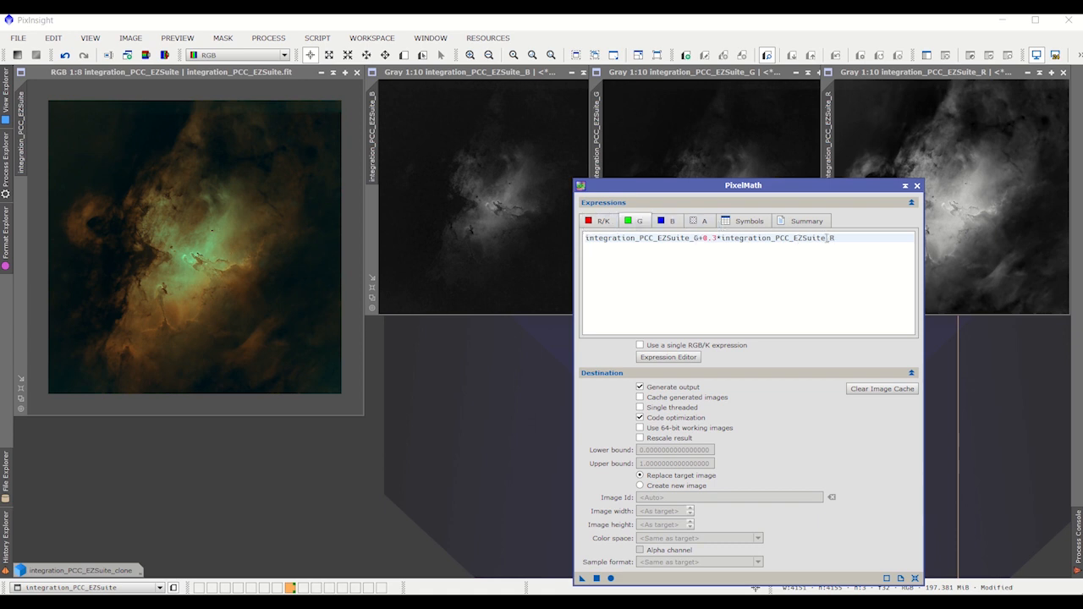
click(842, 239)
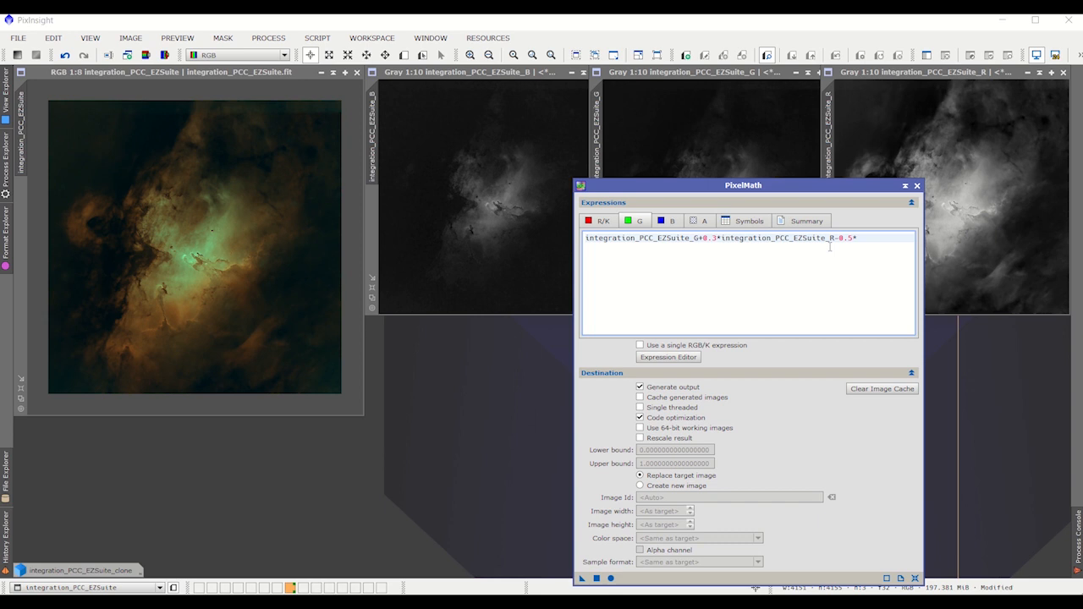
click(676, 357)
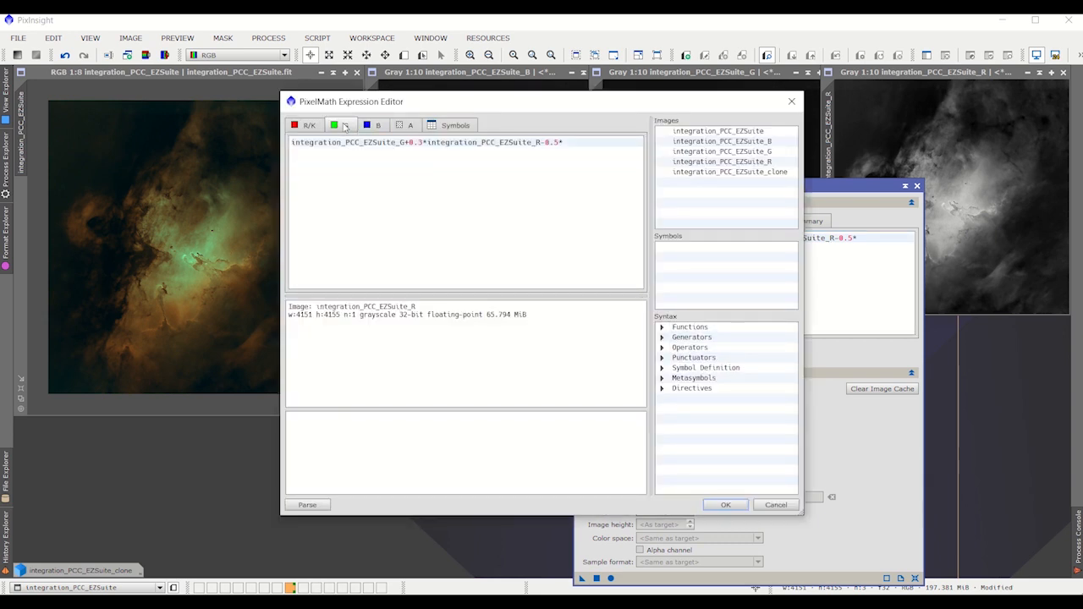
double_click(727, 141)
click(725, 504)
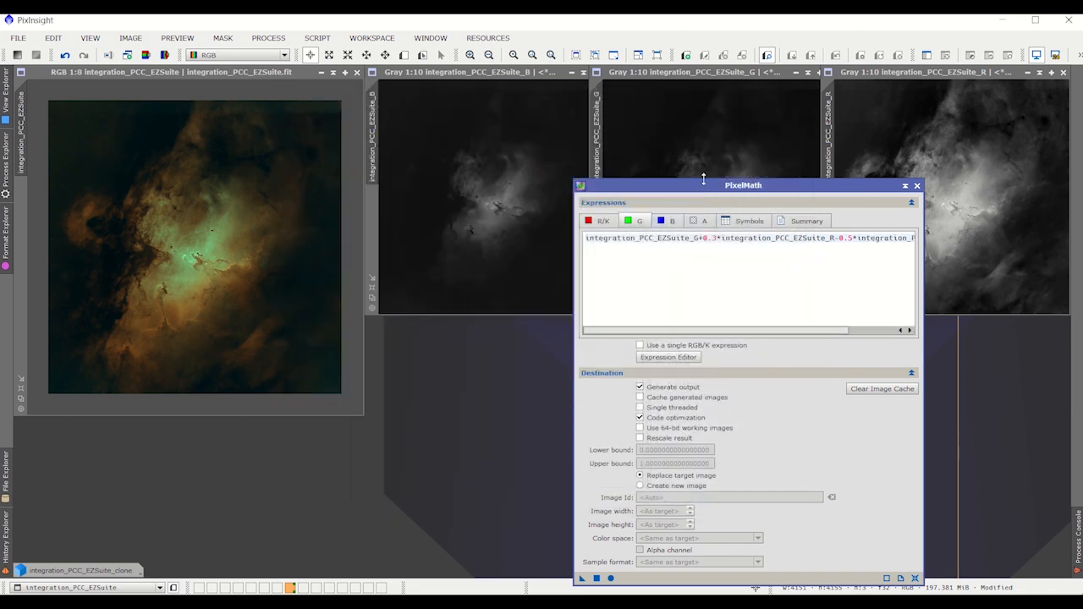
drag(706, 190, 656, 305)
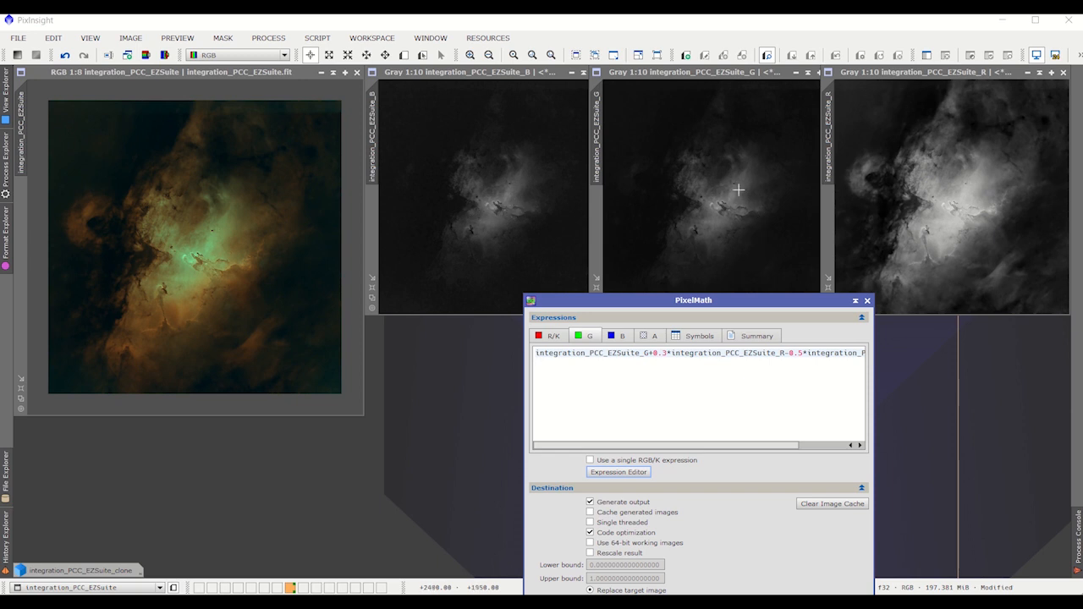
drag(721, 304, 728, 103)
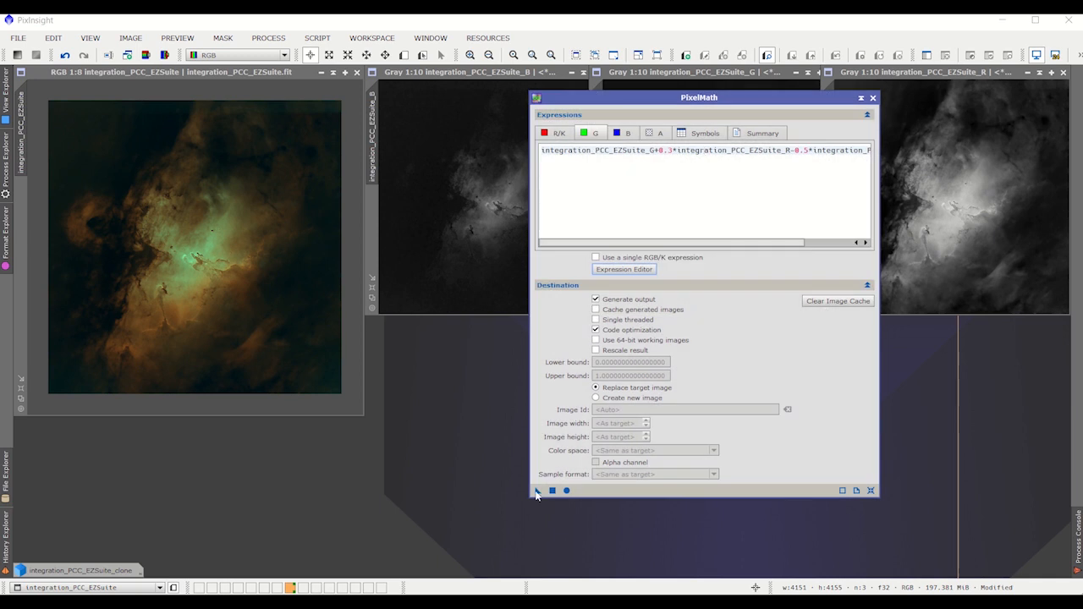
drag(536, 495, 536, 495)
drag(237, 295, 238, 294)
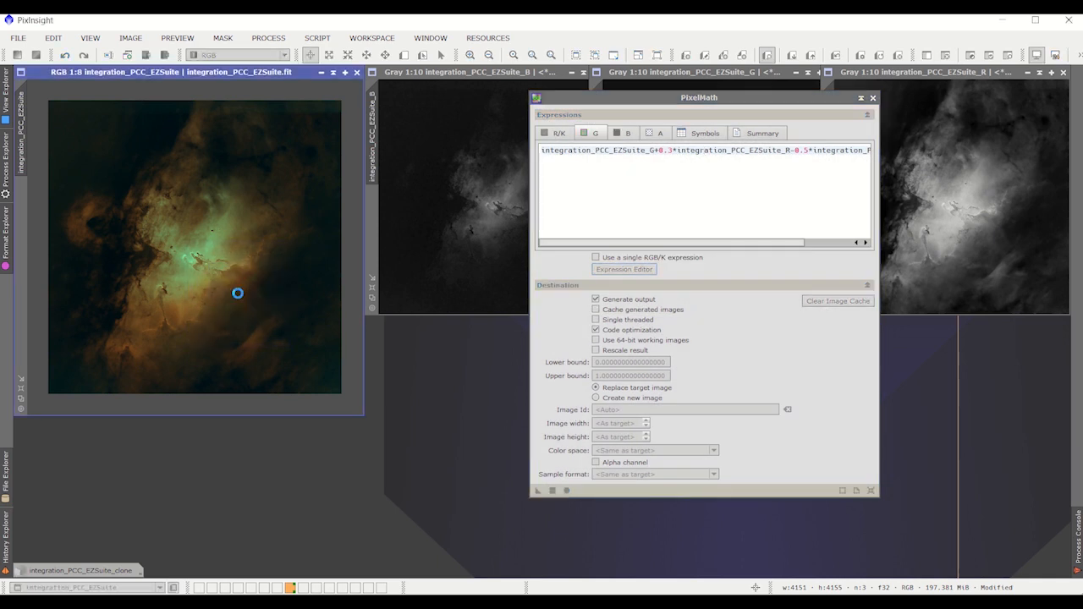
Set the red channel's weight in the green expression to 0.4 and apply PixelMath to the color image
scroll(254, 330, up, 3)
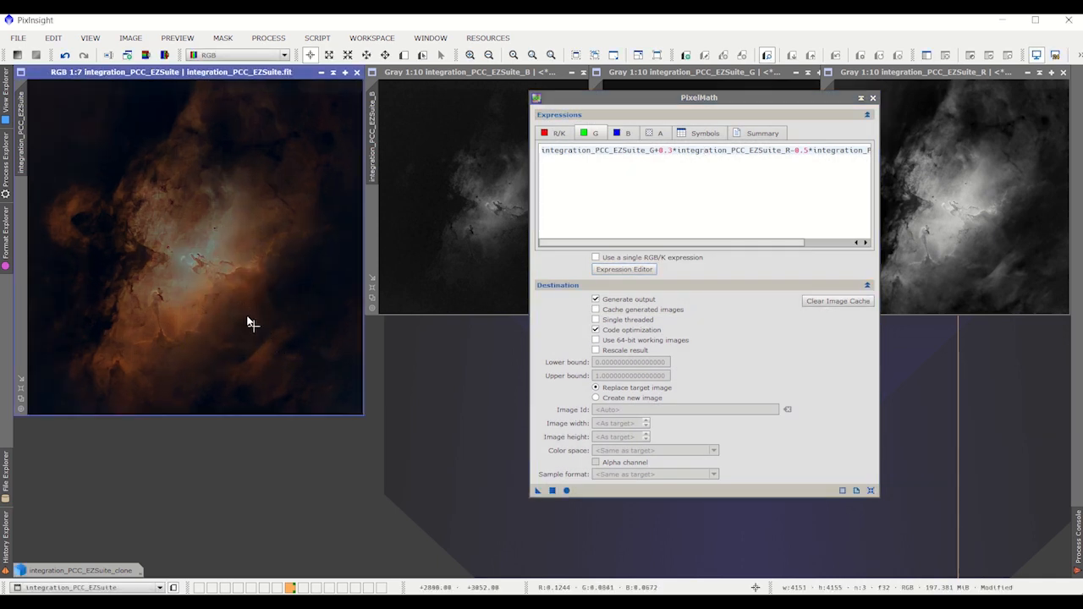
scroll(164, 265, down, 2)
scroll(162, 267, up, 1)
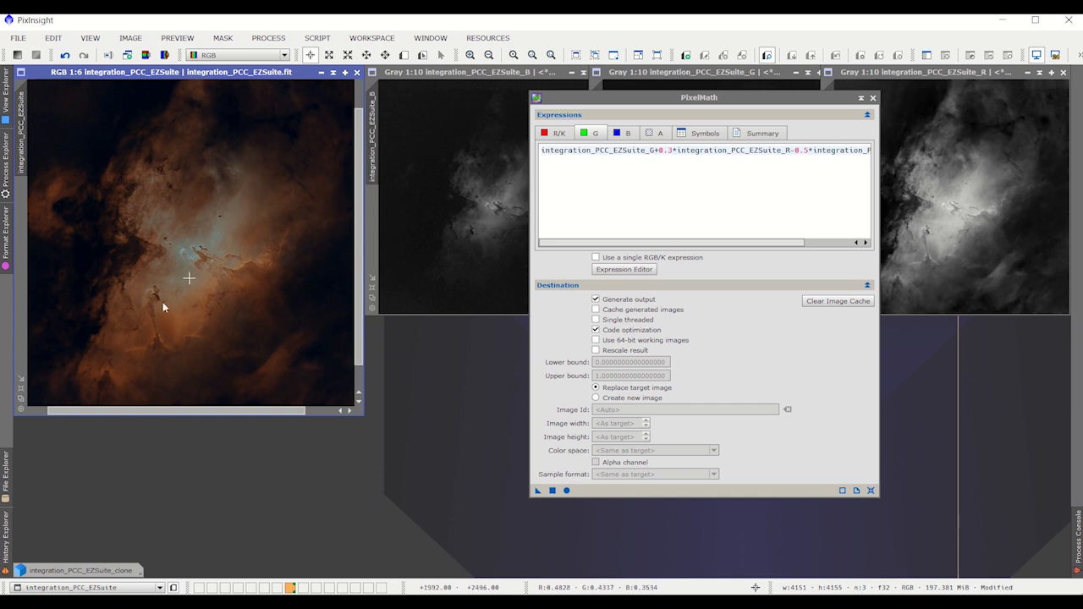
scroll(191, 300, down, 1)
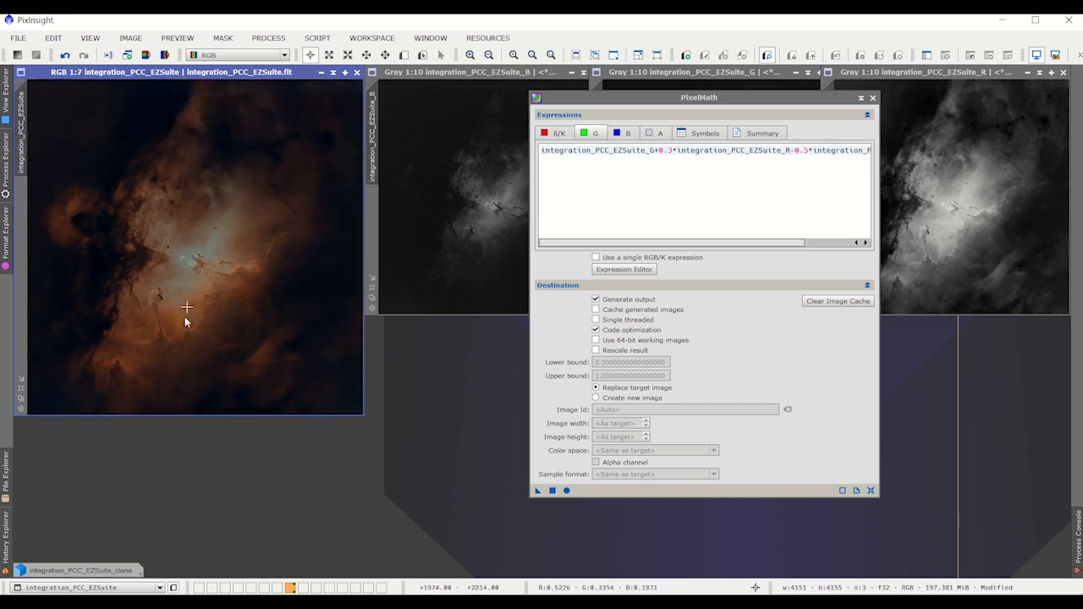
scroll(178, 335, up, 1)
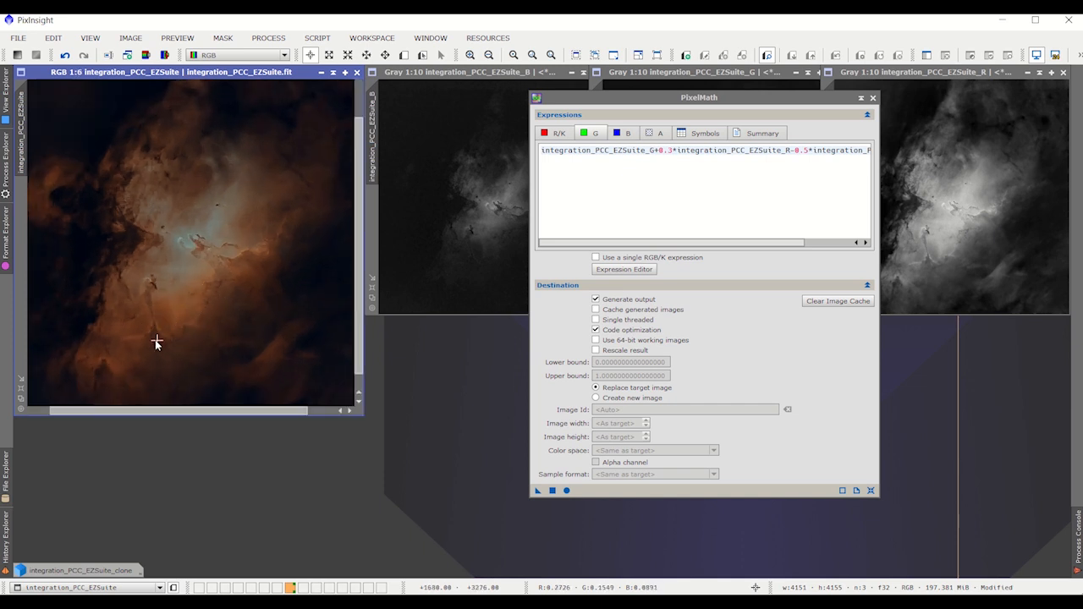
drag(649, 100, 566, 166)
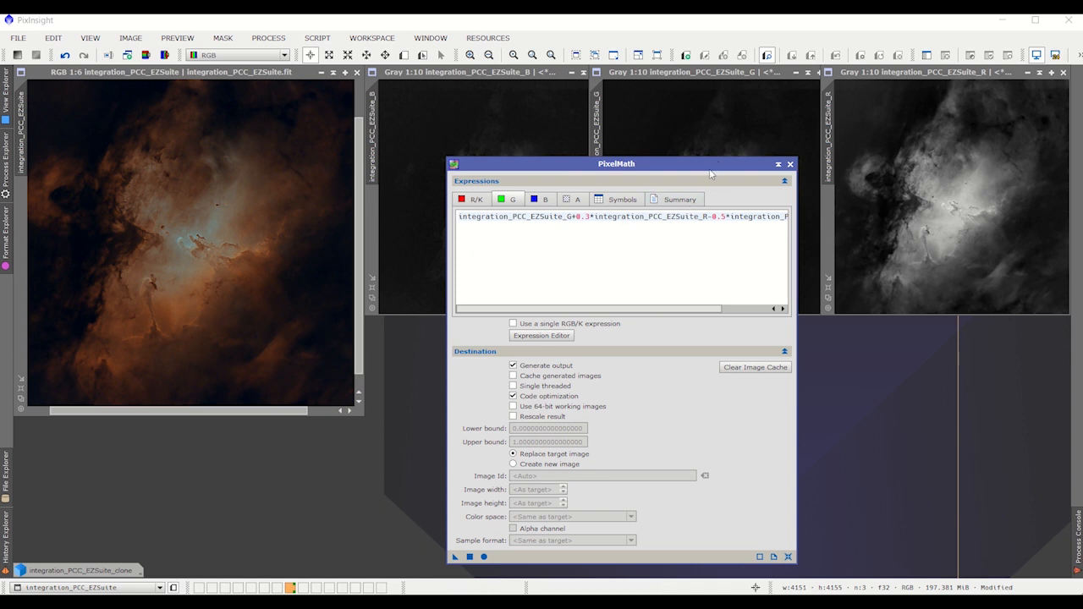
drag(710, 171, 729, 226)
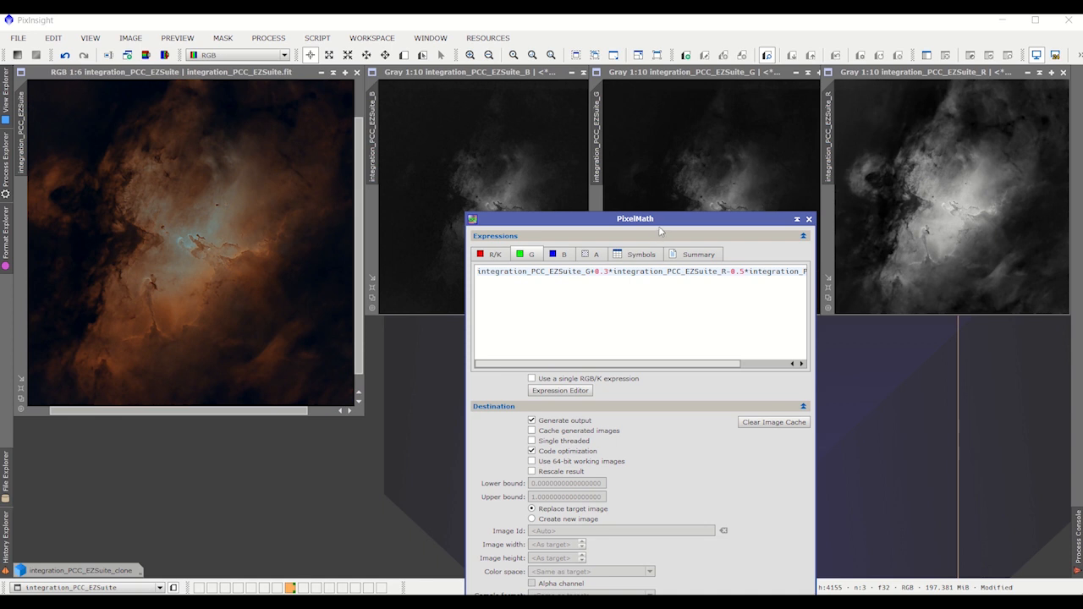
drag(660, 229, 681, 202)
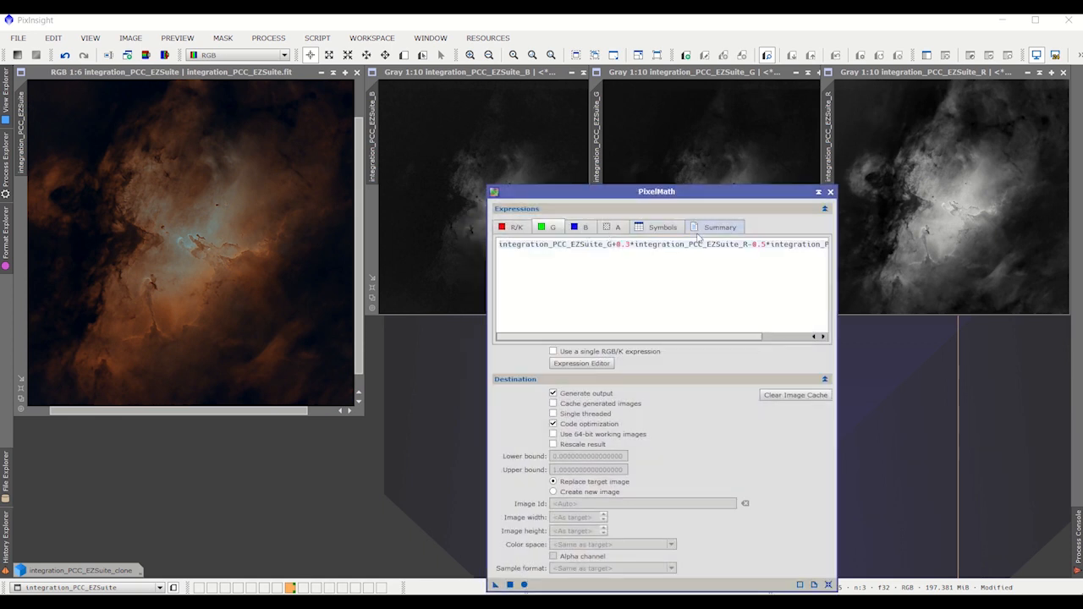
double_click(627, 244)
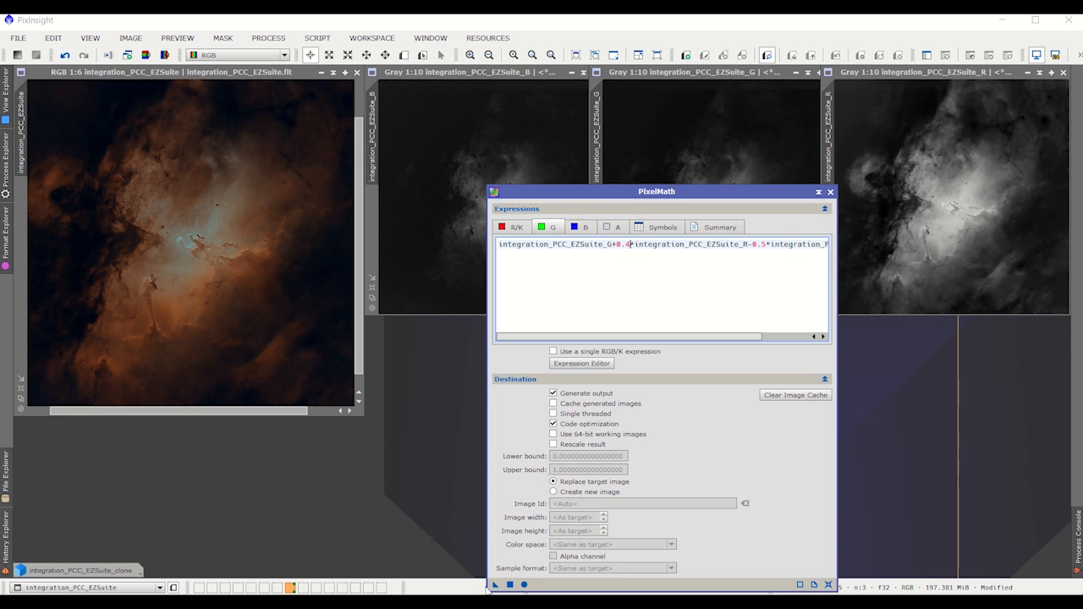
drag(495, 586, 204, 302)
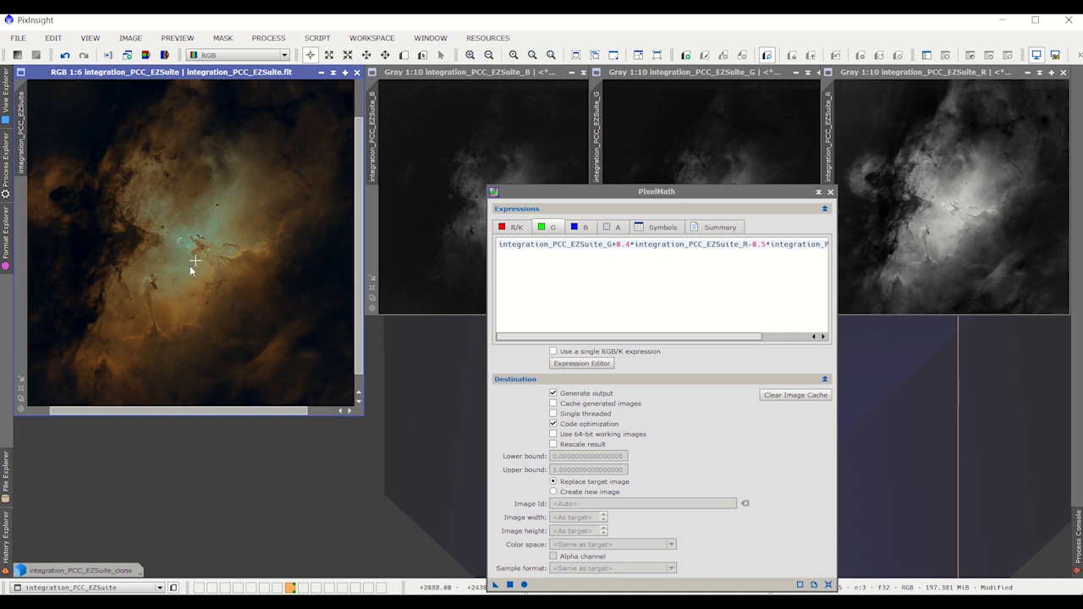
Set the subtracted blue channel's weight in the green expression to 0.6 and apply PixelMath to the color image
click(601, 201)
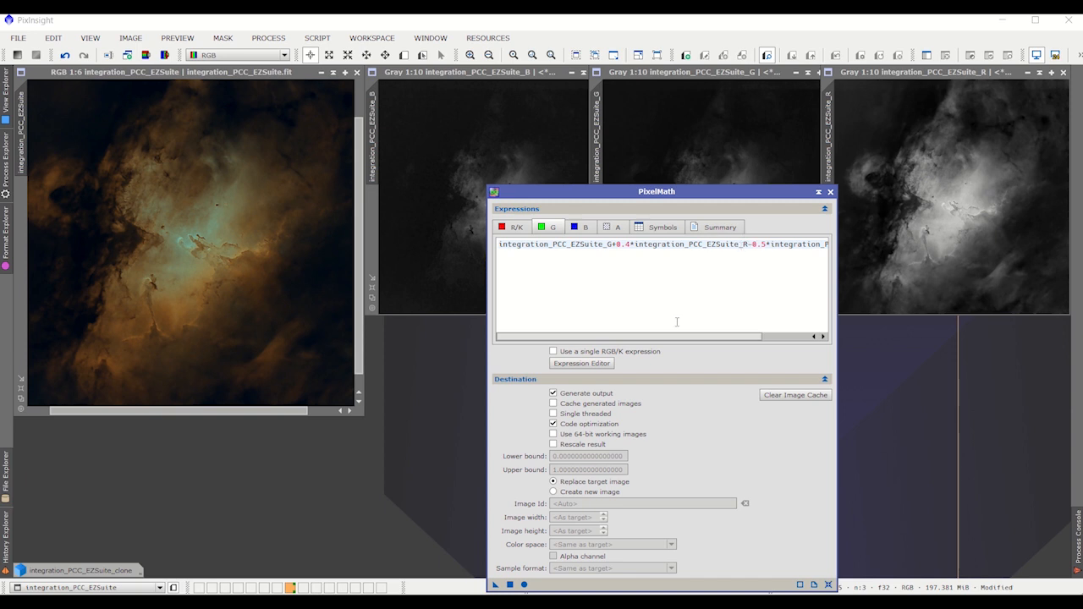
drag(680, 337, 770, 338)
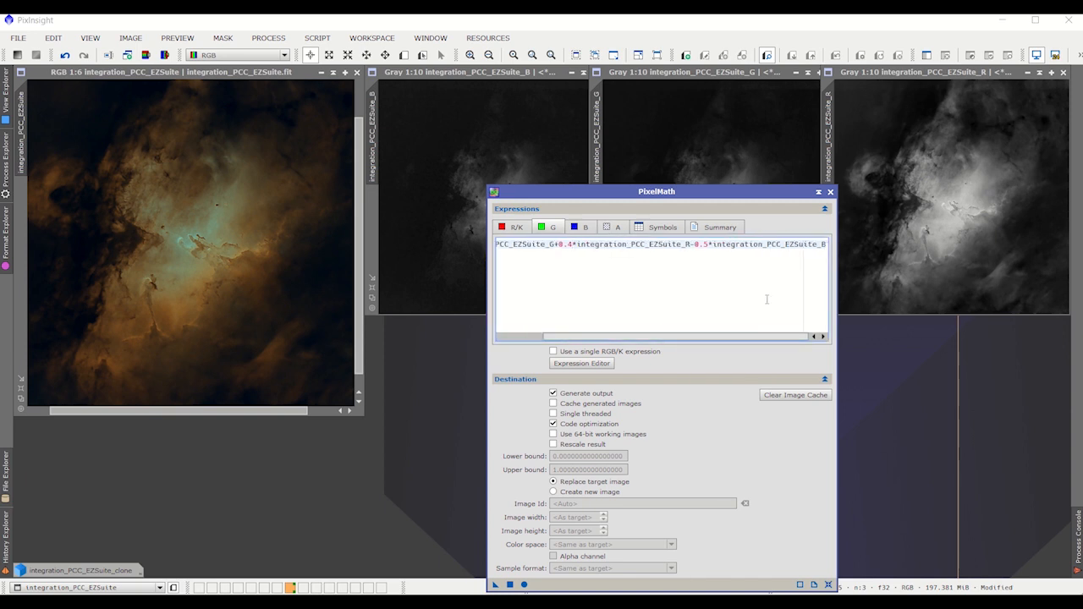
double_click(707, 244)
text(6)
drag(495, 585, 164, 269)
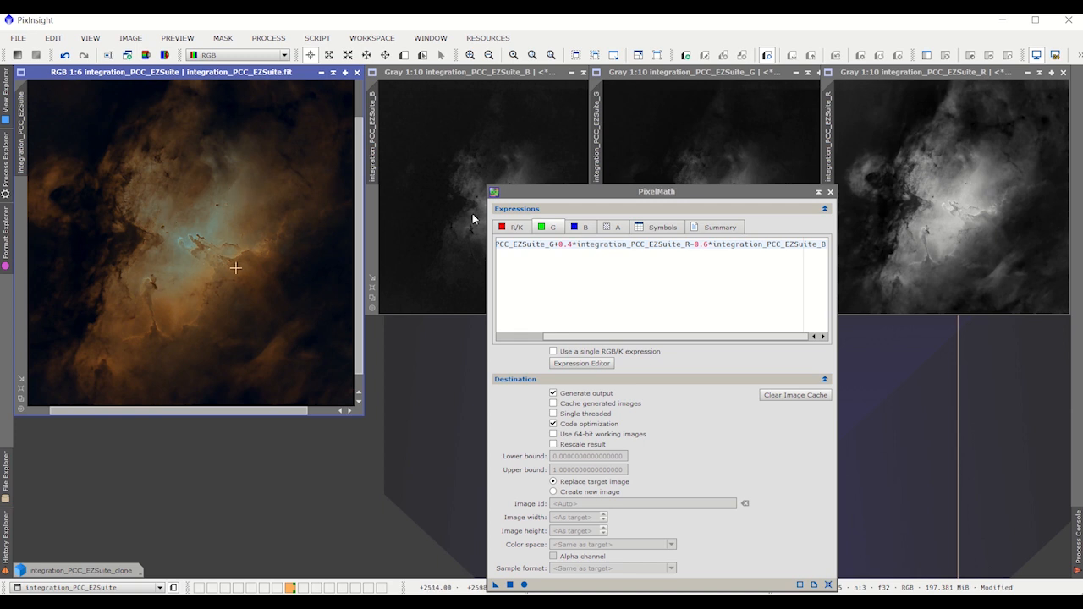
Change the blue expression to 1.3*integration_PCC_EZSuite_B and apply PixelMath to the color image
drag(657, 193, 714, 152)
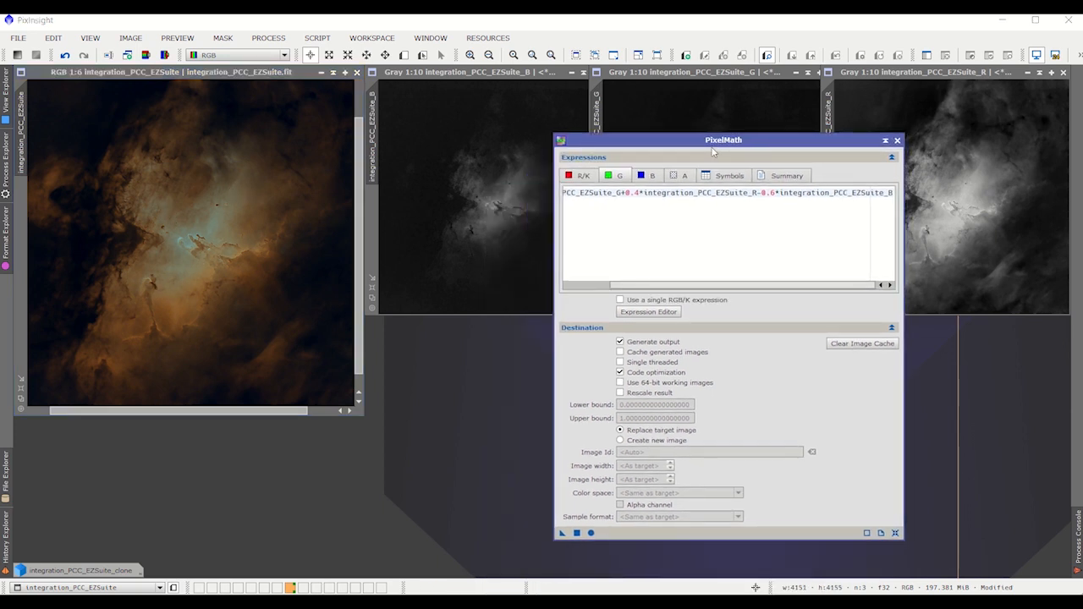
click(647, 176)
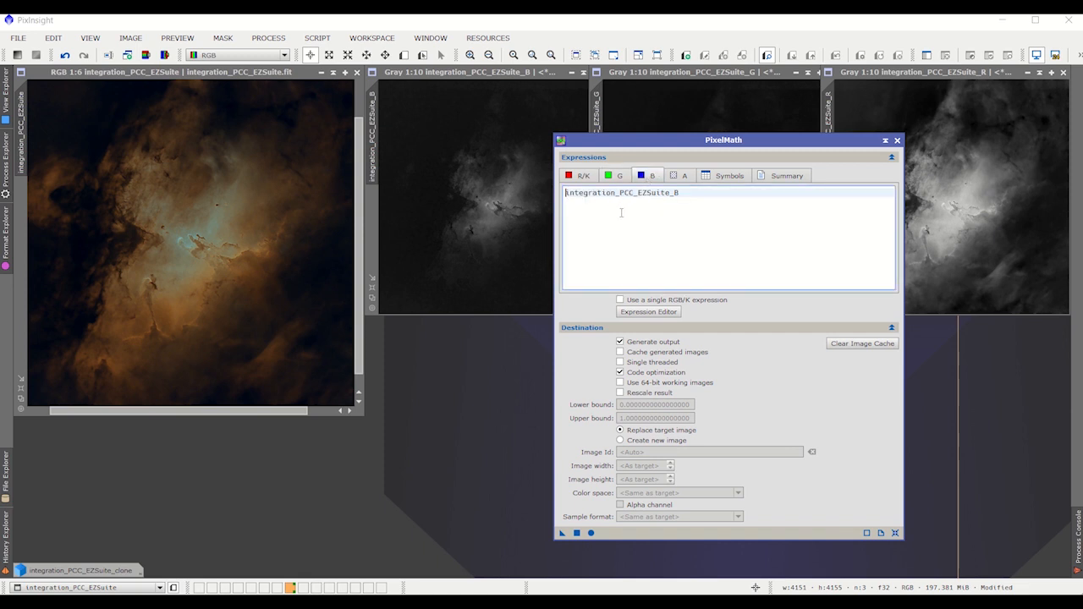
text(1.3*)
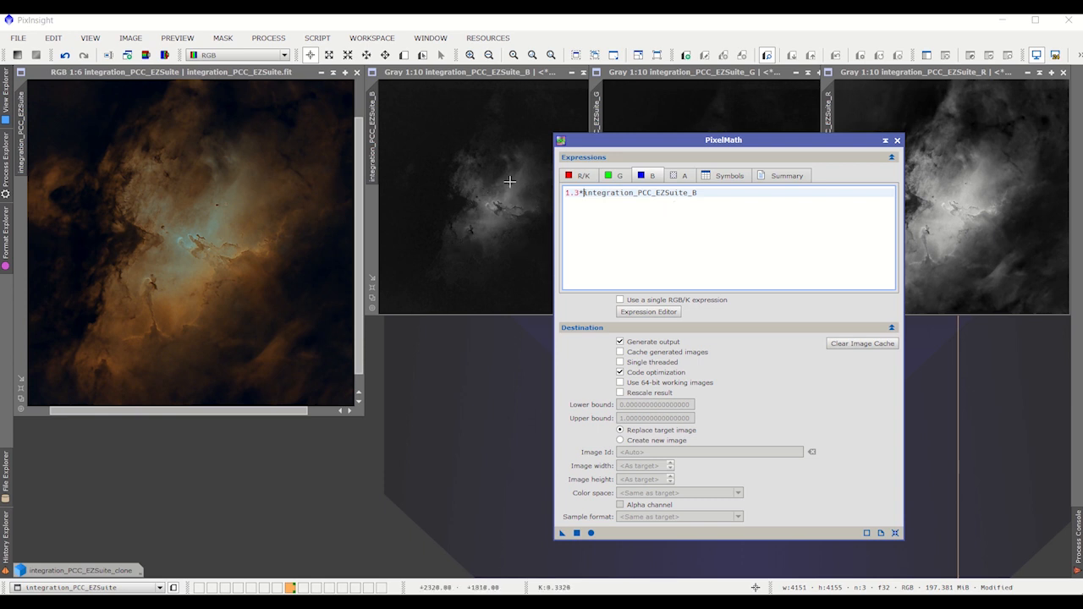
drag(563, 535, 234, 322)
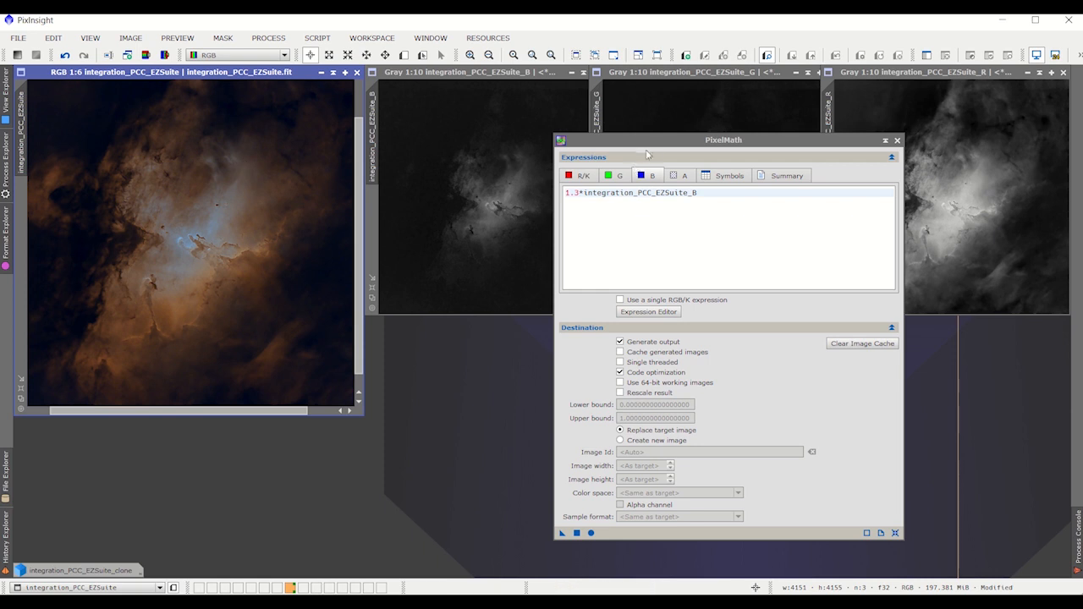
Set the subtracted blue channel's weight in the red expression to 0.8 and apply PixelMath to the color image
drag(654, 138, 630, 154)
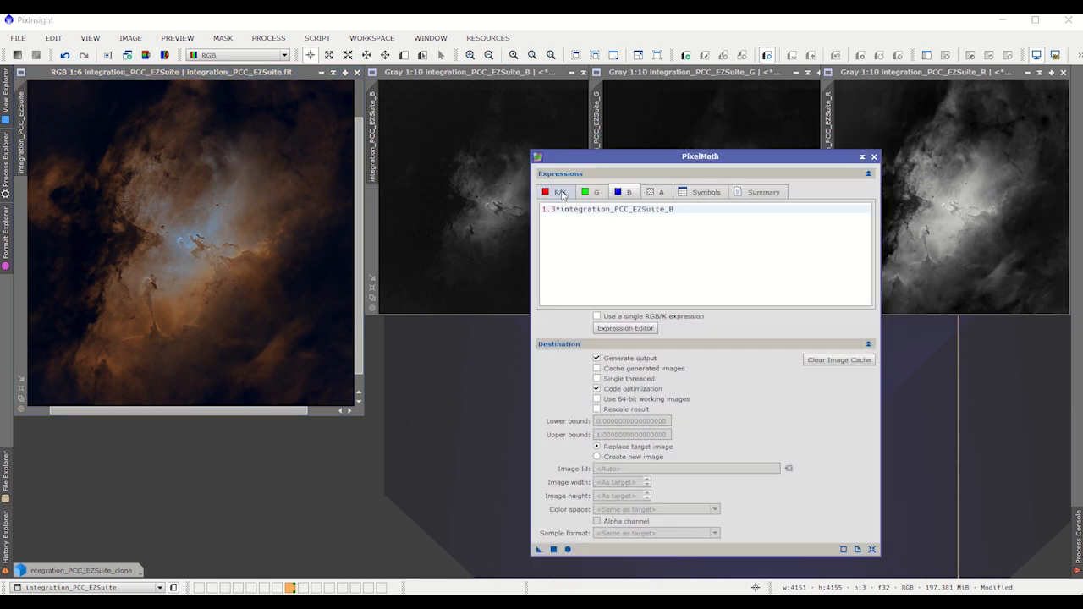
drag(632, 164, 701, 171)
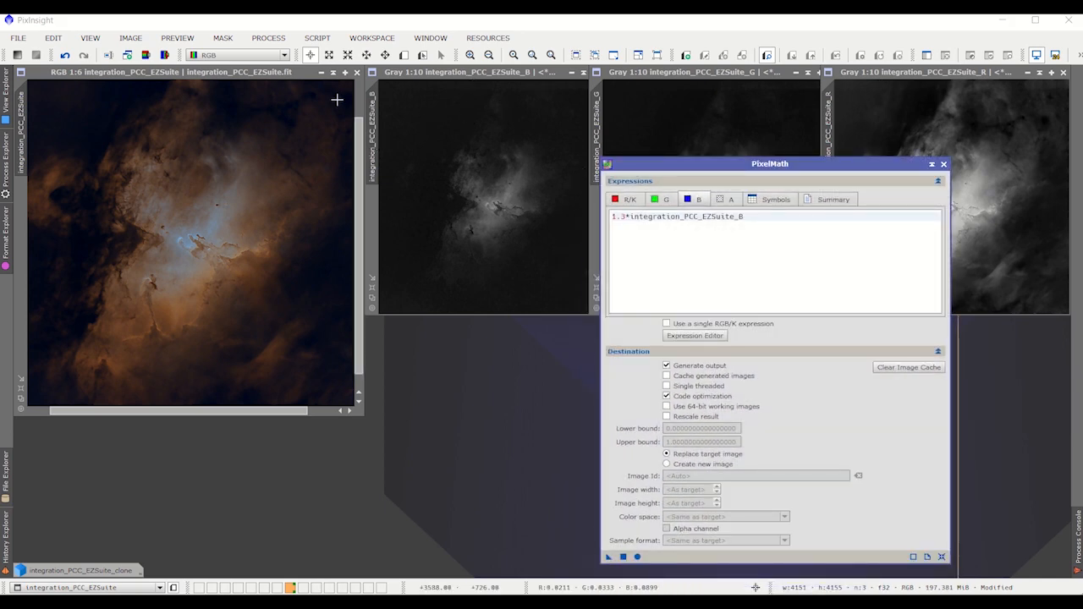
drag(743, 164, 603, 187)
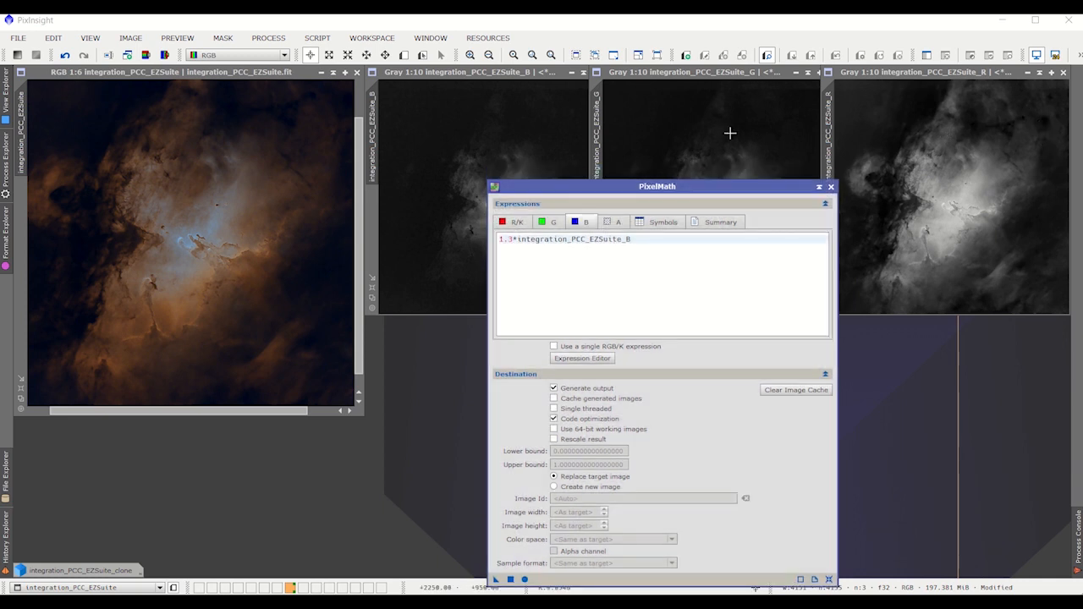
click(682, 77)
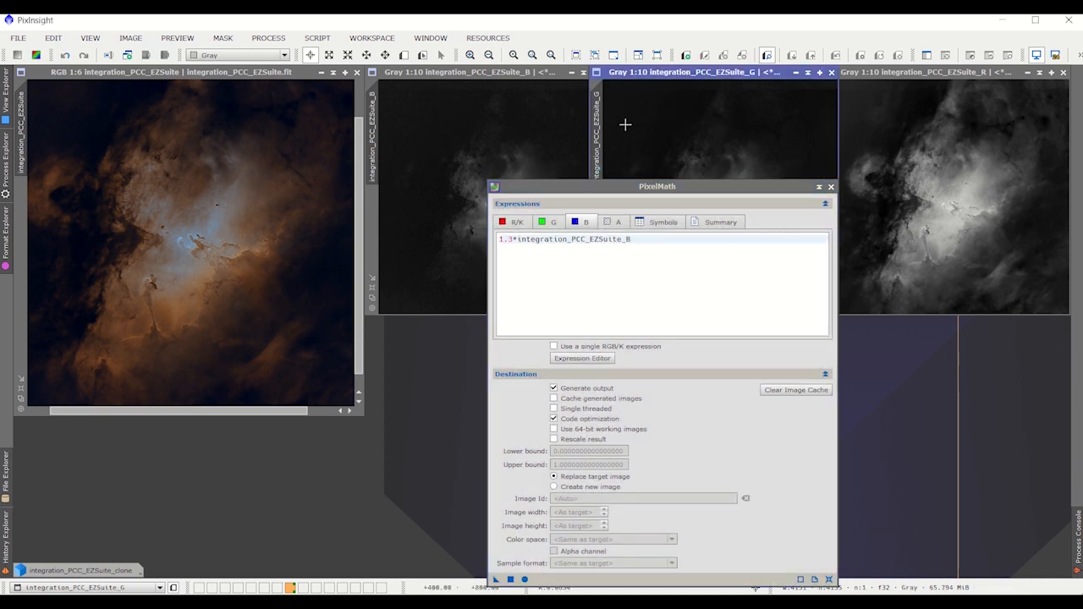
drag(665, 187, 636, 252)
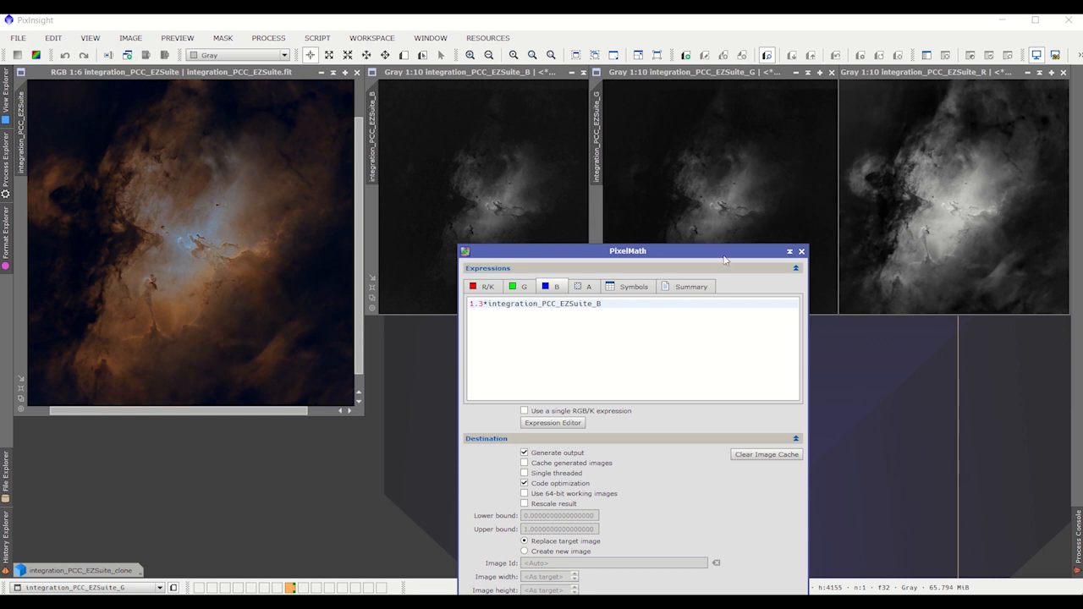
drag(724, 253, 809, 155)
click(578, 190)
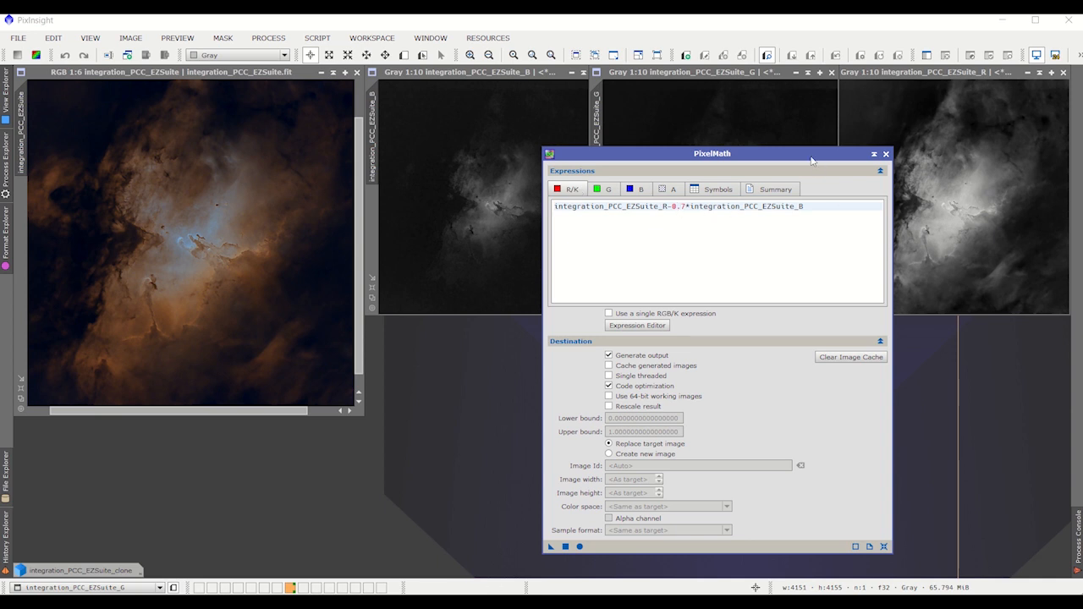
drag(811, 159, 825, 181)
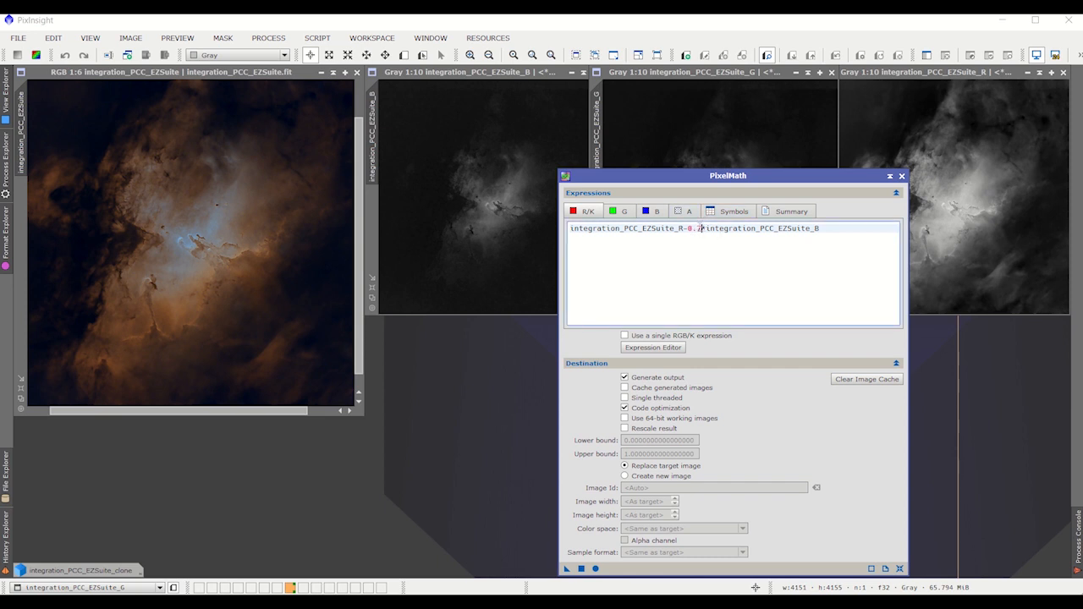
drag(701, 229, 696, 229)
text(8)
drag(567, 569, 216, 305)
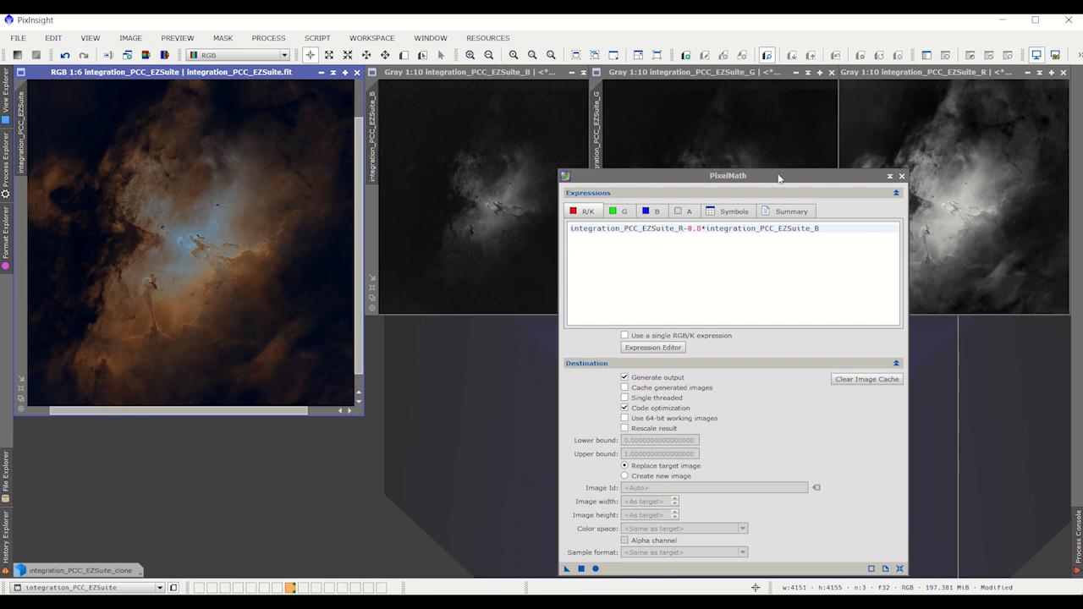
Set the red channel's weight in the green expression to 0.5 and reapply PixelMath to the color image
drag(778, 176, 685, 319)
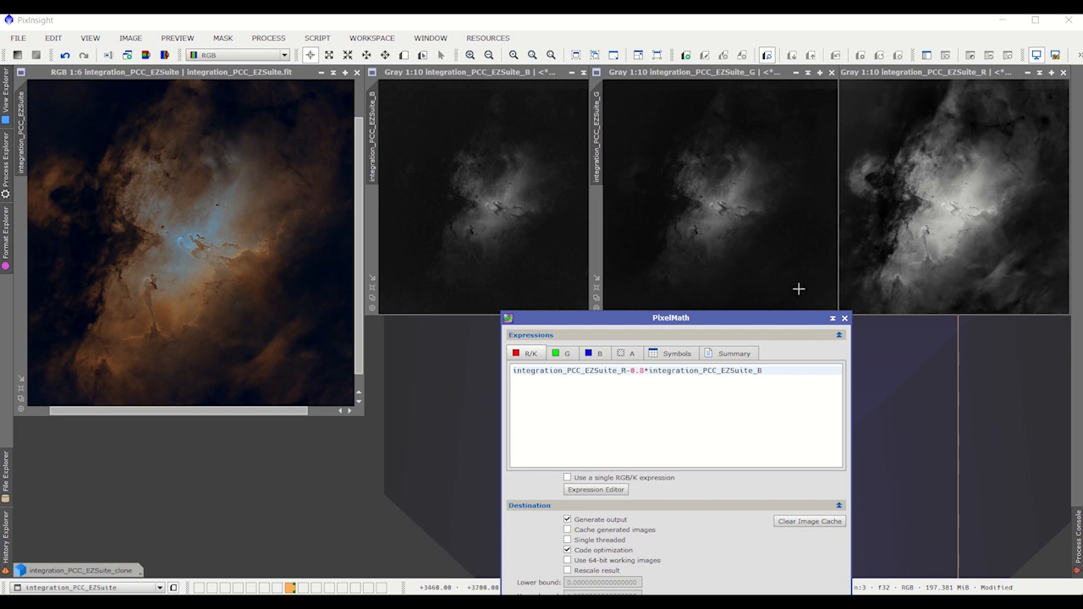
drag(770, 323, 788, 149)
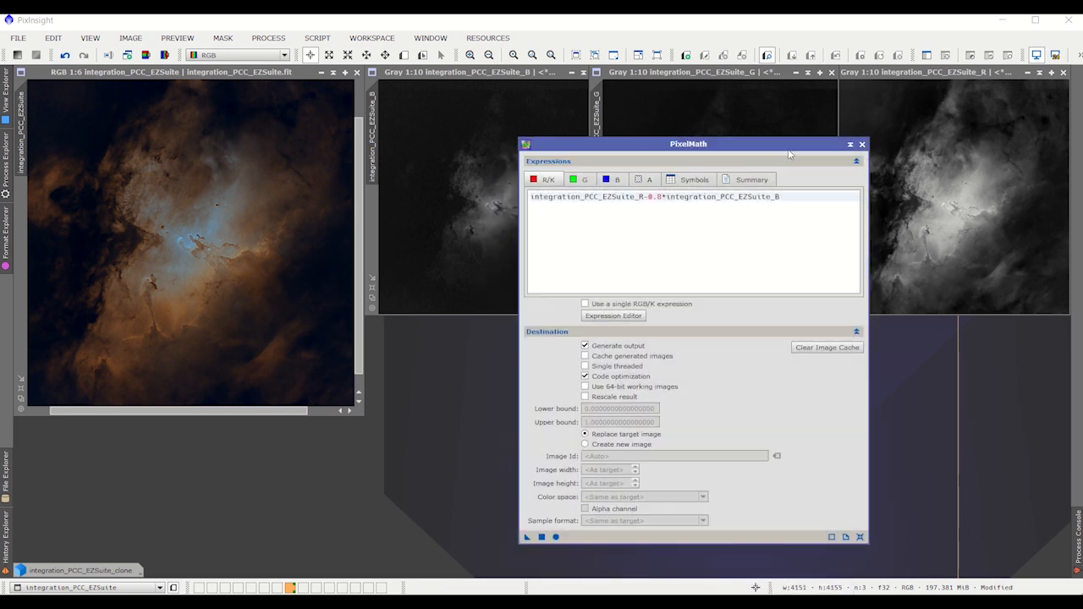
click(588, 180)
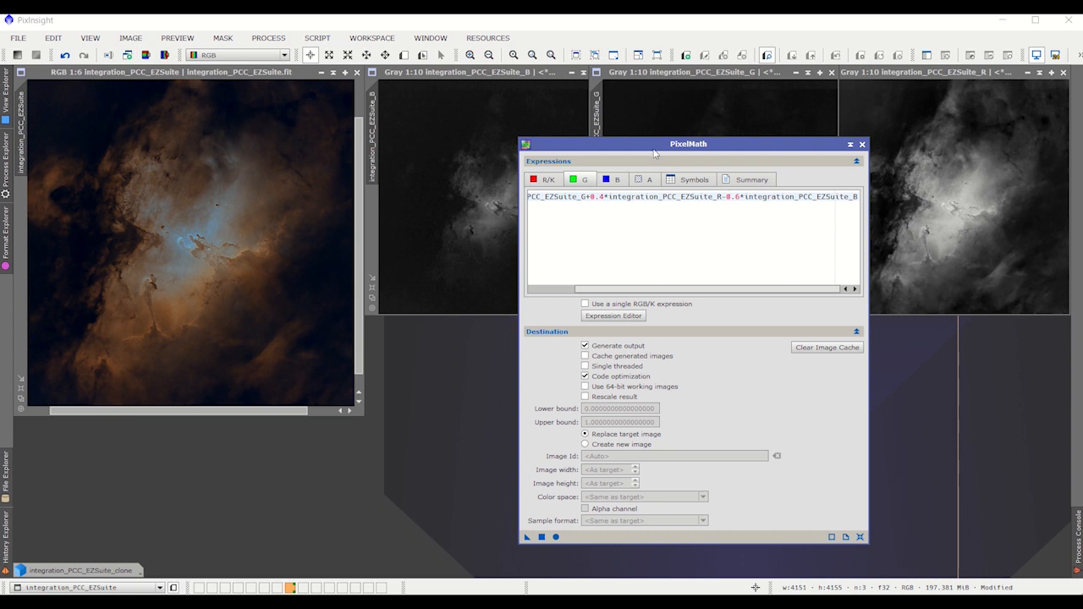
drag(657, 146, 712, 233)
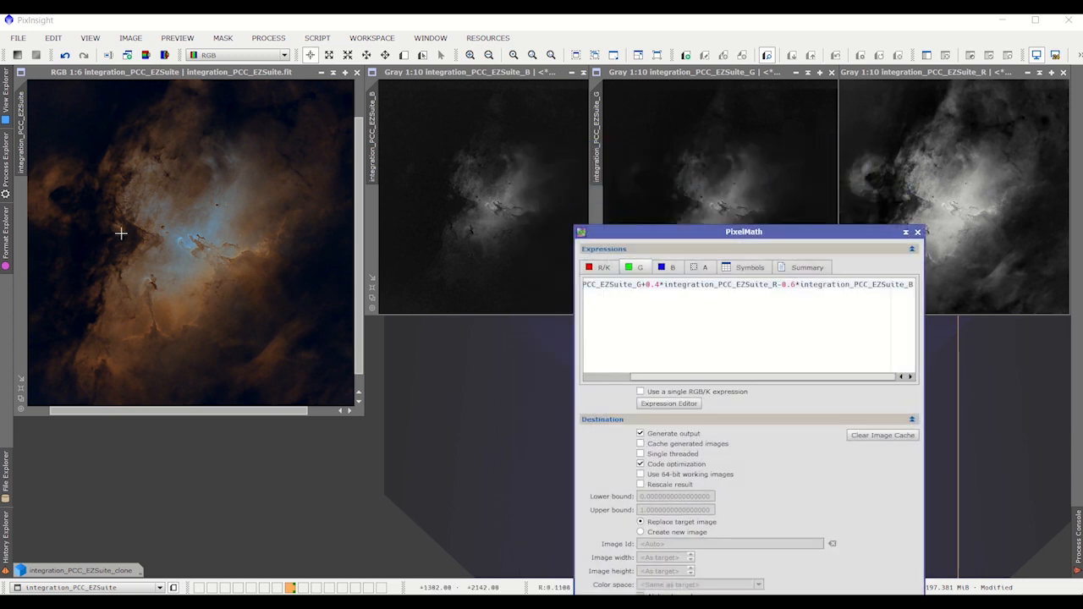
drag(691, 228, 701, 203)
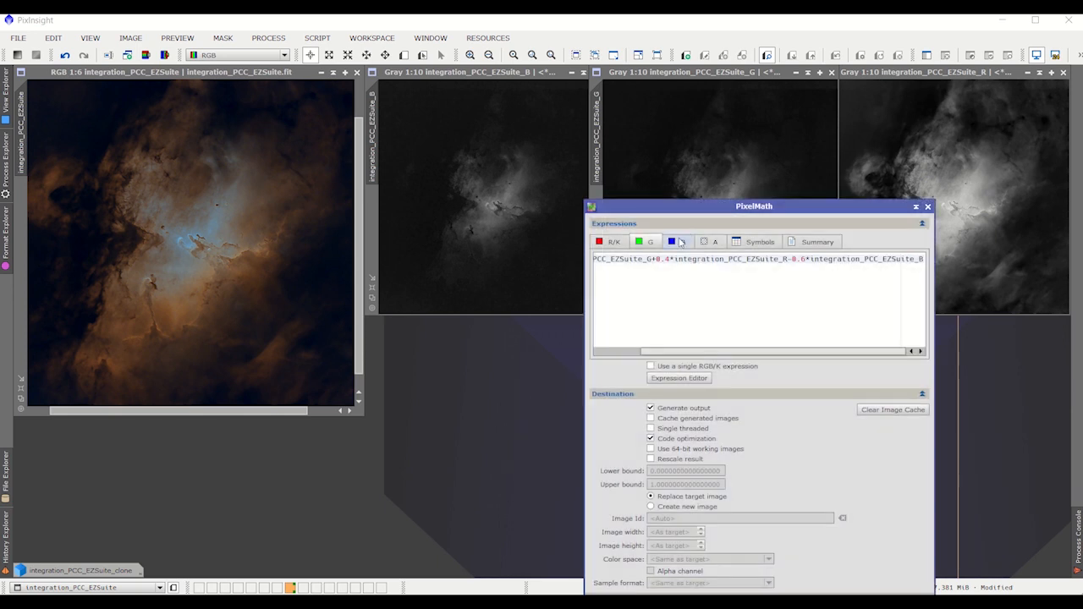
triple_click(670, 258)
click(668, 259)
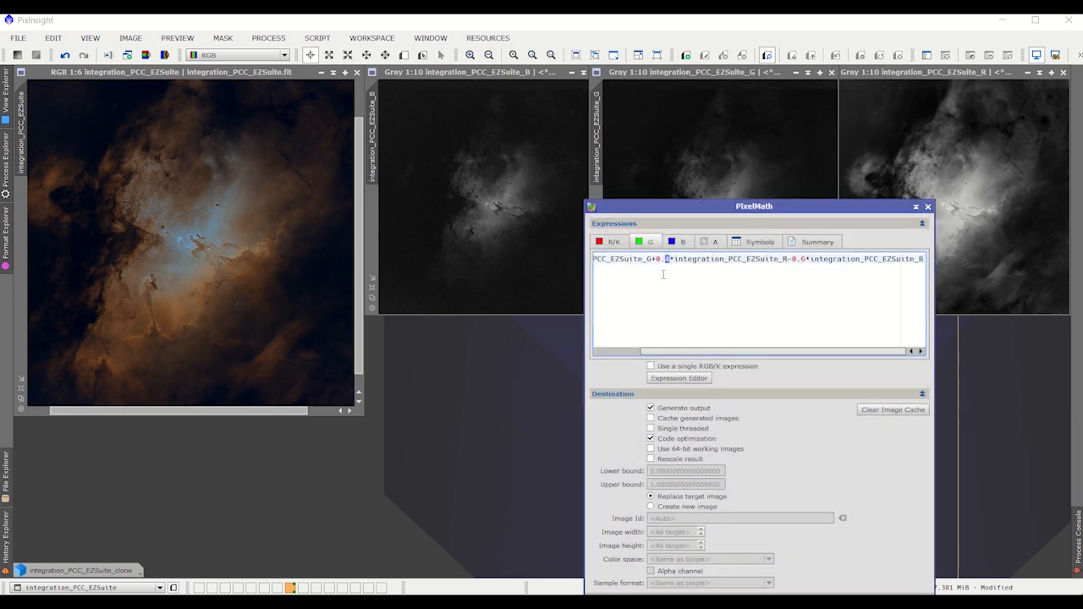
drag(744, 206, 766, 149)
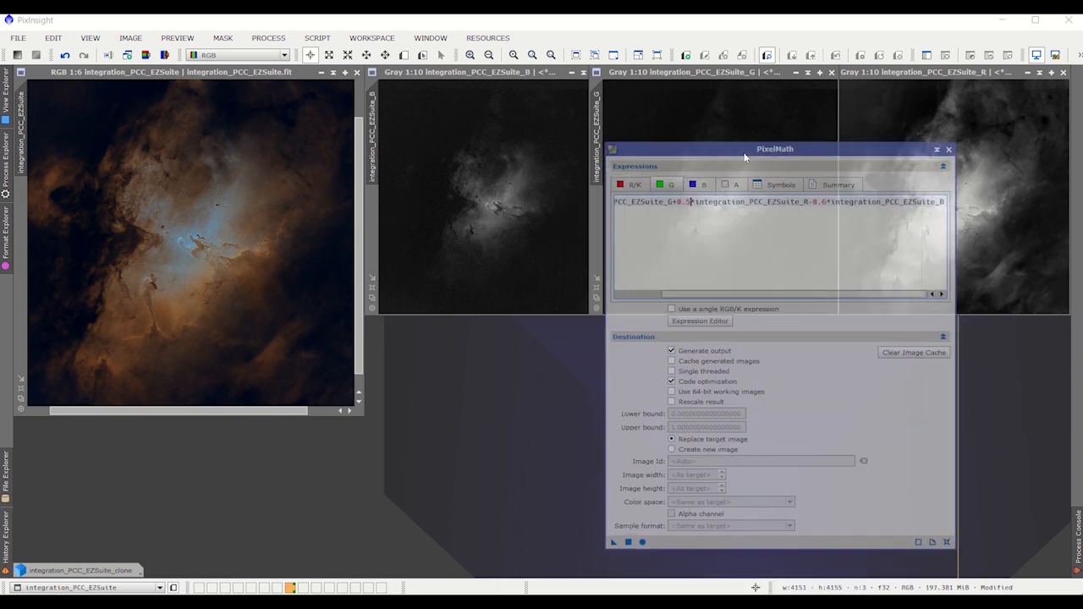
drag(614, 544, 338, 308)
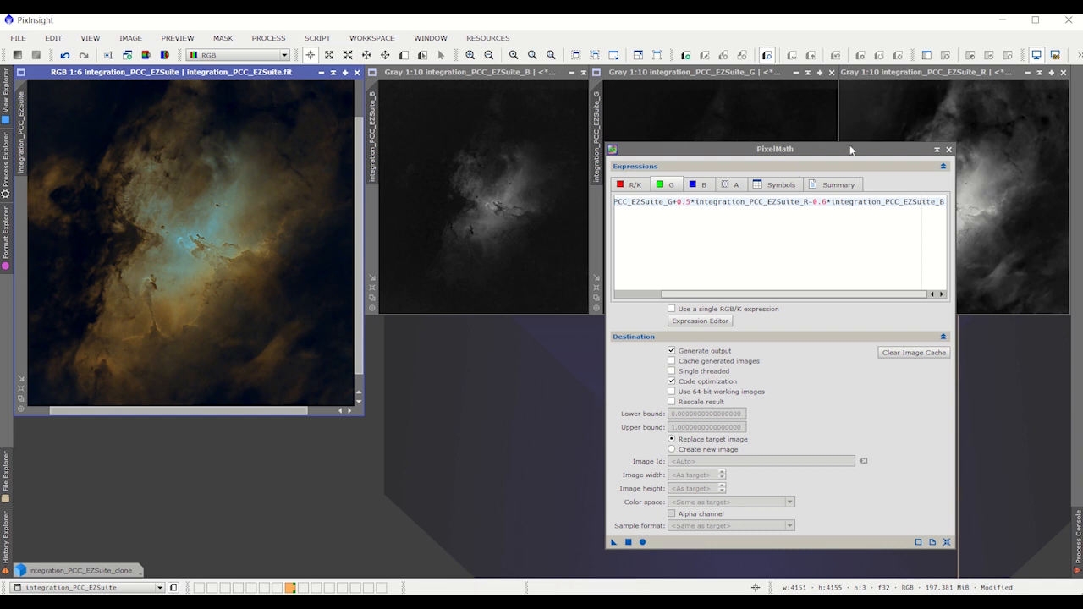
Change the blue expression to 1.4*integration_PCC_EZSuite_B, apply PixelMath to the color image and collapse the PixelMath window
mouse_move(850, 150)
mouse_down()
mouse_move(833, 176)
mouse_move(837, 157)
mouse_up()
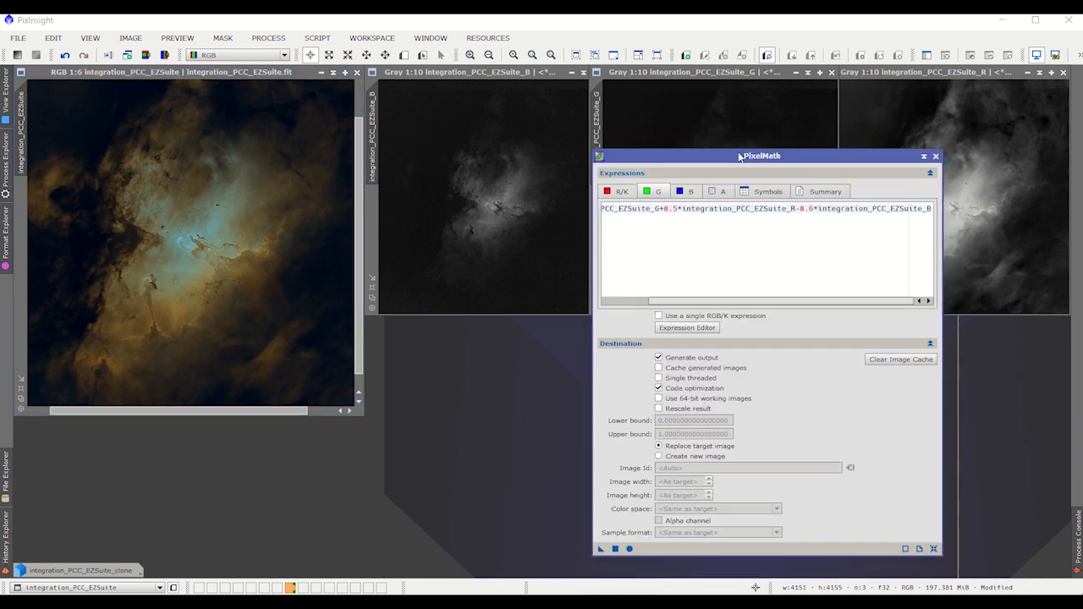
drag(739, 156, 753, 217)
click(715, 251)
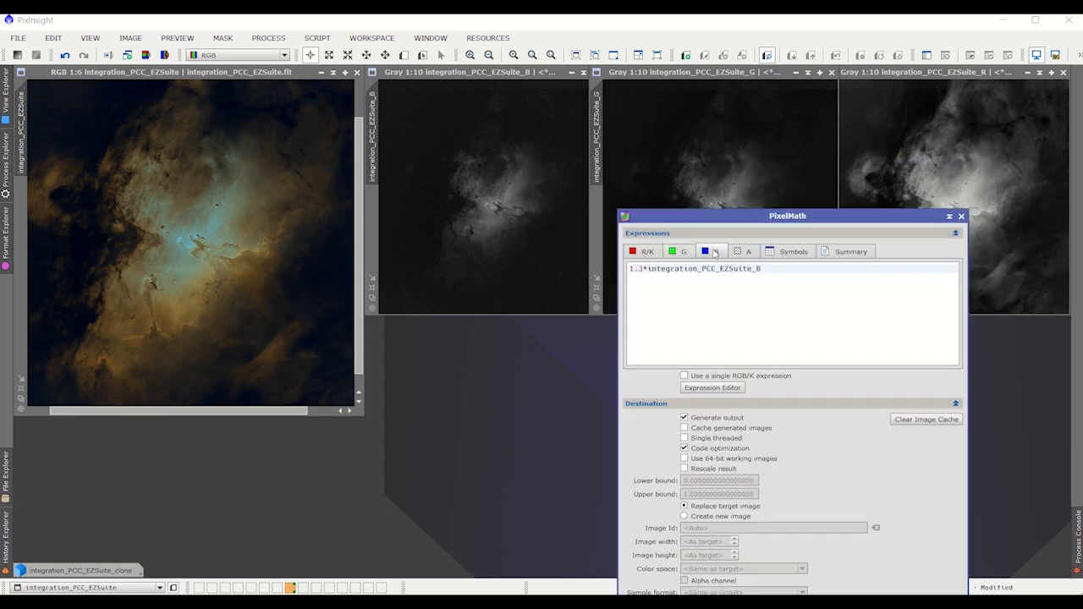
drag(737, 169, 737, 169)
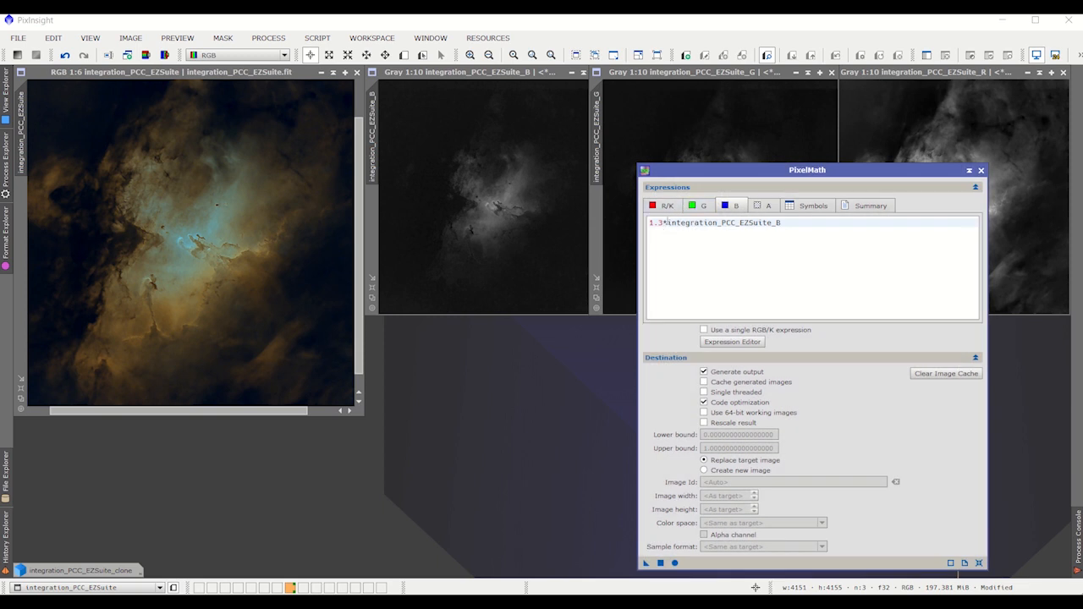
click(661, 223)
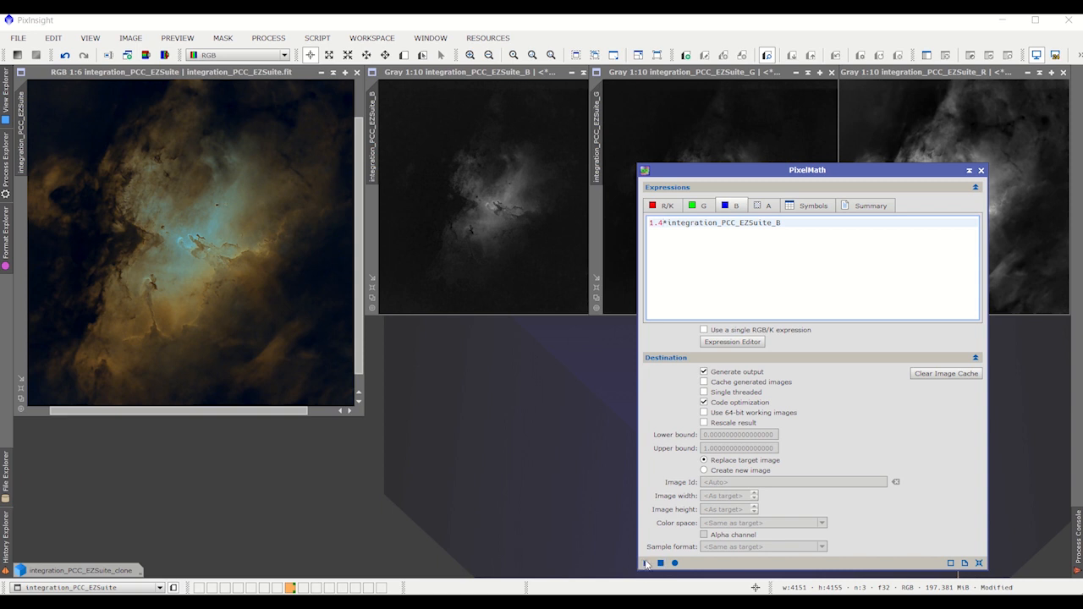
drag(646, 563, 196, 265)
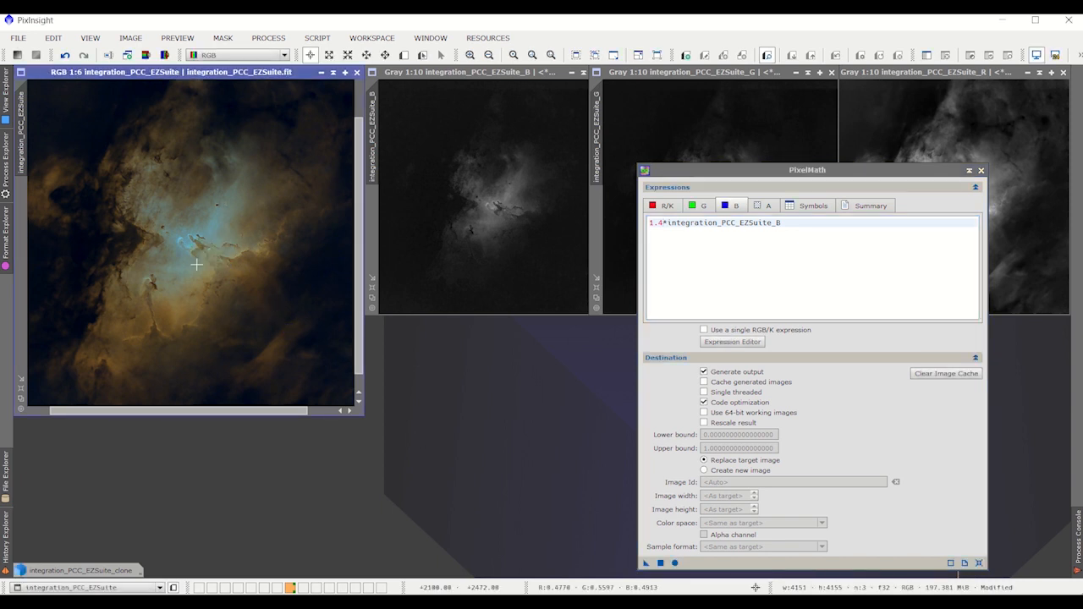
drag(900, 176, 855, 189)
click(924, 183)
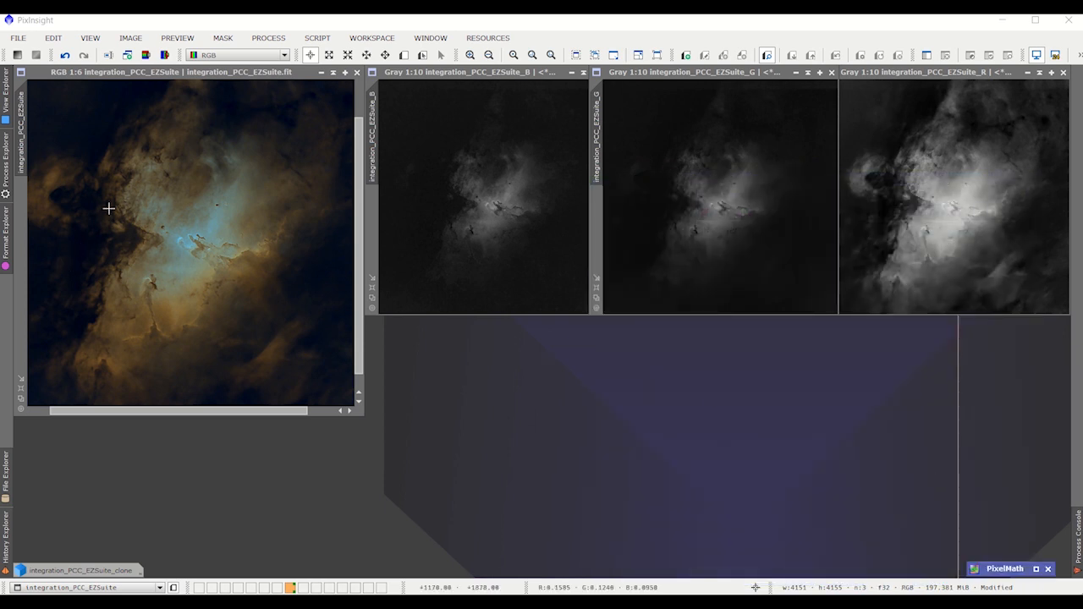
Restore the iconized clone to compare the original colors with the adjusted image, and iconize it again
double_click(127, 572)
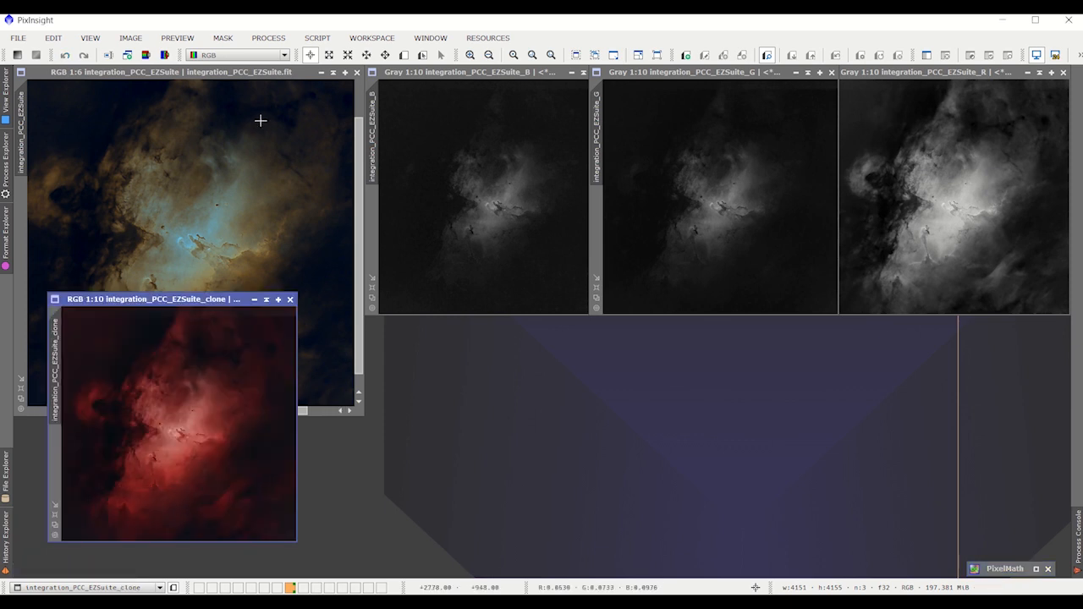
click(254, 299)
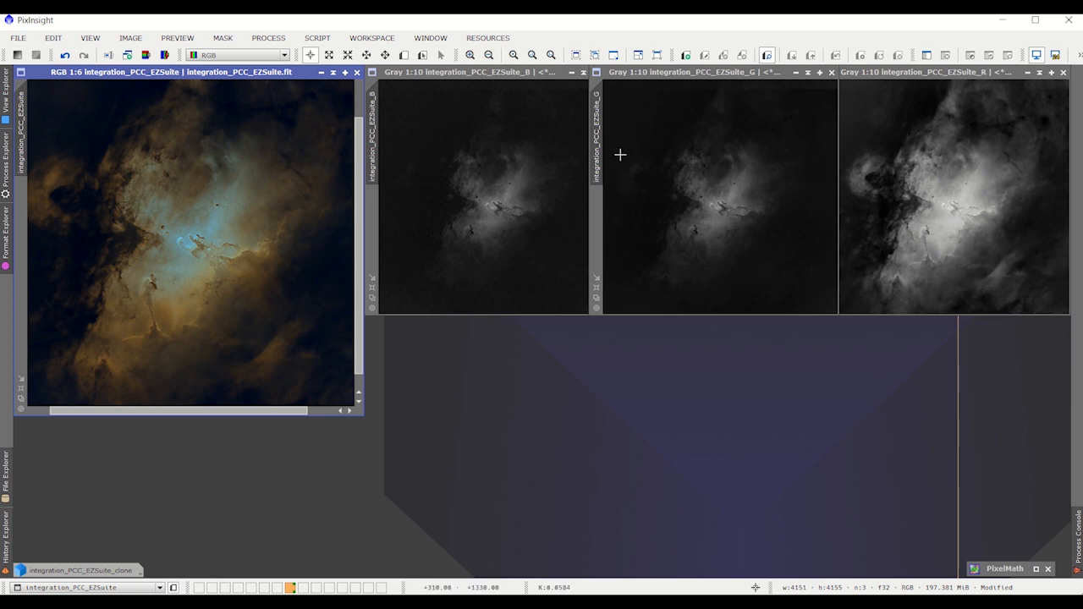
click(623, 225)
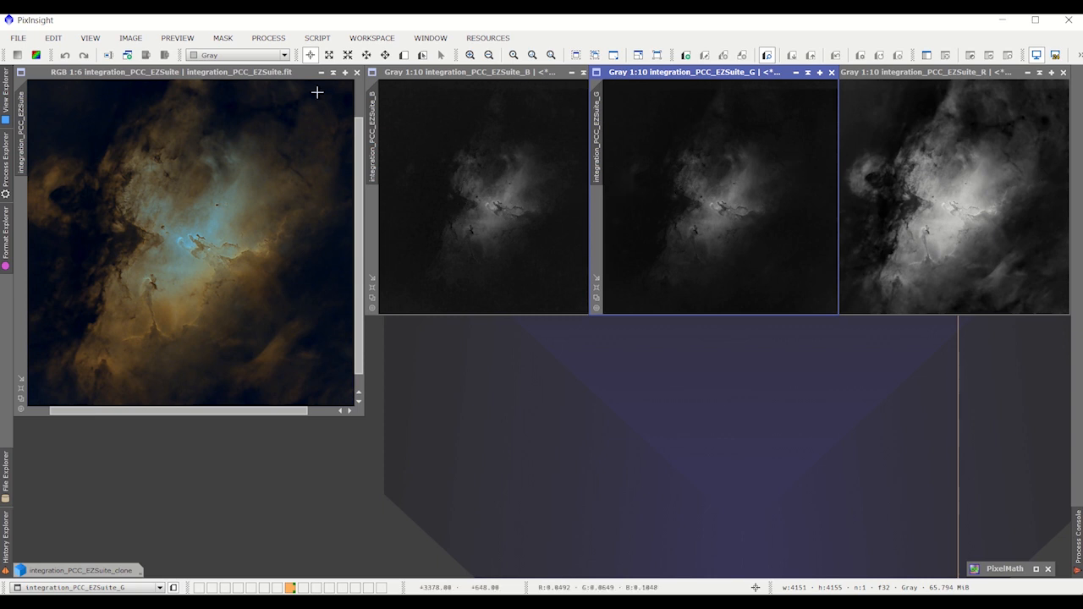
Extract the R, G and B channels of the adjusted color image as separate grayscale images
click(148, 71)
click(164, 55)
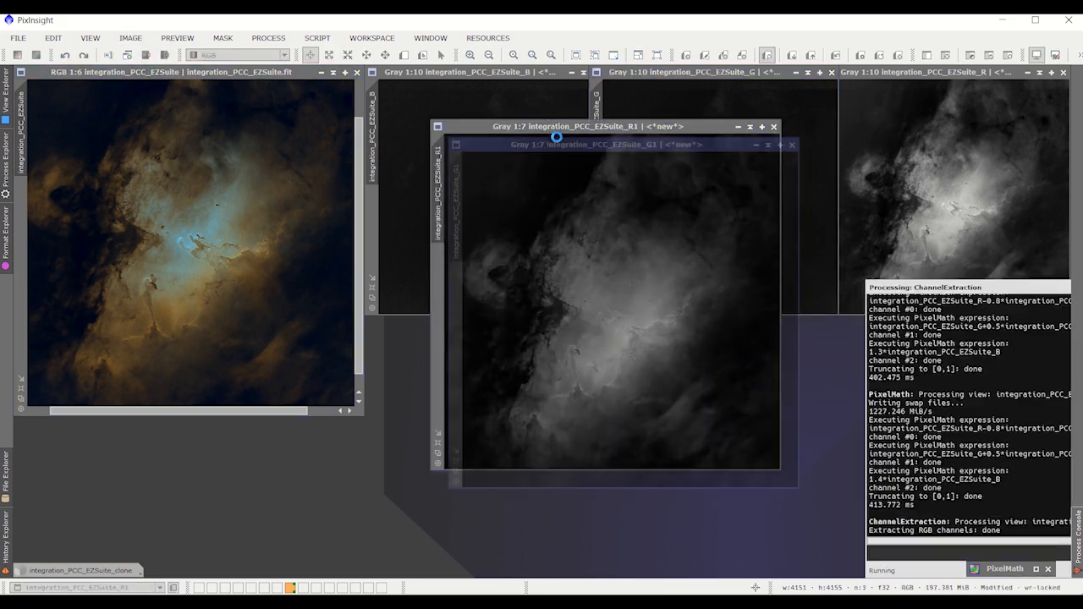
click(1051, 288)
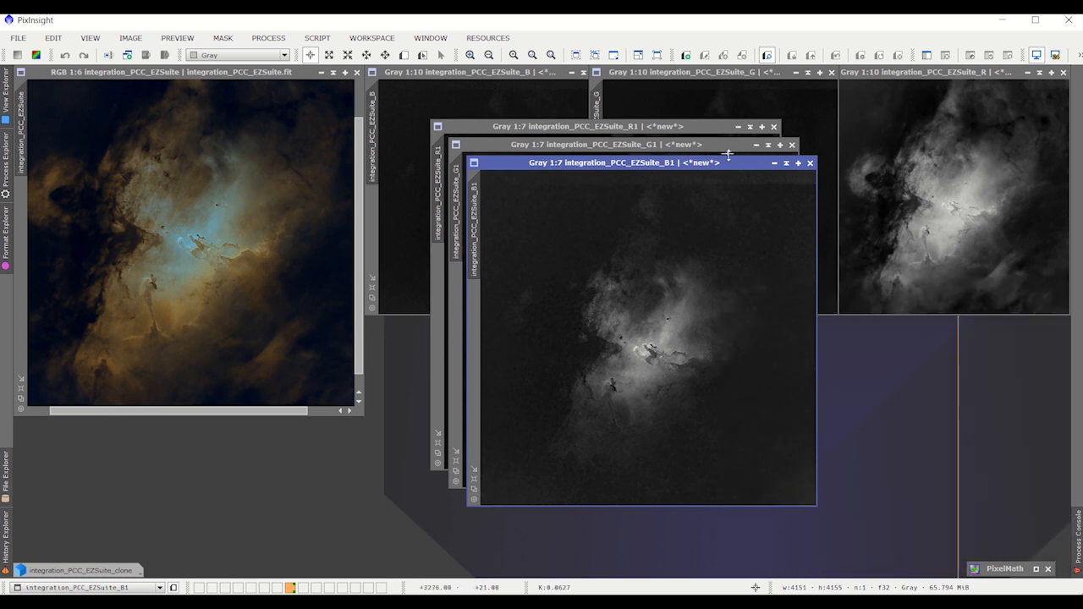
Iconize the newly extracted green and red channel images and place their icons in the empty workspace area
drag(729, 166, 477, 174)
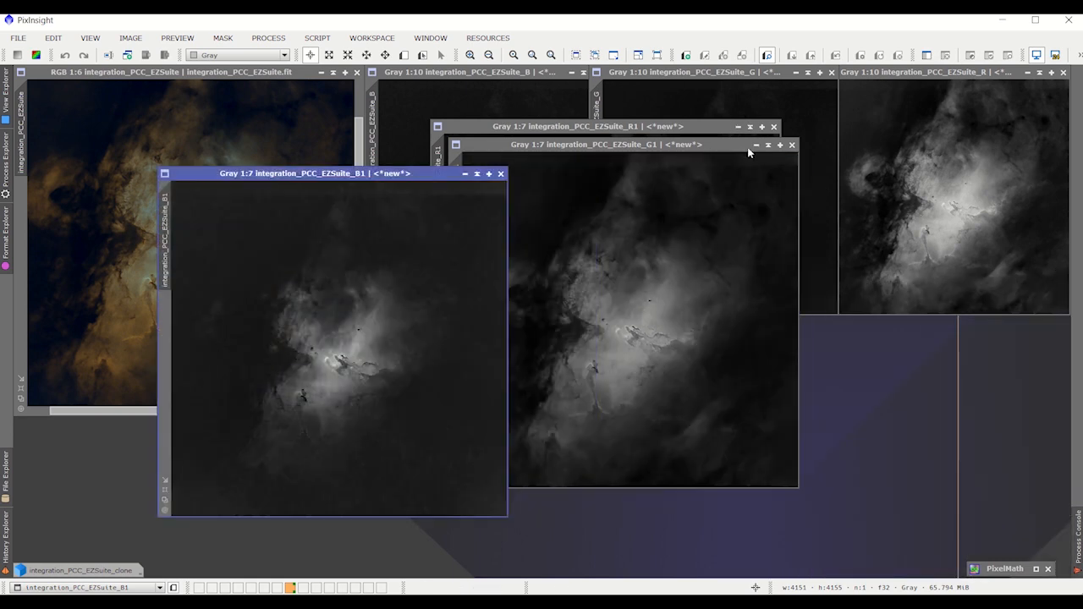
click(755, 144)
click(738, 126)
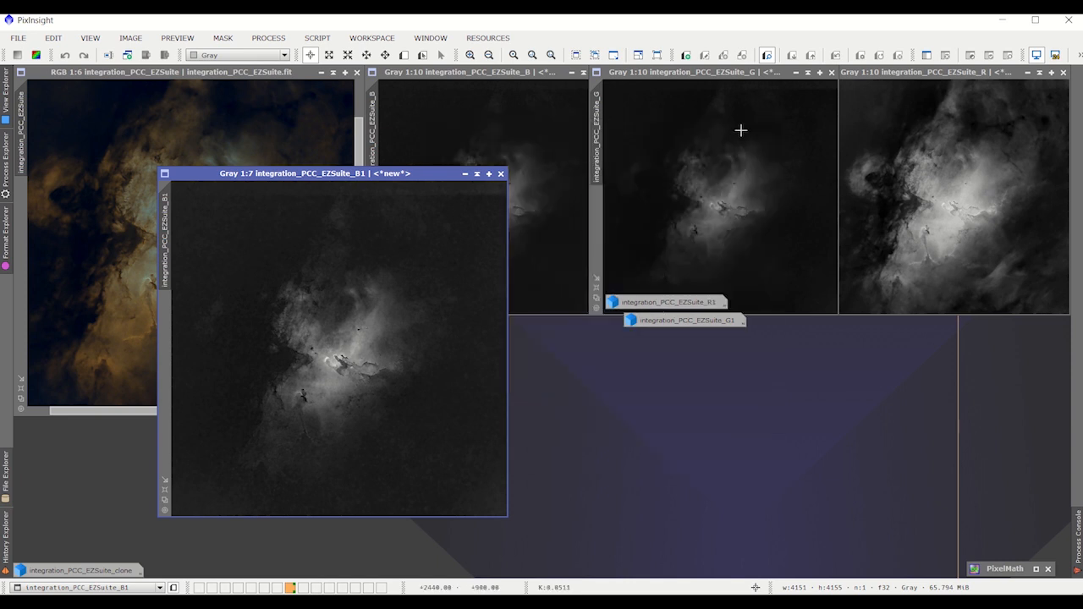
click(673, 325)
drag(682, 323, 702, 503)
click(669, 302)
drag(668, 302, 739, 498)
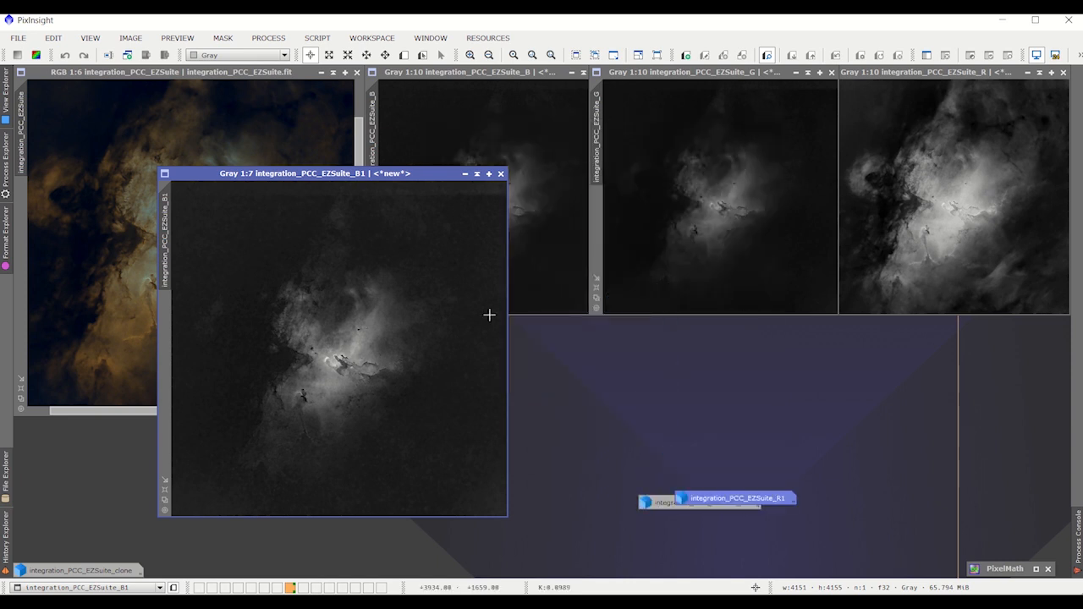
Examine the extracted blue channel image against PixelMath's blue expression, and iconize it in the empty workspace area
drag(376, 169, 252, 97)
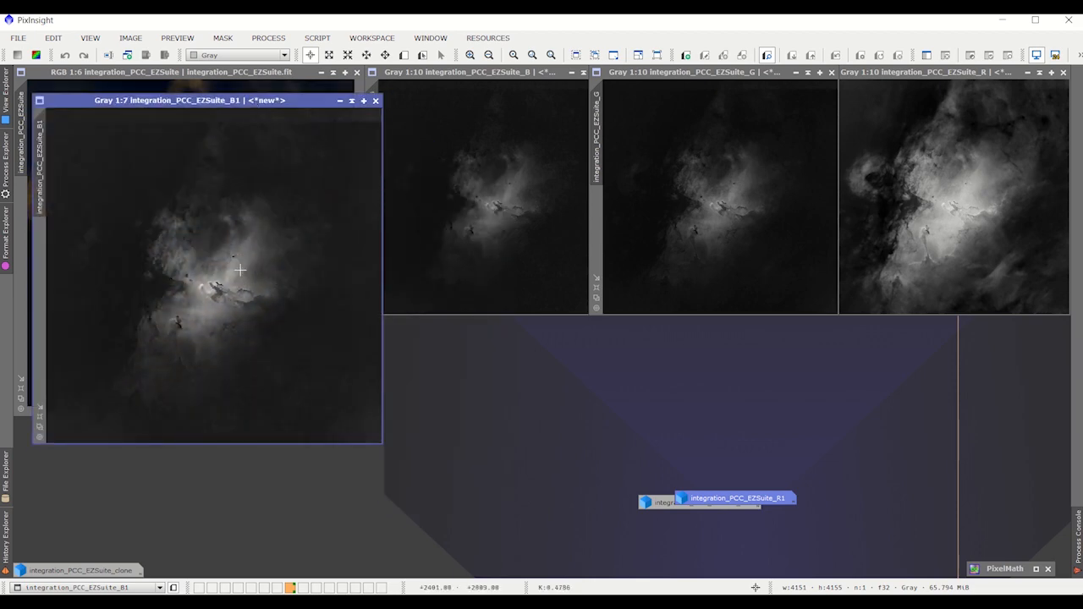
click(1016, 571)
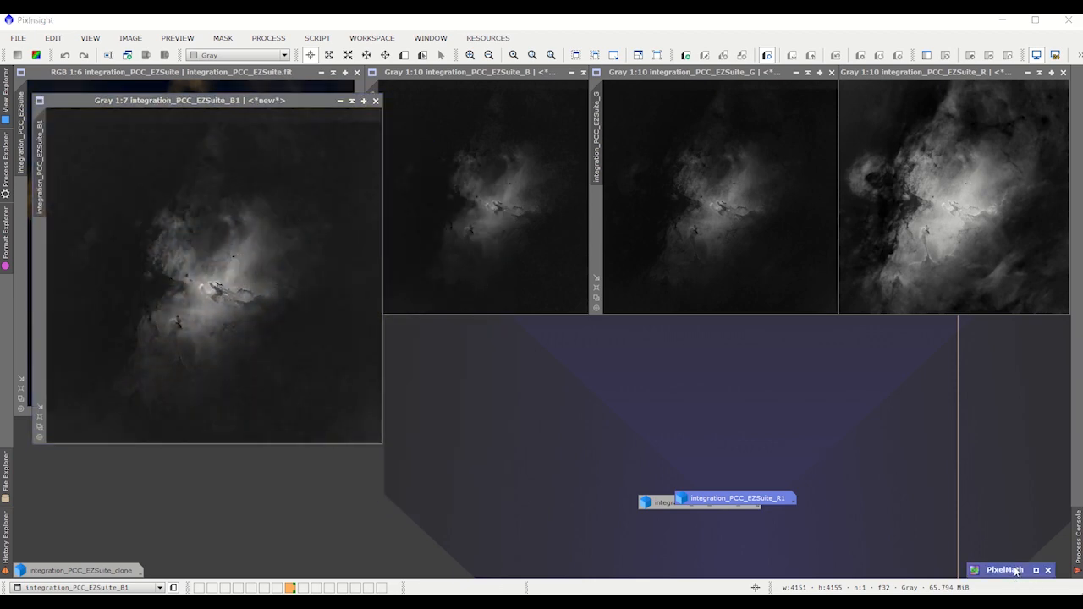
double_click(1016, 570)
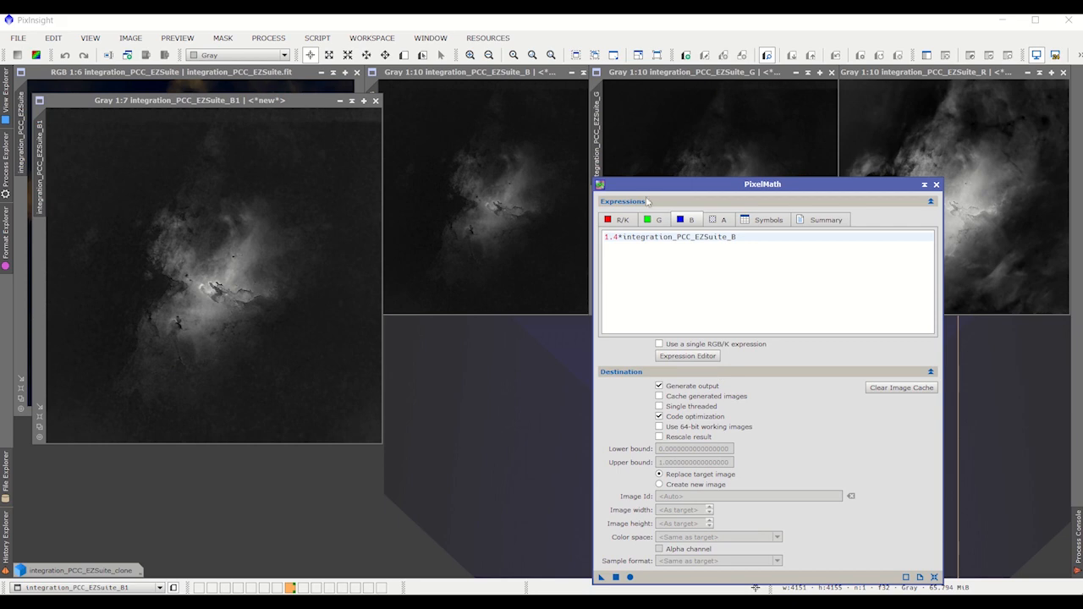
click(924, 183)
click(295, 181)
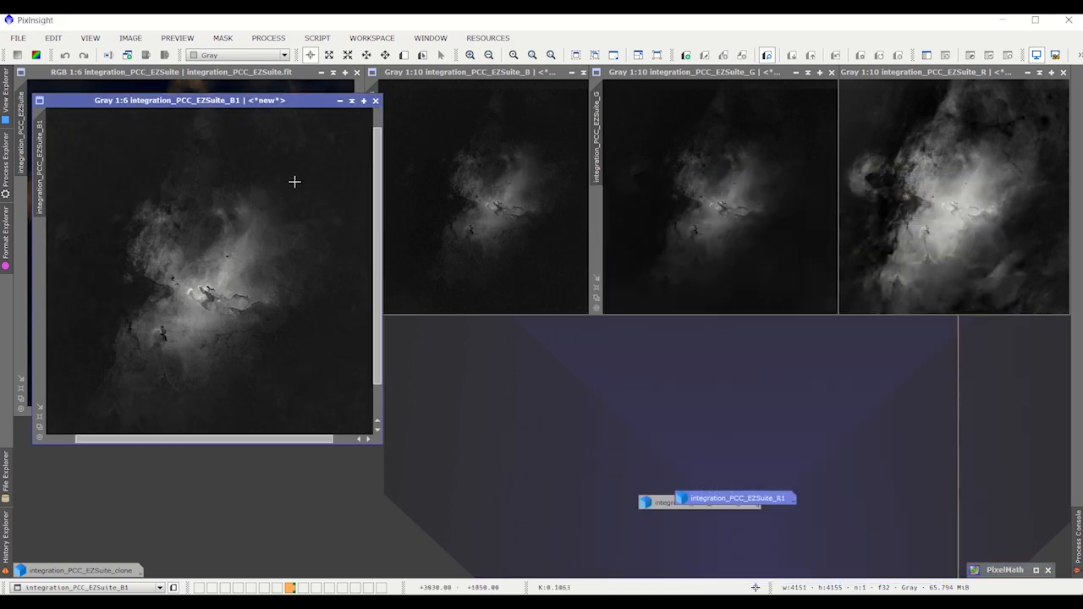
drag(288, 106, 509, 188)
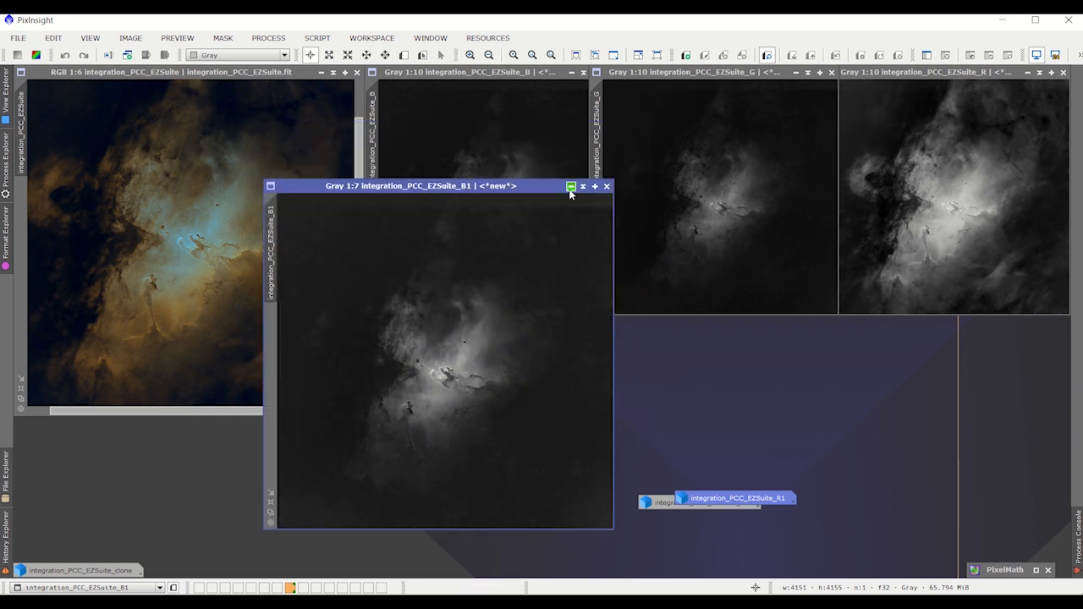
click(570, 186)
drag(510, 364, 527, 540)
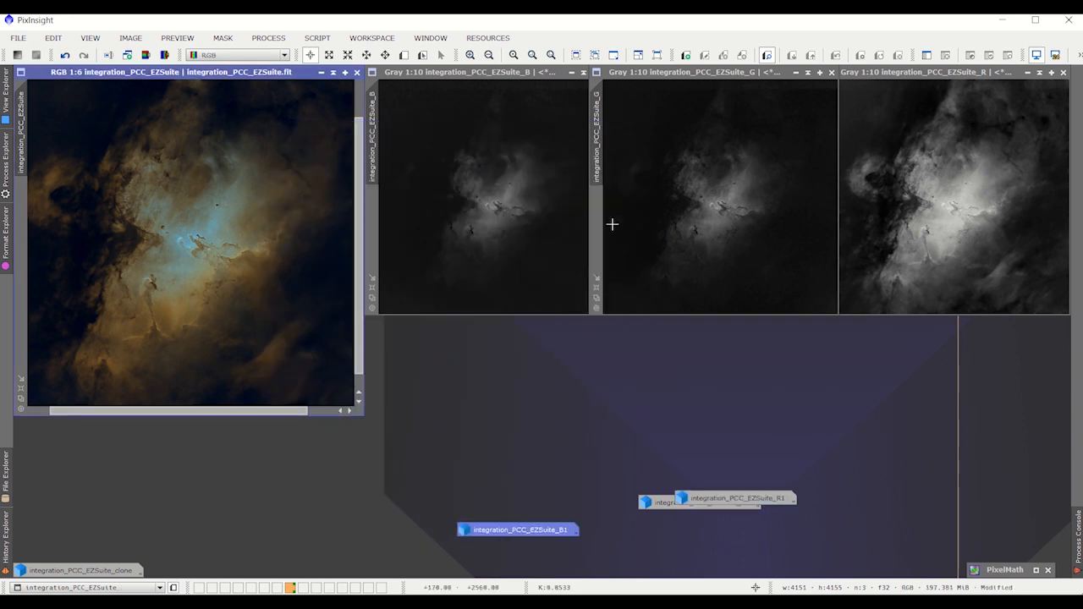
Open the extracted green channel image to compare it with the color image, and iconize it near the blue one
drag(736, 498, 863, 448)
double_click(700, 514)
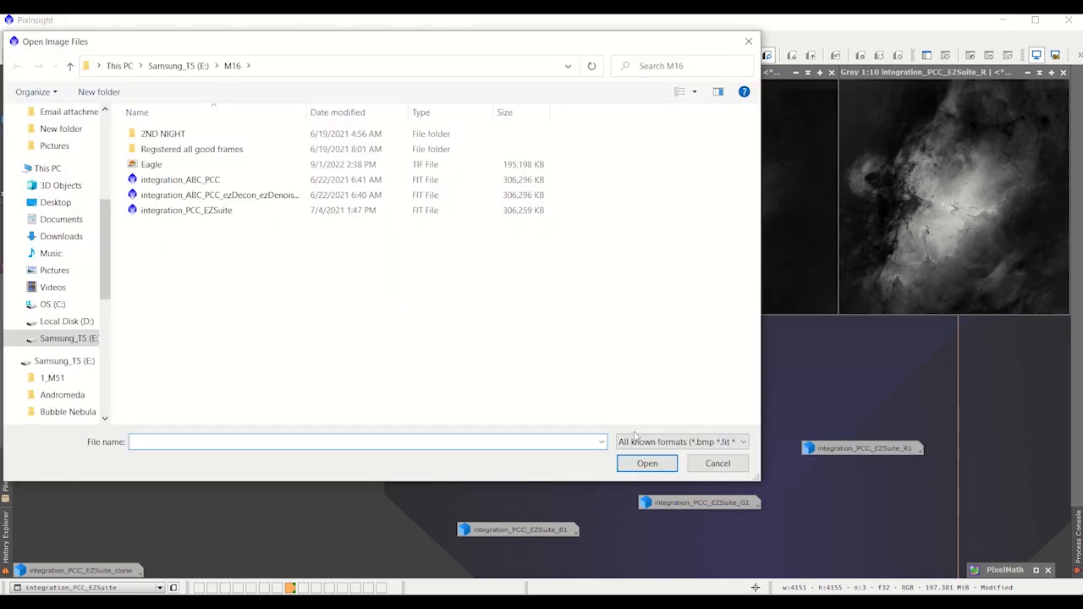
click(748, 41)
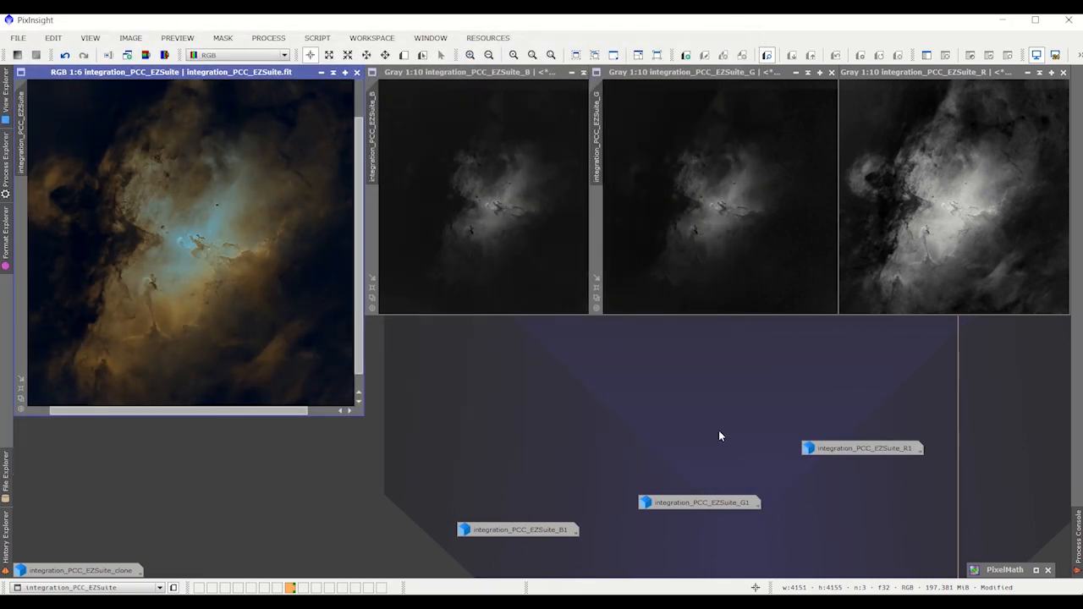
double_click(709, 502)
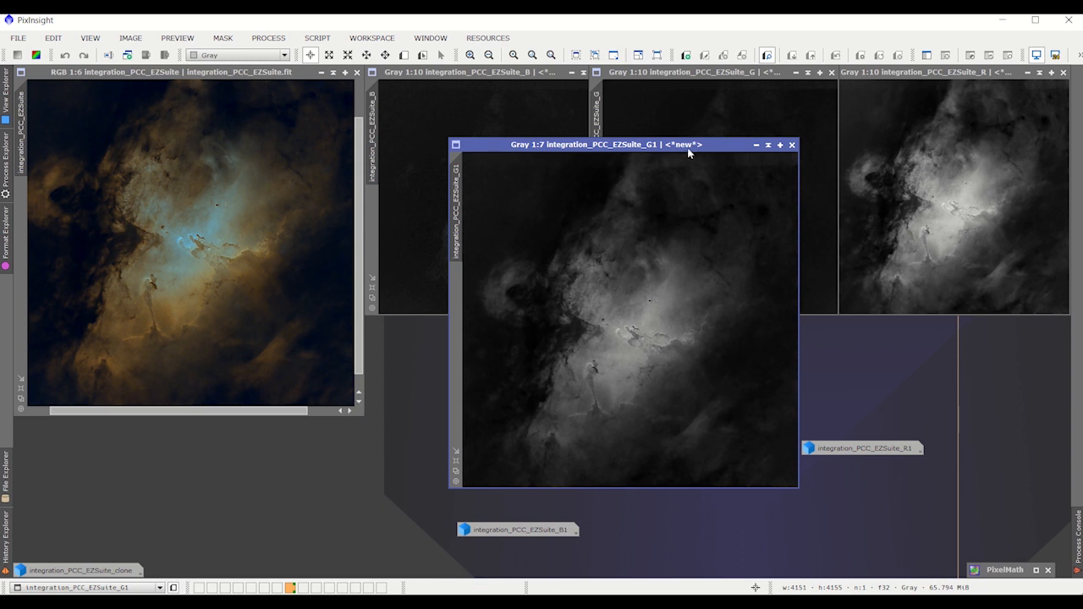
drag(688, 151, 437, 160)
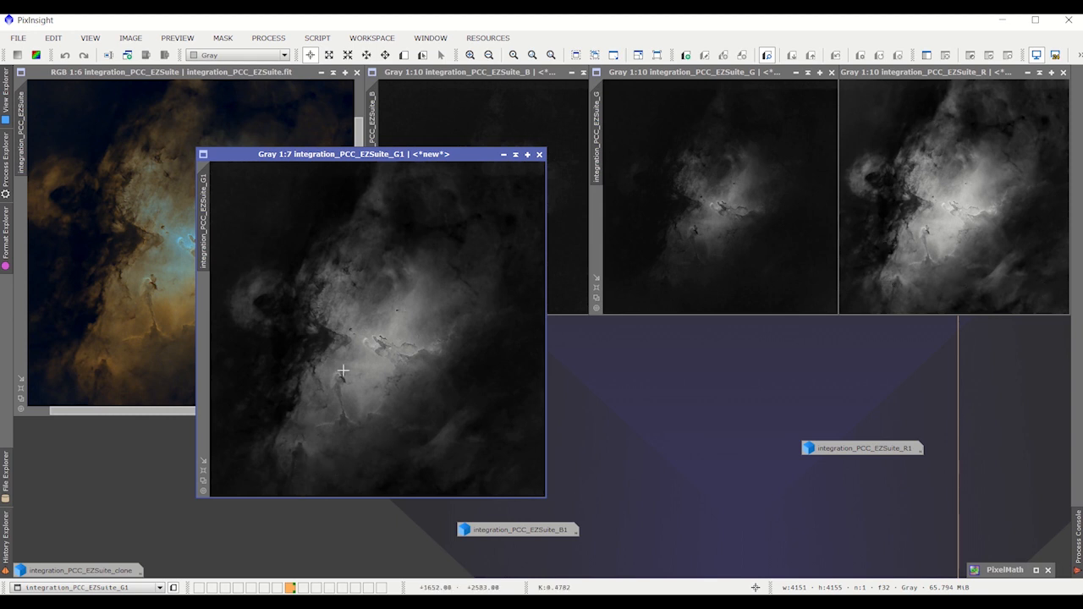
drag(313, 155, 473, 156)
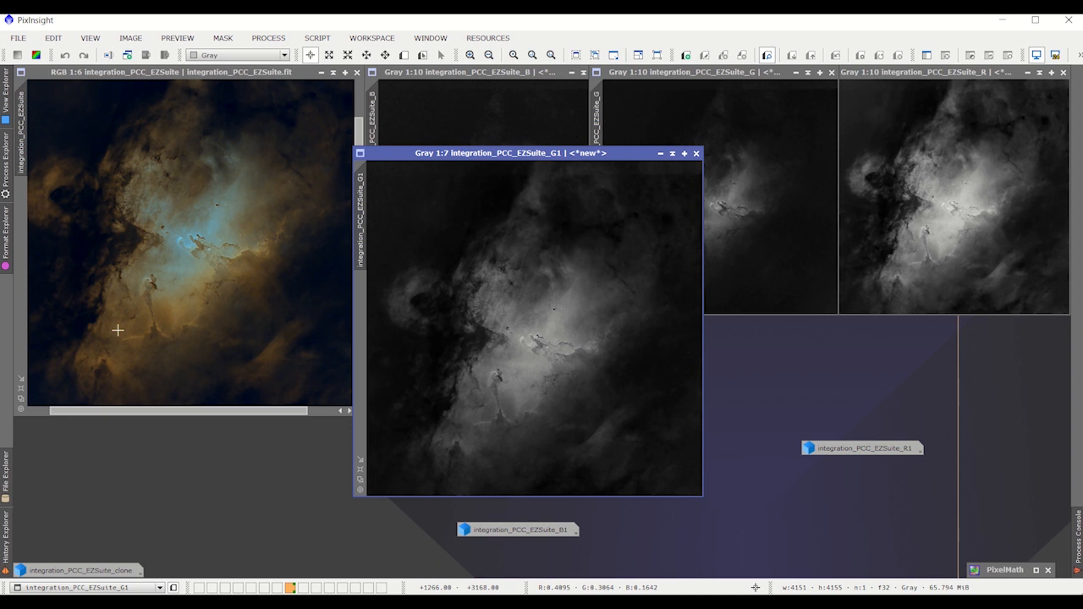
click(660, 154)
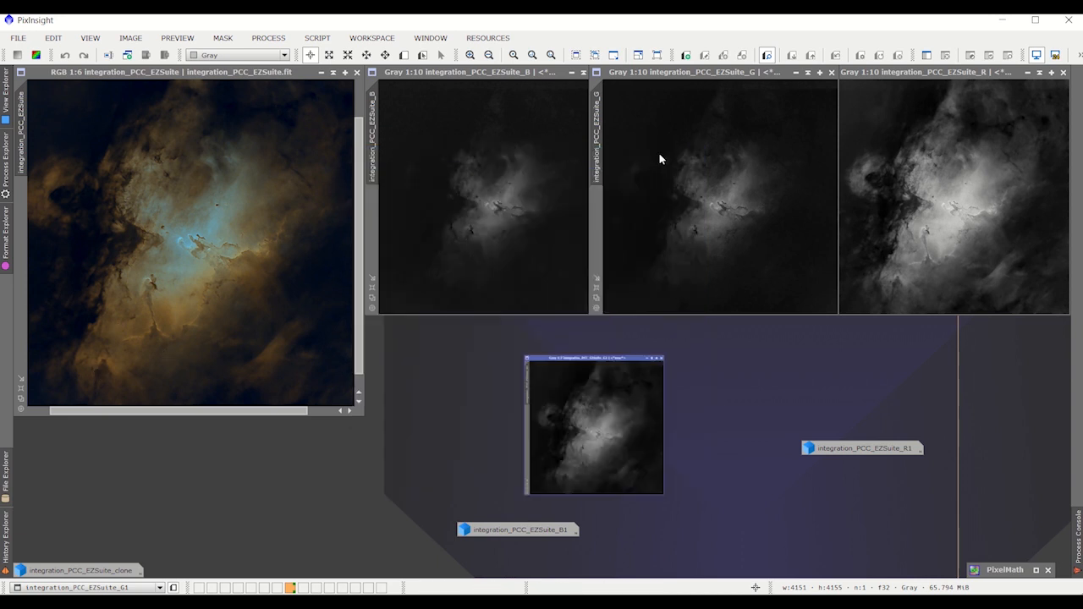
click(680, 505)
drag(679, 506, 443, 500)
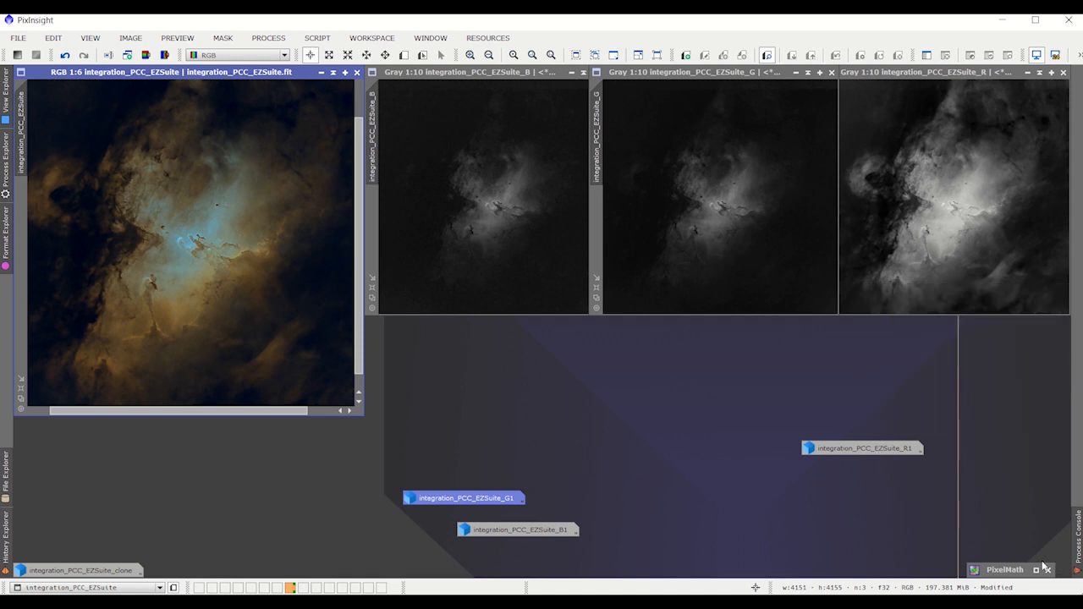
Review PixelMath's red expression and the extracted red channel image
double_click(1007, 571)
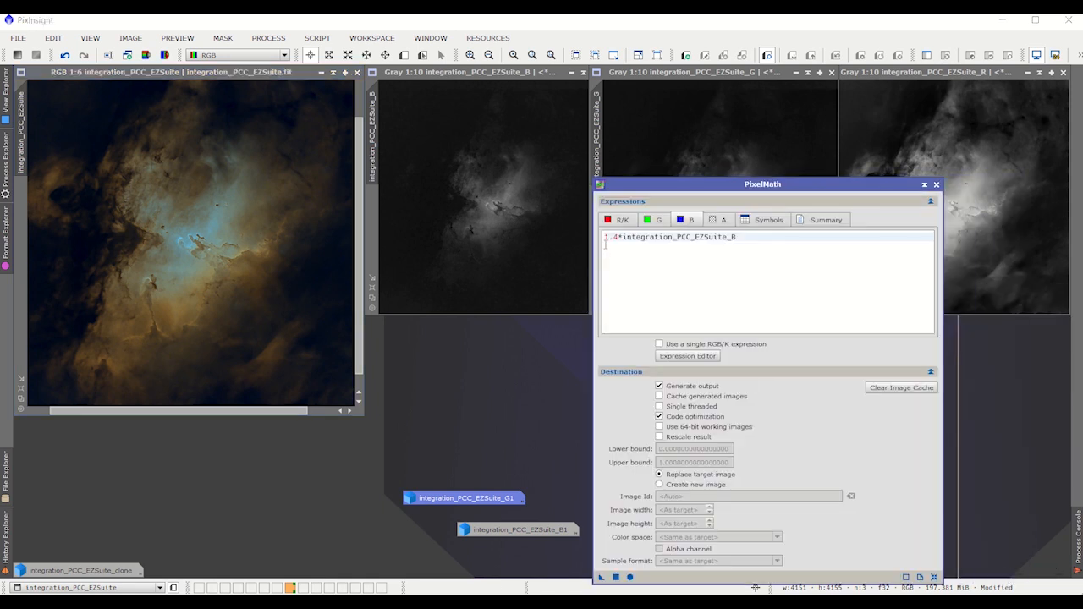
click(619, 219)
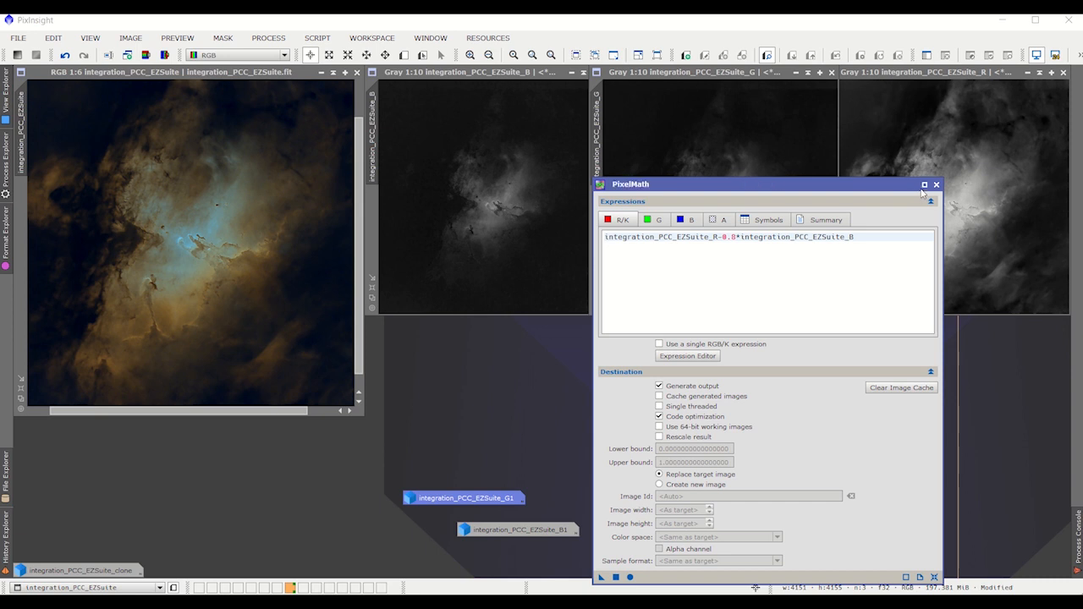
click(924, 185)
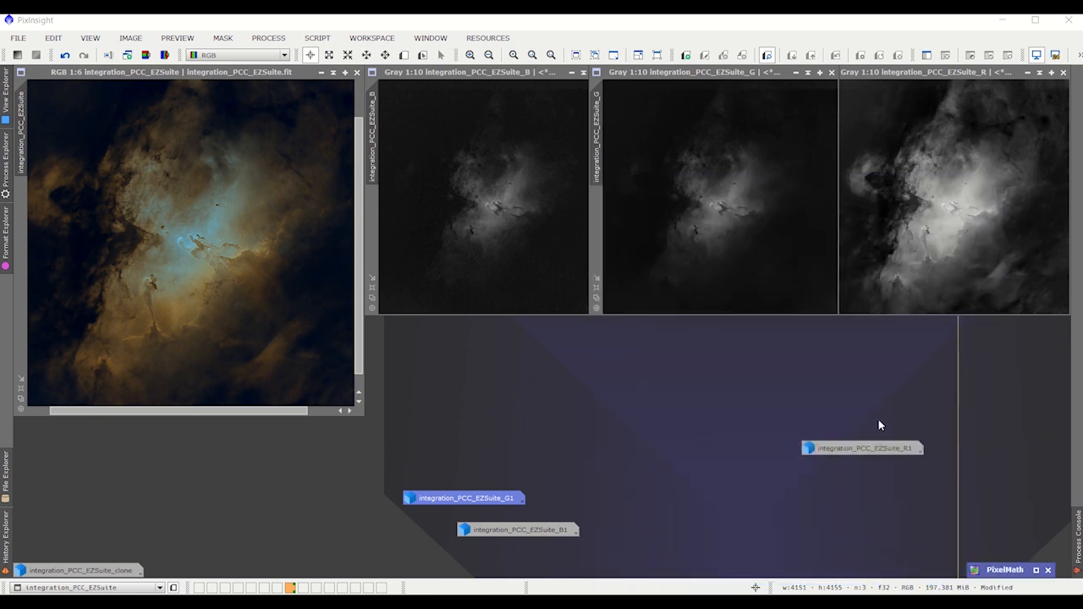
double_click(876, 450)
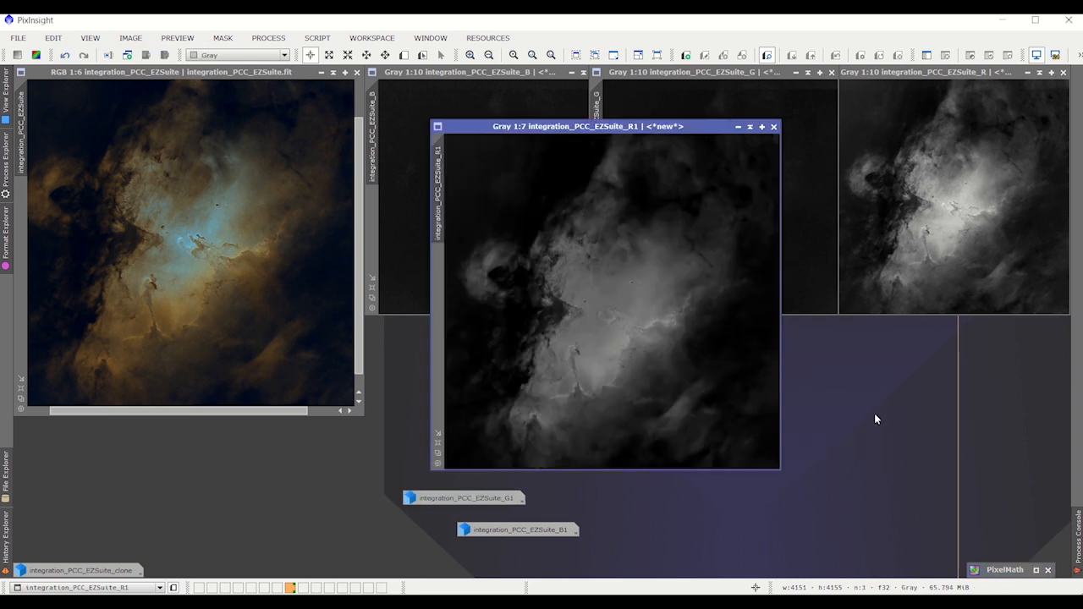
Iconize the extracted red channel image and stack the three extracted channel icons together
click(737, 127)
drag(827, 451, 519, 524)
drag(514, 486, 519, 504)
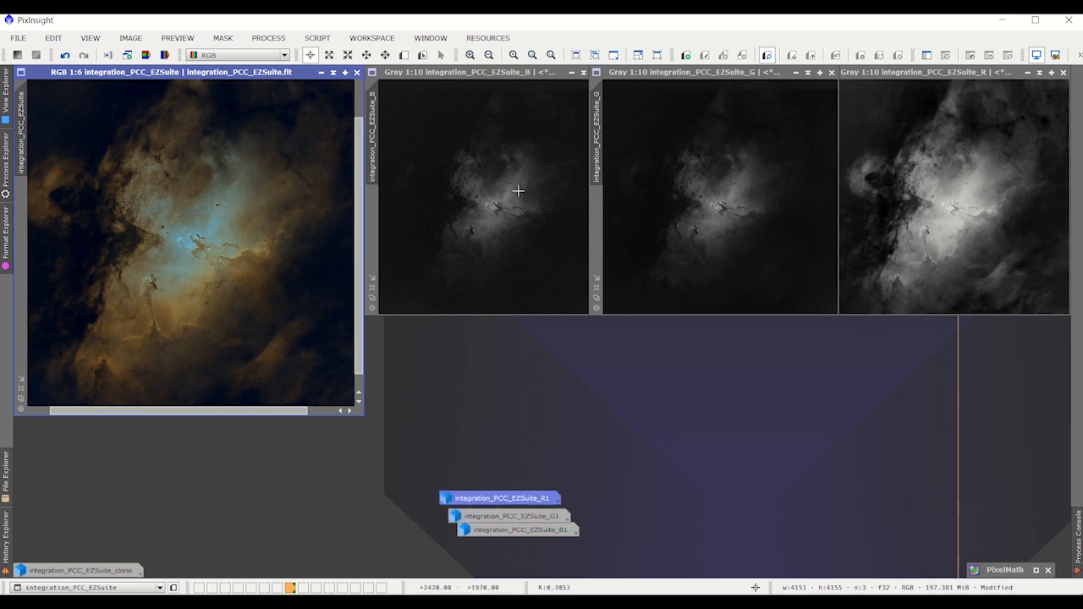
Open the HistogramTransformation process for the color image and move its window clear of that image
click(279, 38)
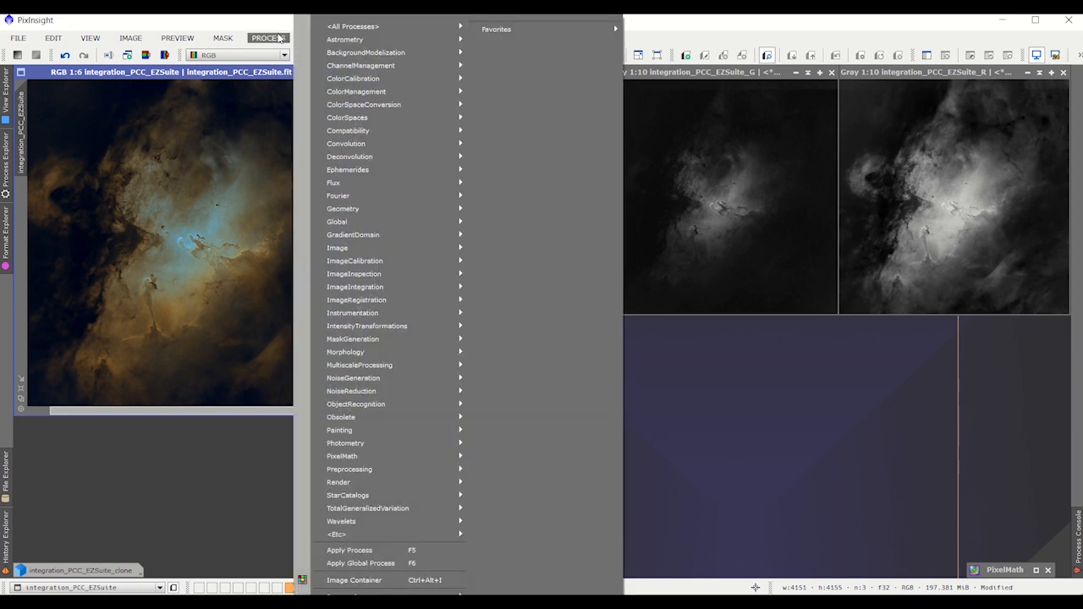
mouse_move(355, 27)
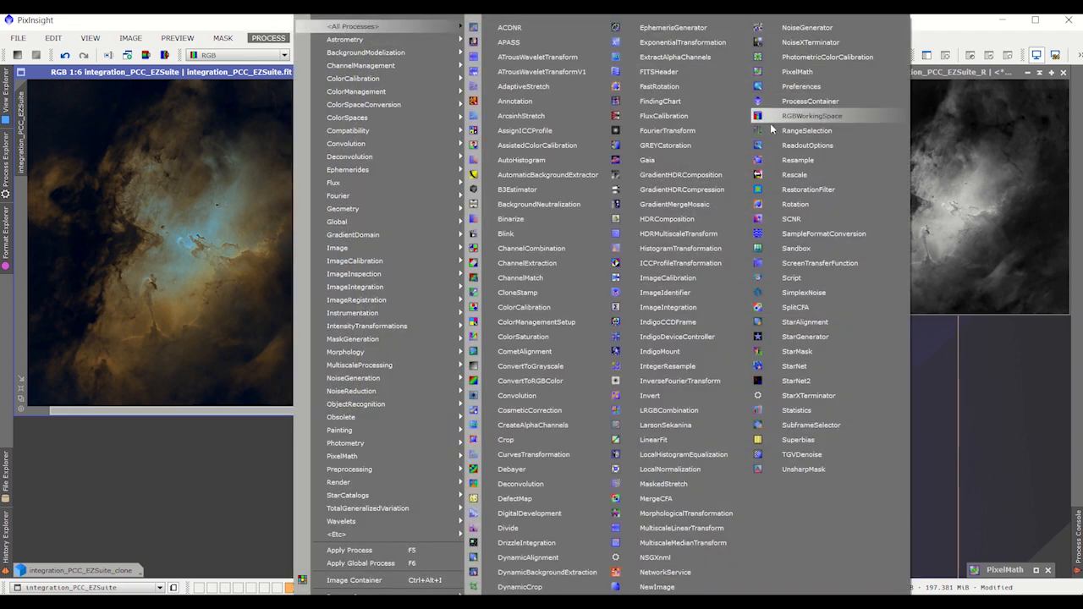
click(689, 246)
drag(598, 138, 725, 136)
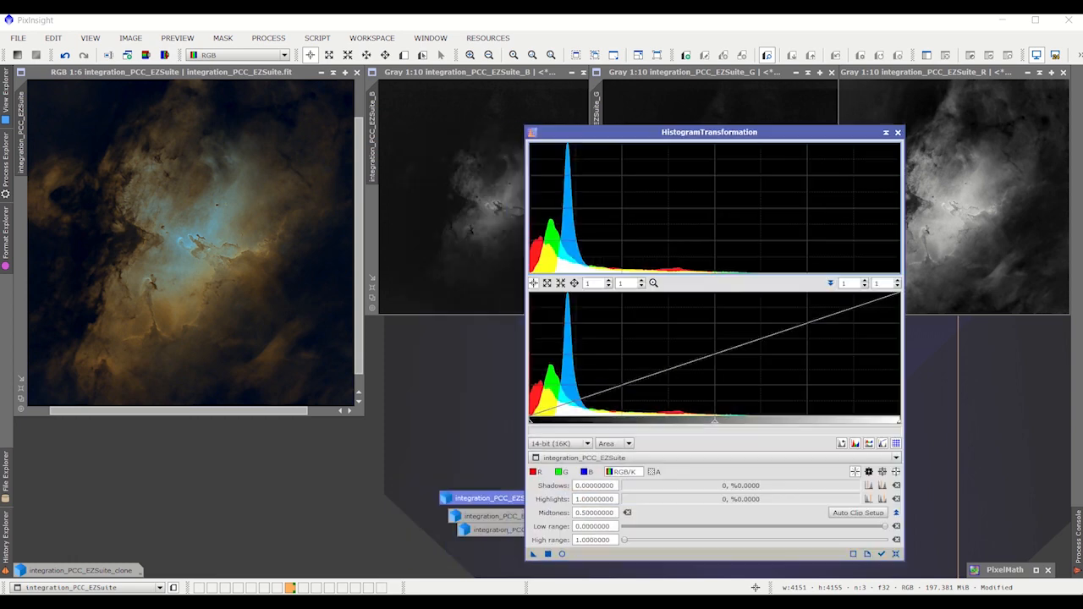
In HistogramTransformation, track the active view and set the blue channel's shadows to about 0.0504 and midtones to about 0.469
click(882, 555)
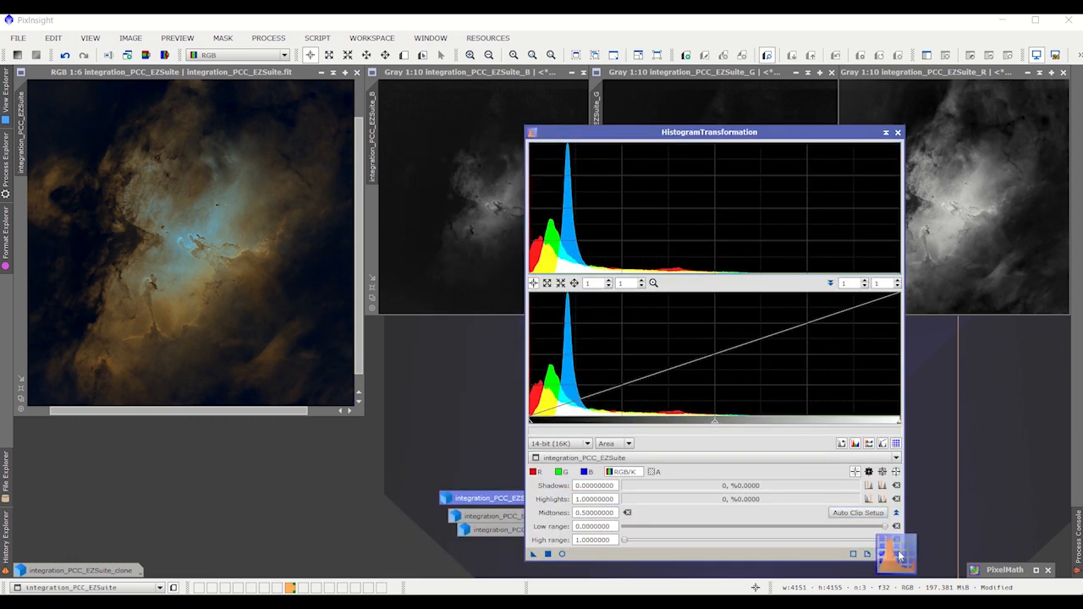
drag(751, 141, 836, 111)
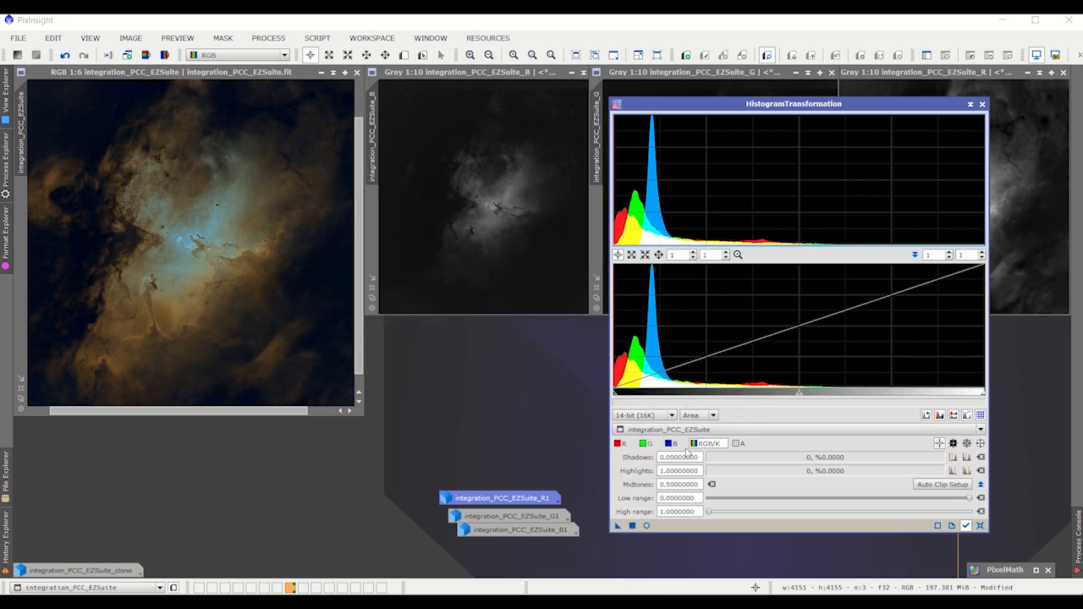
click(671, 445)
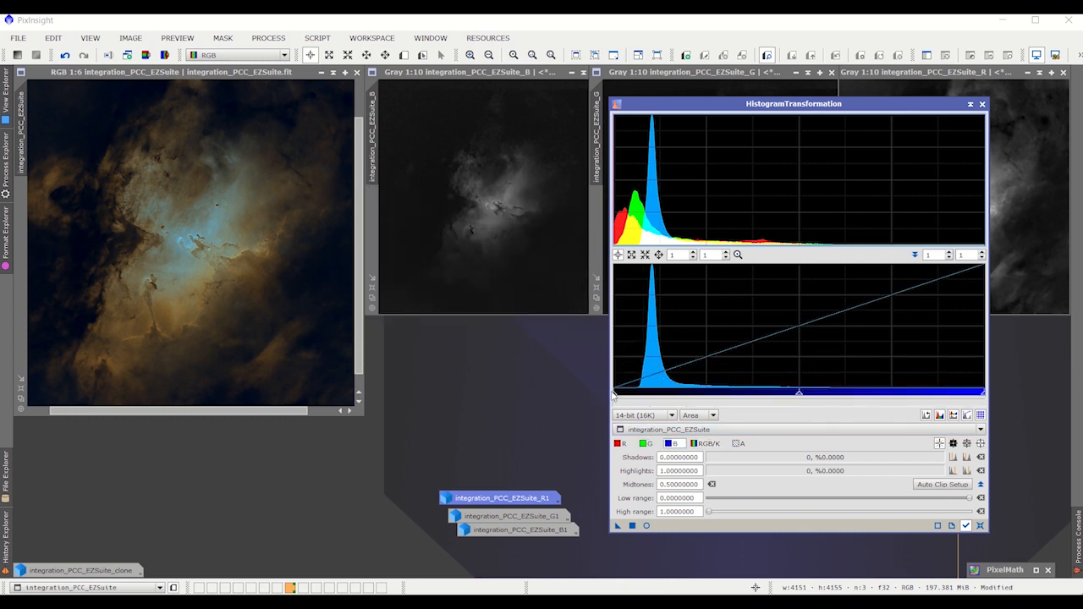
drag(615, 394, 632, 391)
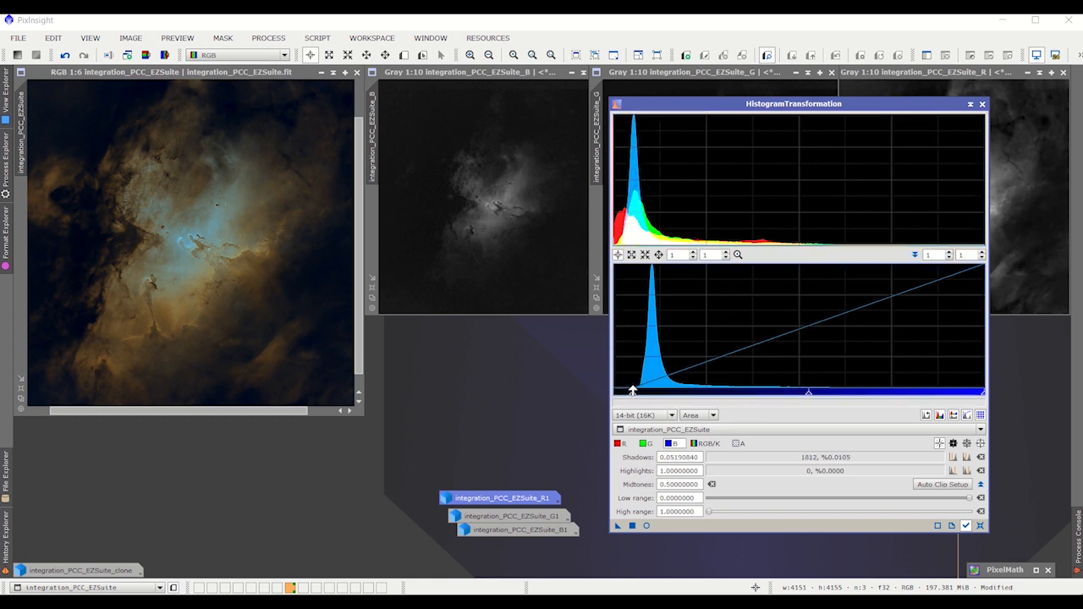
drag(808, 392, 797, 396)
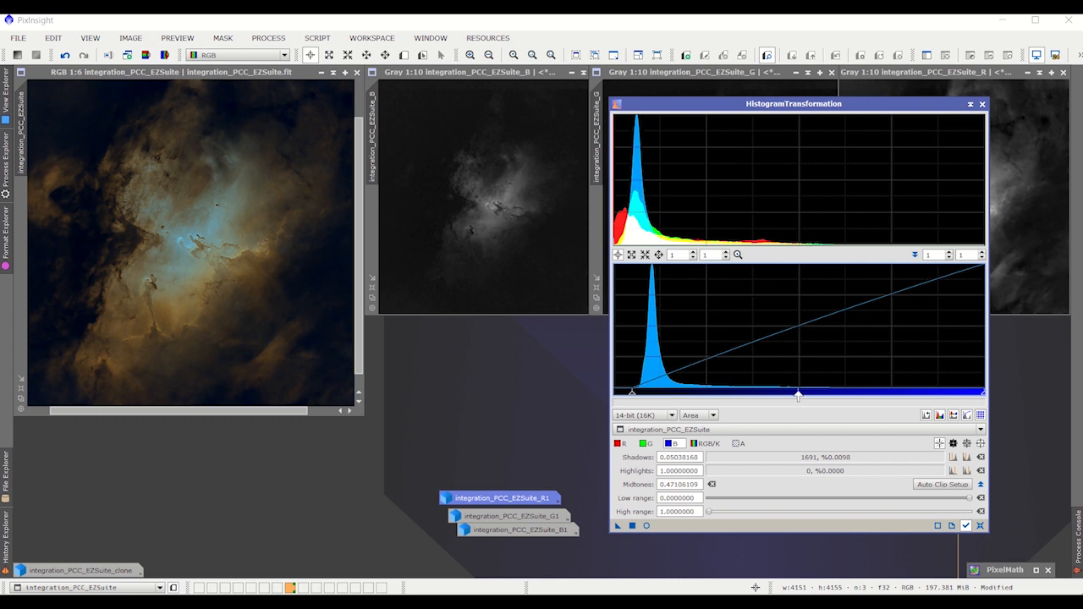
Preview the histogram adjustment in real time and apply it to the color nebula image
click(647, 526)
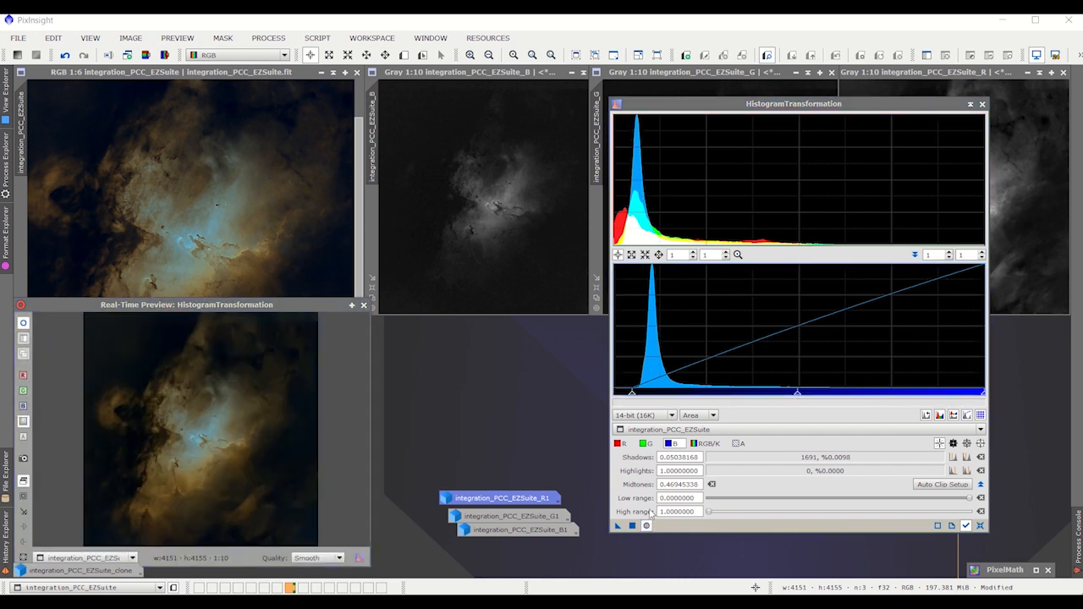
drag(264, 305, 348, 323)
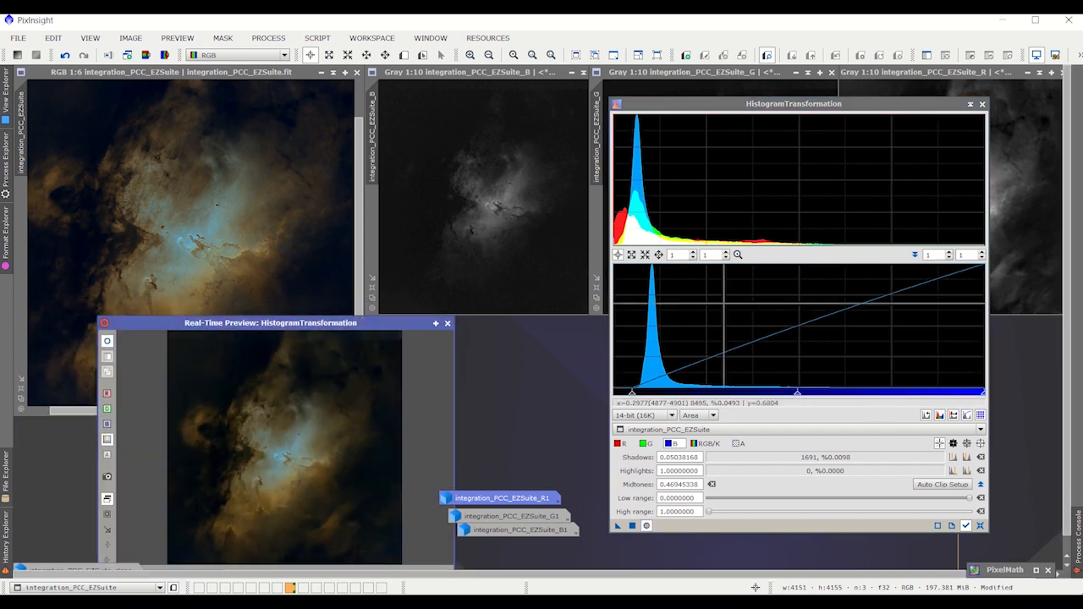
click(647, 443)
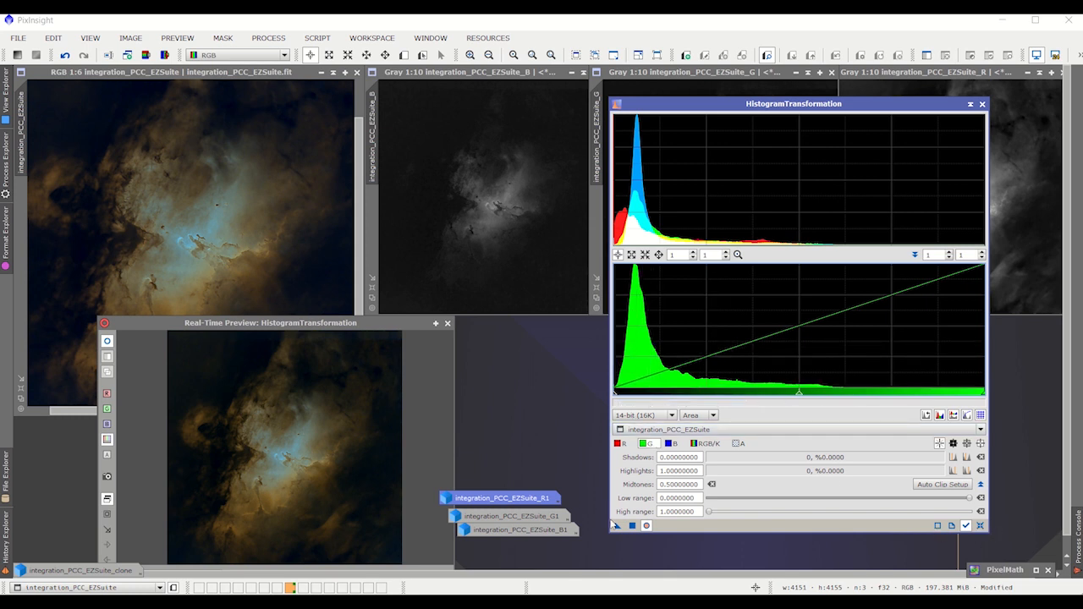
drag(617, 526, 214, 178)
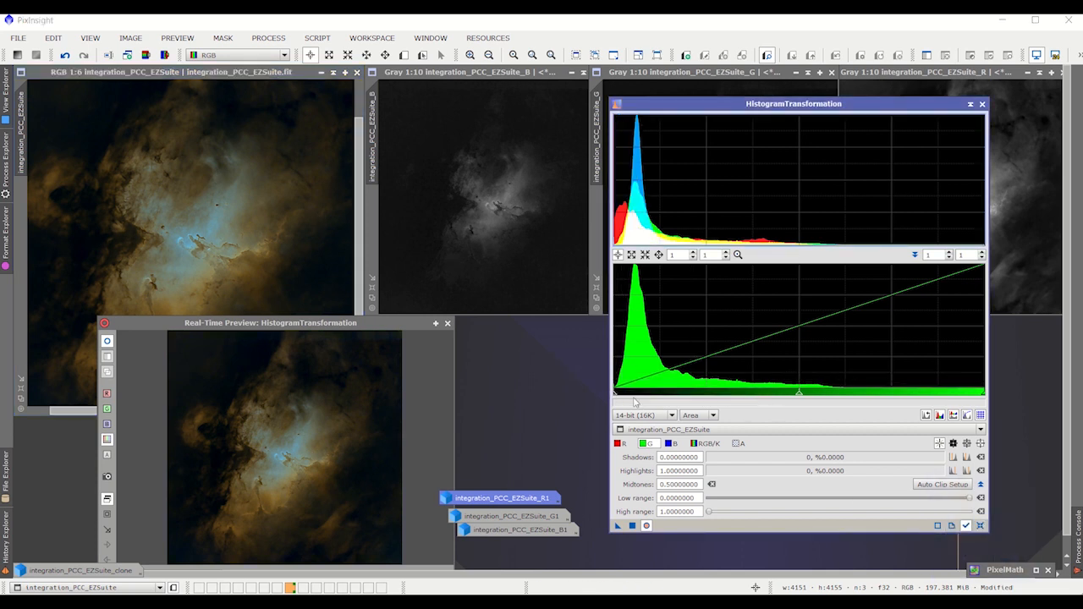
Check the blue and red channel histograms of the color image and collapse the HistogramTransformation window
click(671, 444)
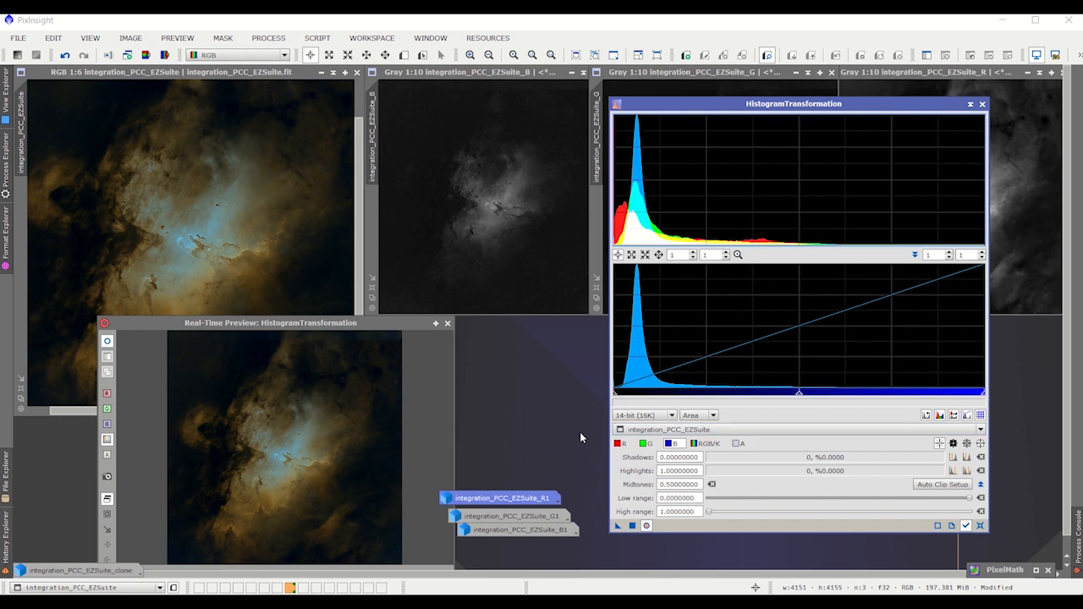
click(618, 443)
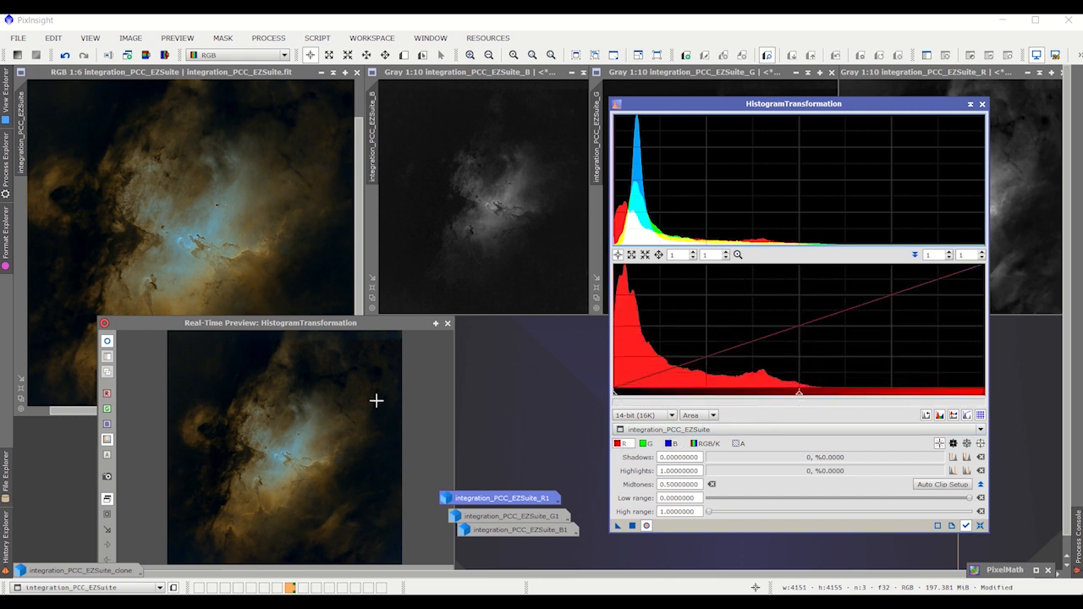
drag(424, 325, 394, 304)
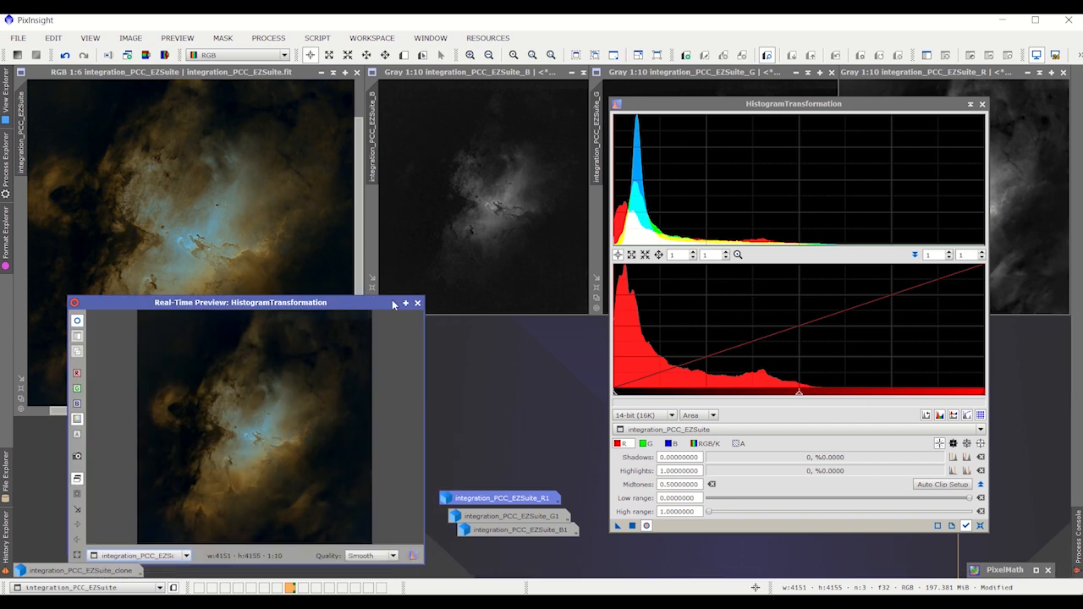
click(982, 104)
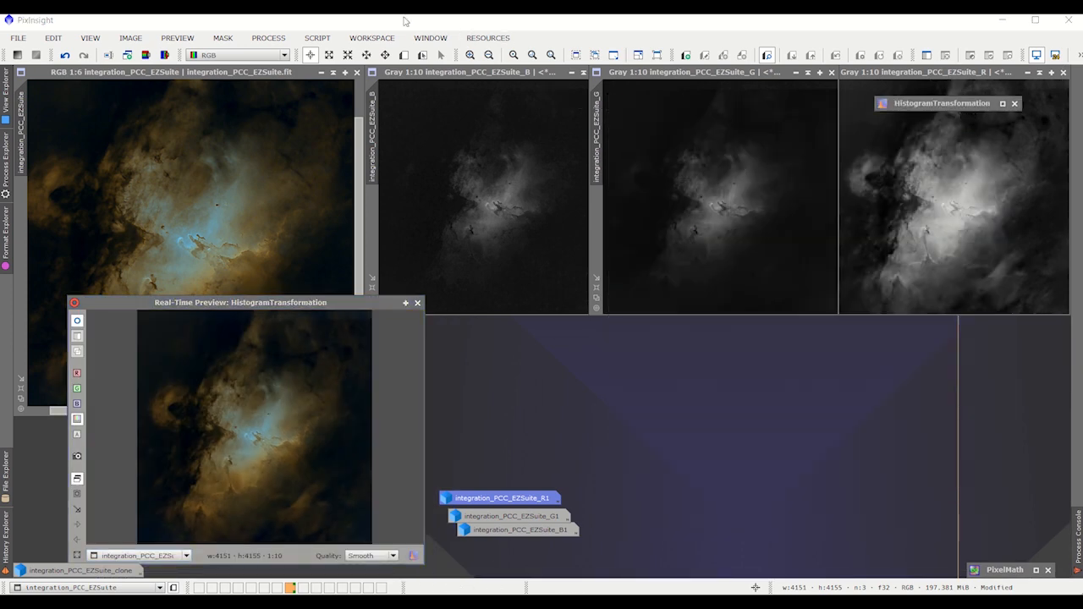
Open CurvesTransformation and replace the histogram preview with a real-time curves preview placed beside the color image
click(283, 39)
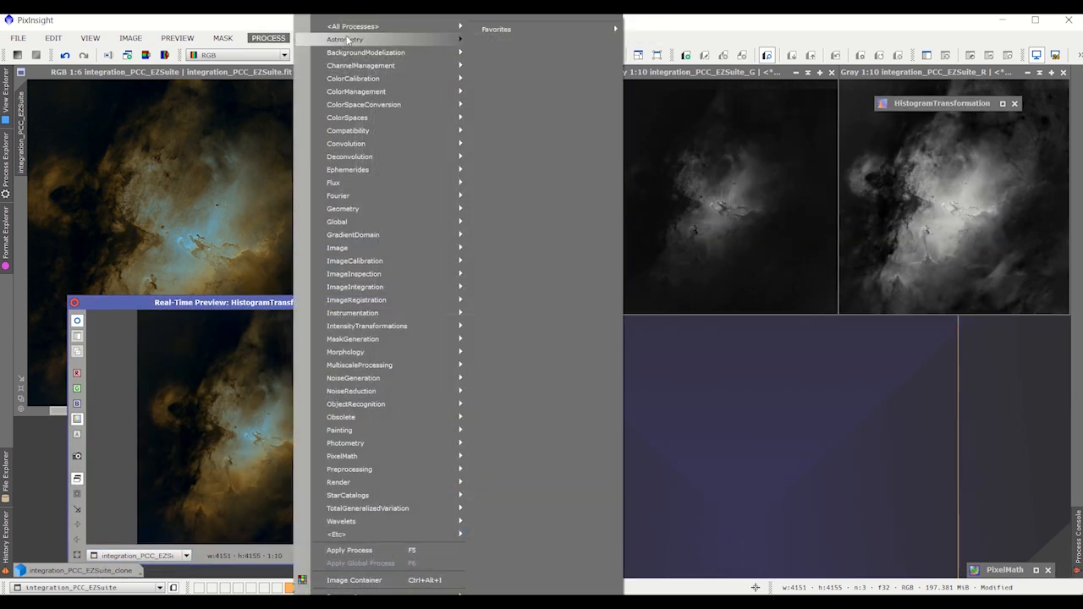
mouse_move(355, 26)
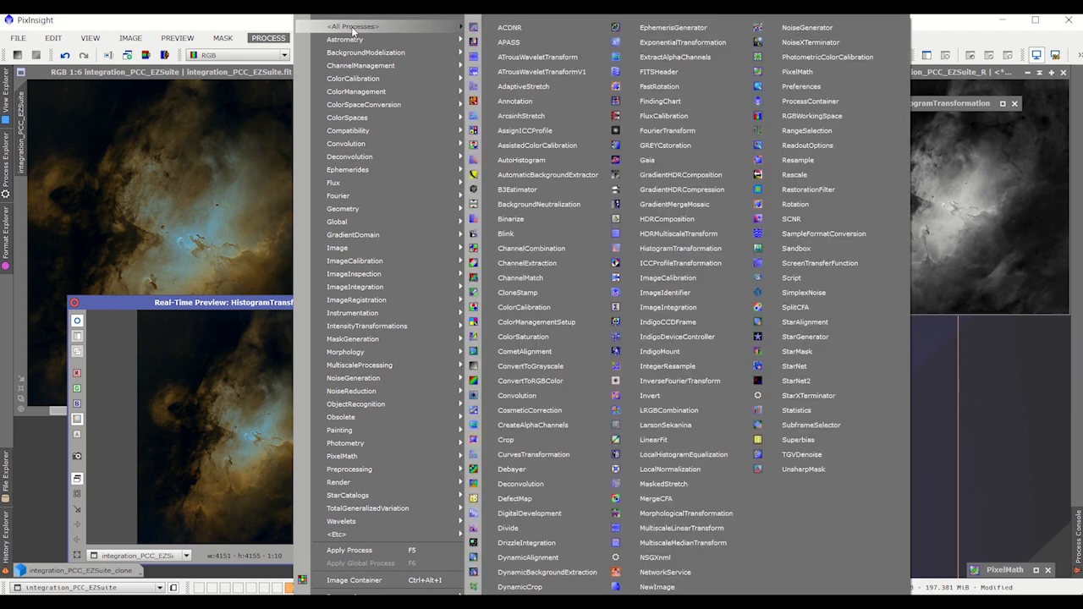
click(577, 454)
drag(330, 308, 493, 186)
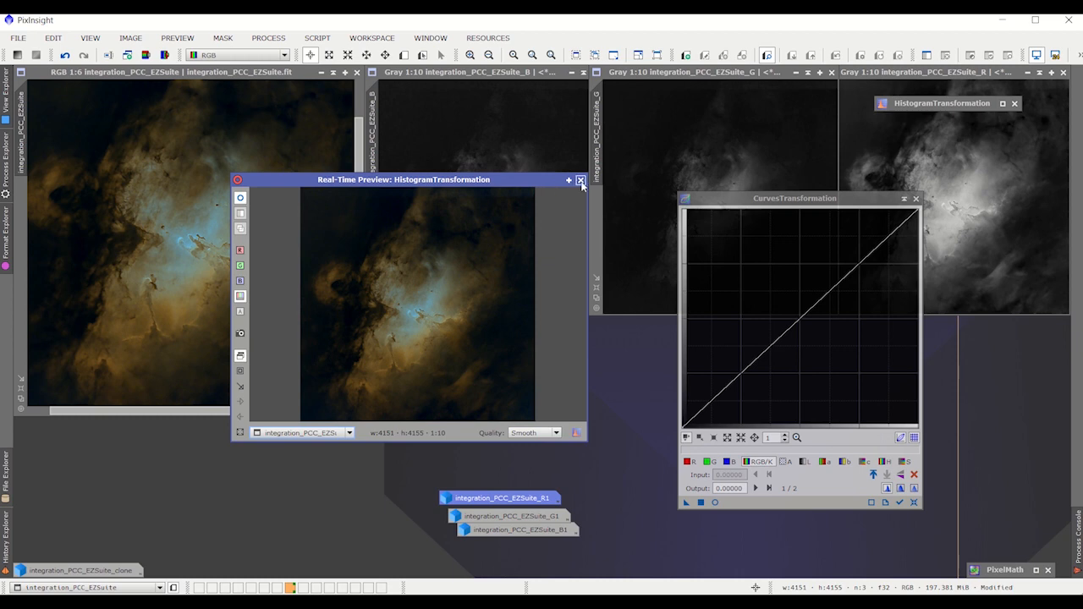
click(581, 180)
click(715, 504)
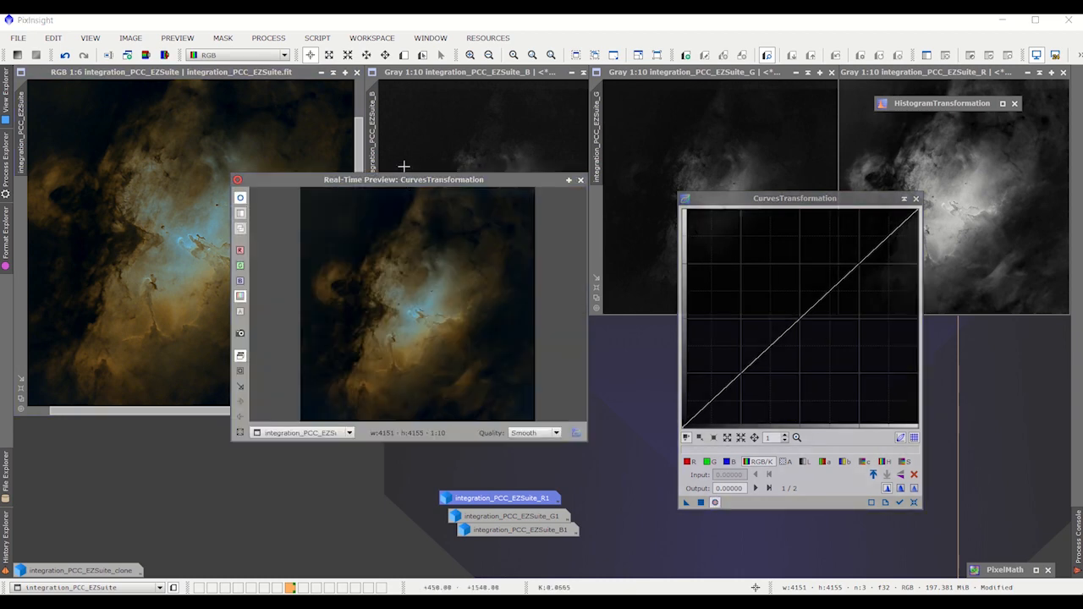
drag(426, 178, 545, 189)
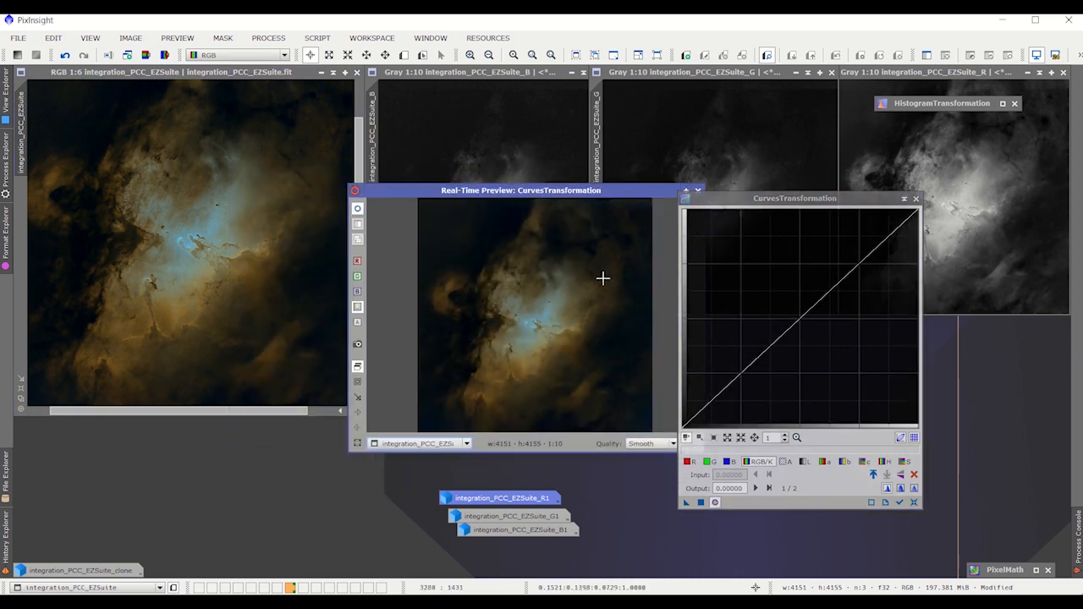
Shape the RGB/K curve with a midtone point at about 0.480/0.522 and a darker point at about 0.235/0.243
click(797, 313)
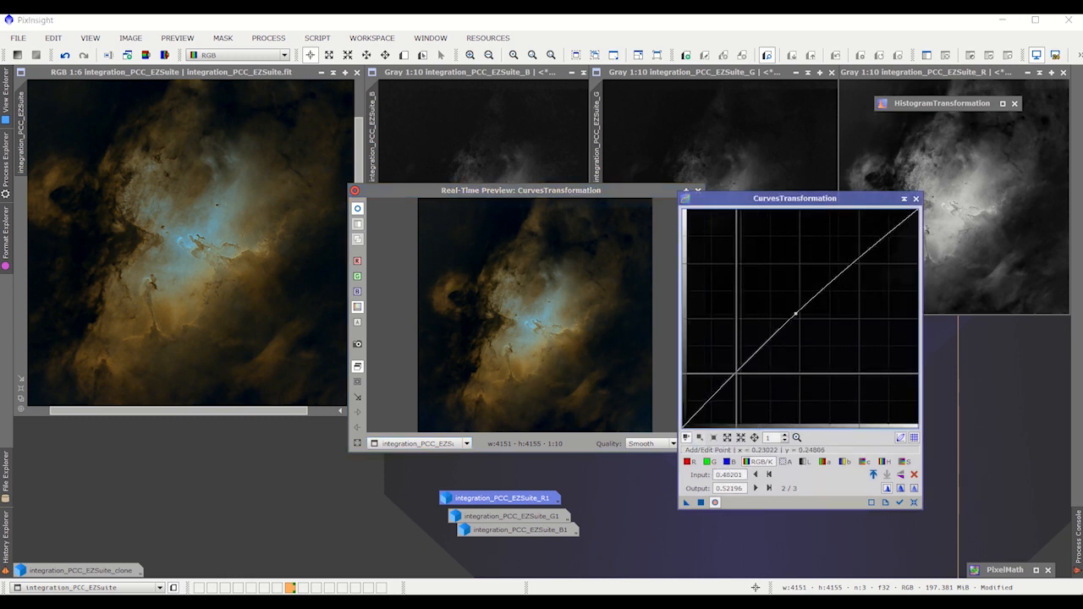
click(739, 381)
drag(738, 381, 739, 374)
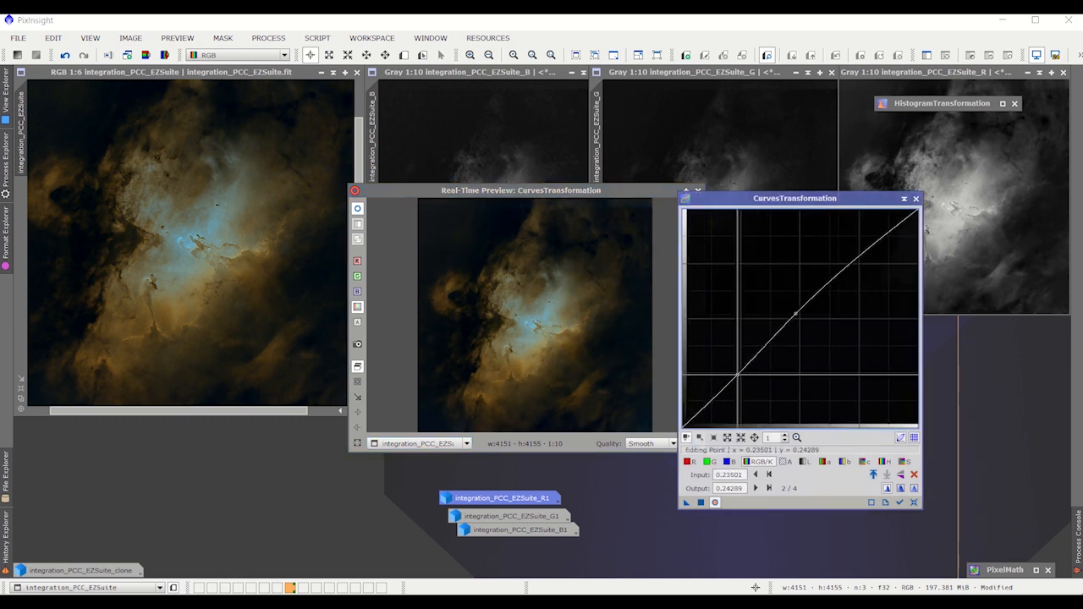
Raise the saturation curve with a midpoint at about input 0.501, output 0.545
click(904, 462)
click(803, 311)
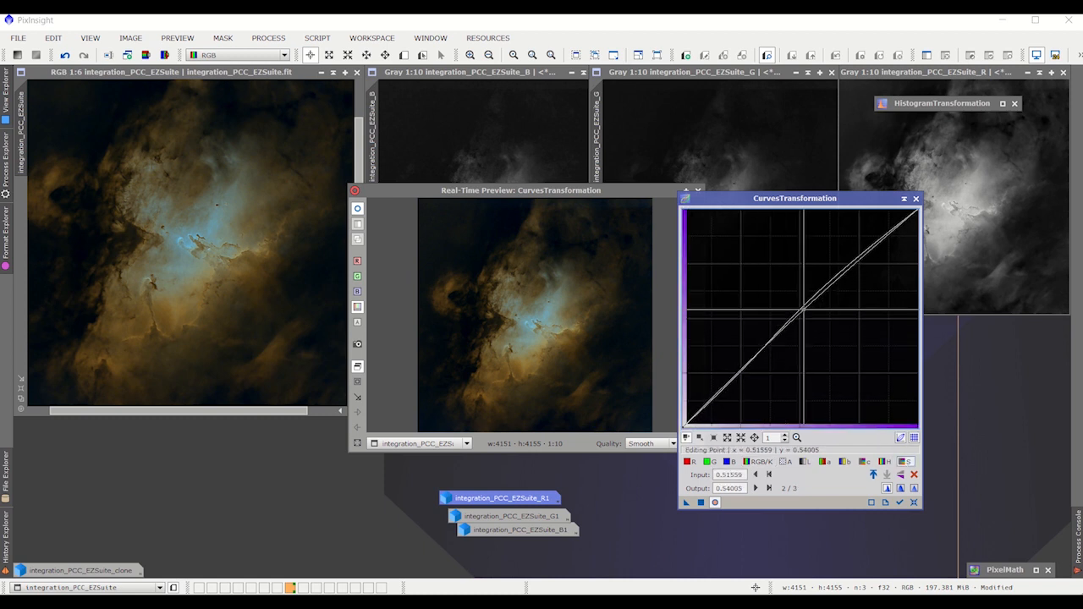
mouse_move(803, 310)
mouse_down()
mouse_move(787, 279)
mouse_move(799, 316)
mouse_move(803, 307)
mouse_up()
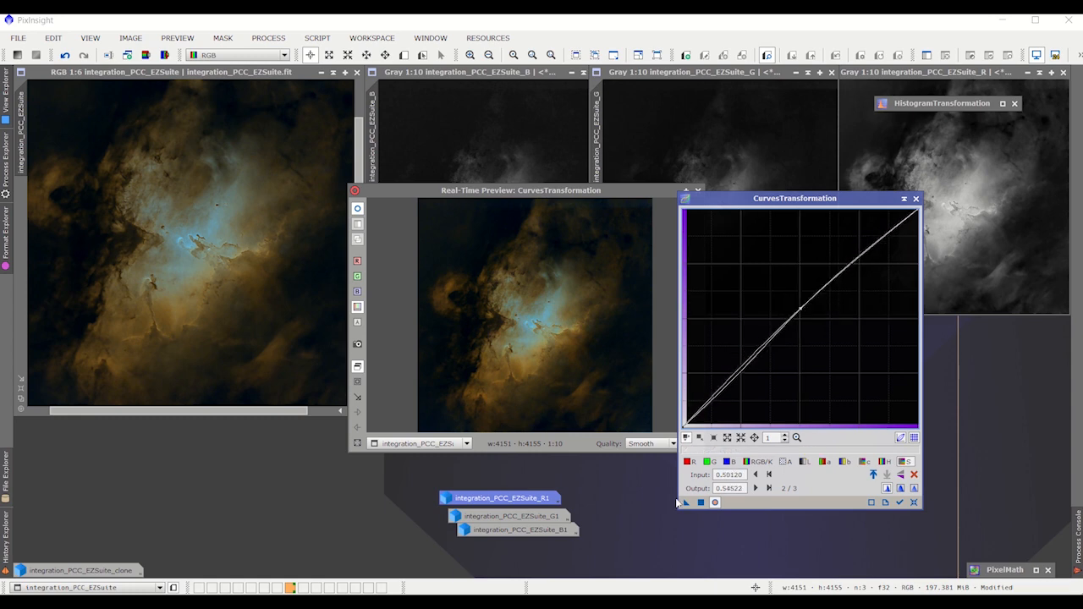
Apply the curves to the color nebula image, close the real-time preview, and collapse the CurvesTransformation window
drag(686, 503, 244, 230)
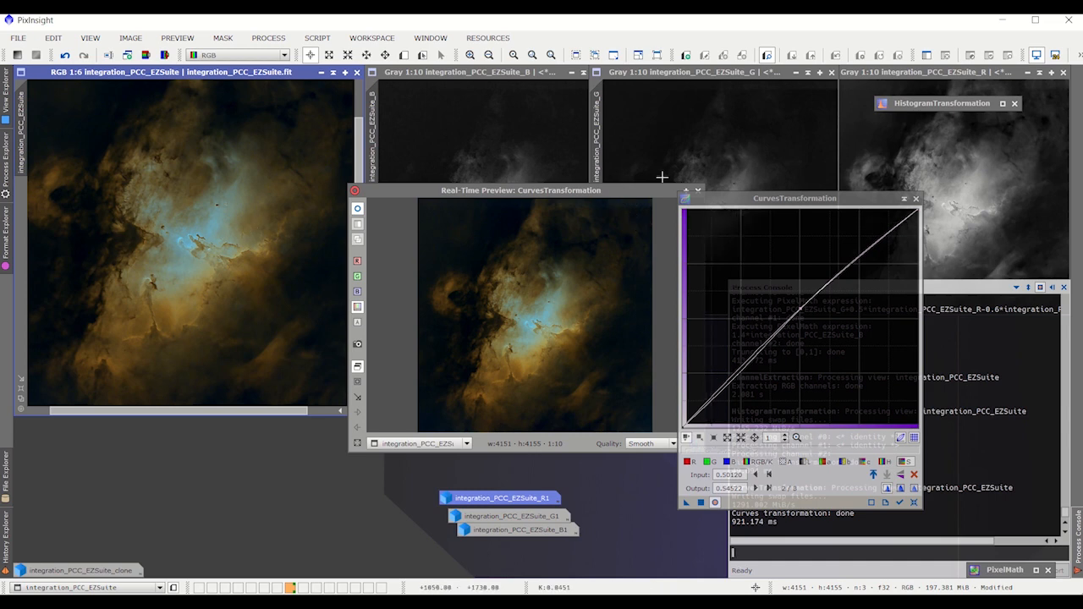
drag(662, 189, 550, 269)
click(585, 269)
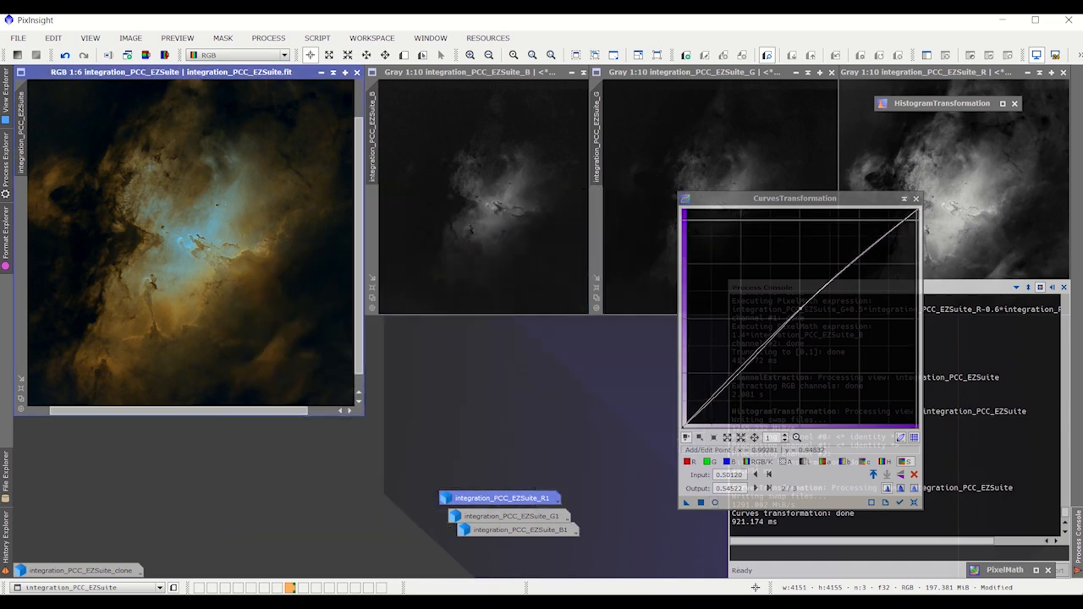
click(904, 198)
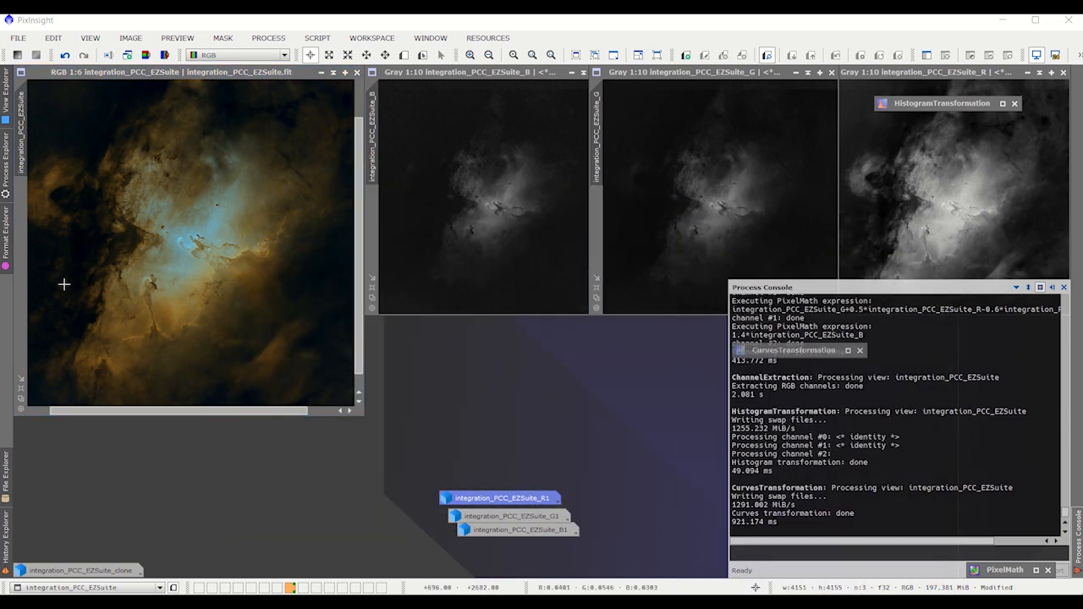
Fit the whole color image in its window, compare it with the red original clone, and iconize the clone again
scroll(110, 309, down, 2)
scroll(113, 306, up, 4)
scroll(114, 302, down, 1)
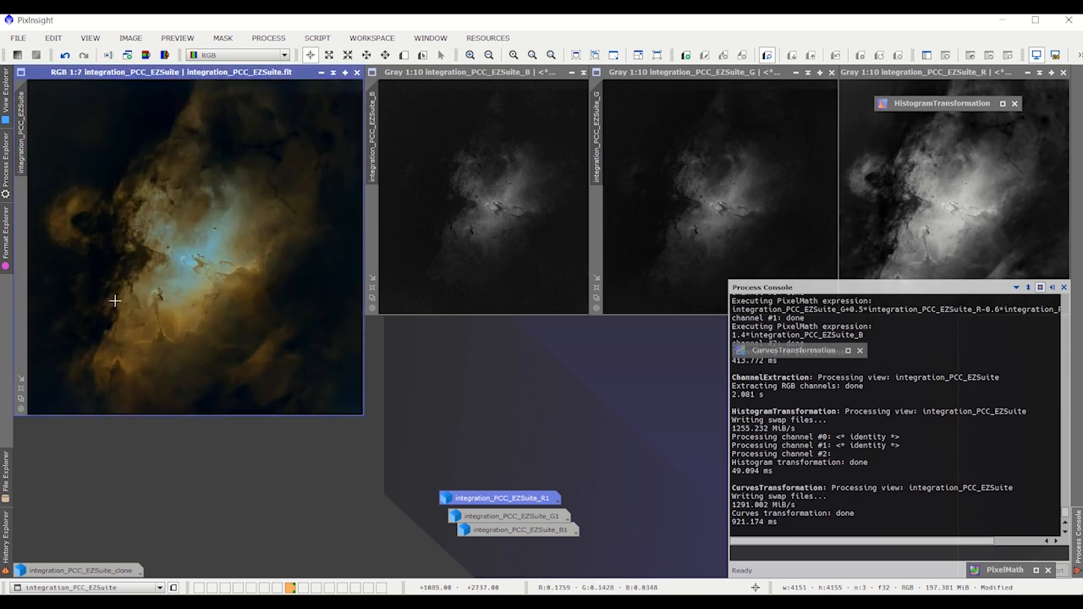
double_click(80, 571)
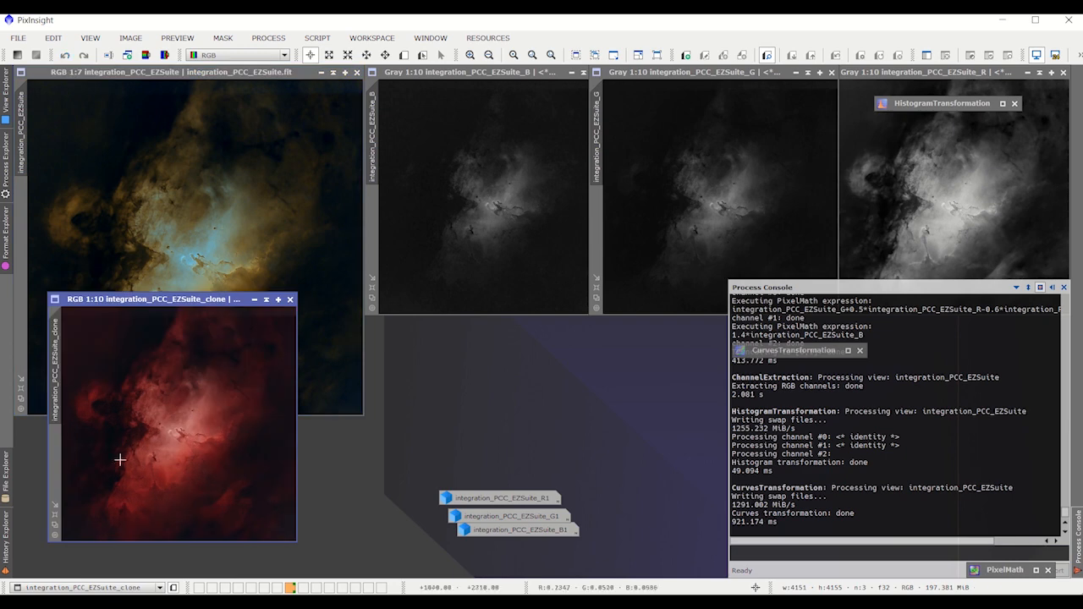
mouse_move(215, 307)
mouse_down()
mouse_move(551, 145)
mouse_move(223, 428)
mouse_move(195, 425)
mouse_up()
click(231, 426)
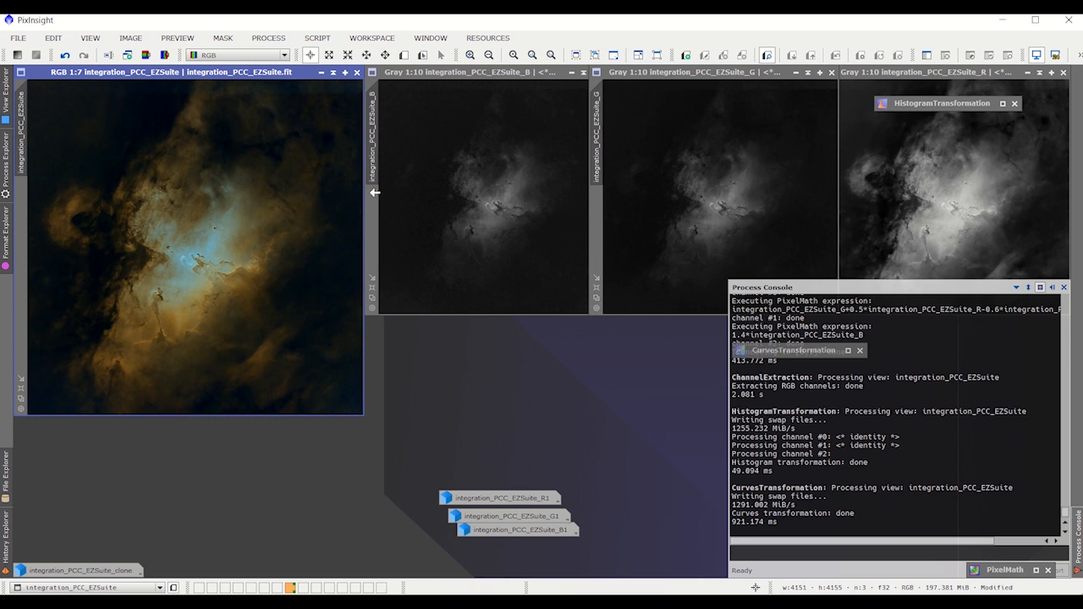
Examine the core of the separate blue channel image up close and return to the color image
click(510, 73)
scroll(506, 170, up, 2)
scroll(504, 172, up, 8)
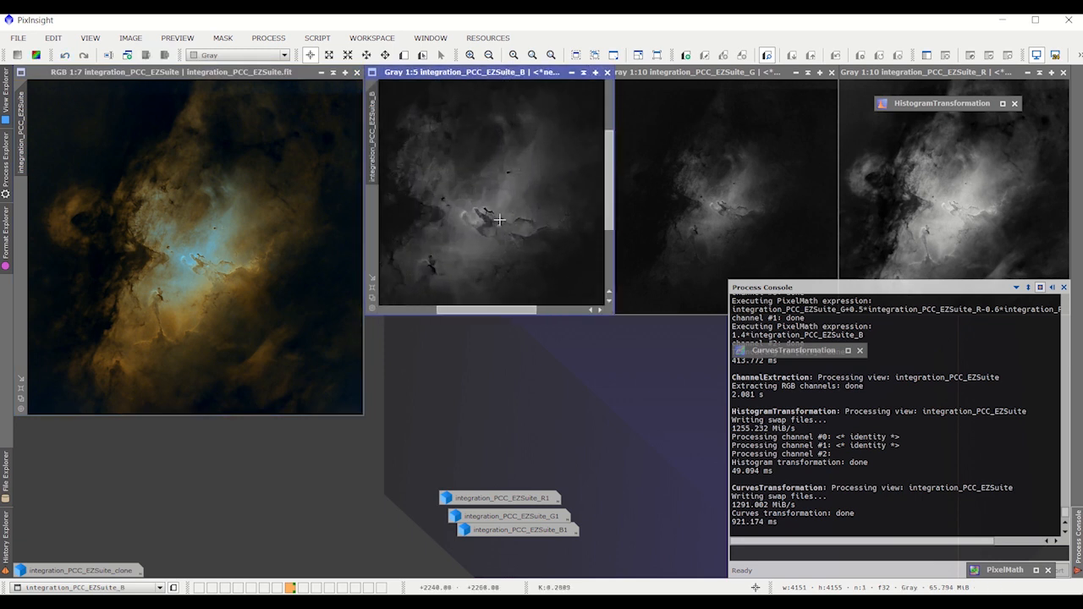
scroll(493, 222, down, 9)
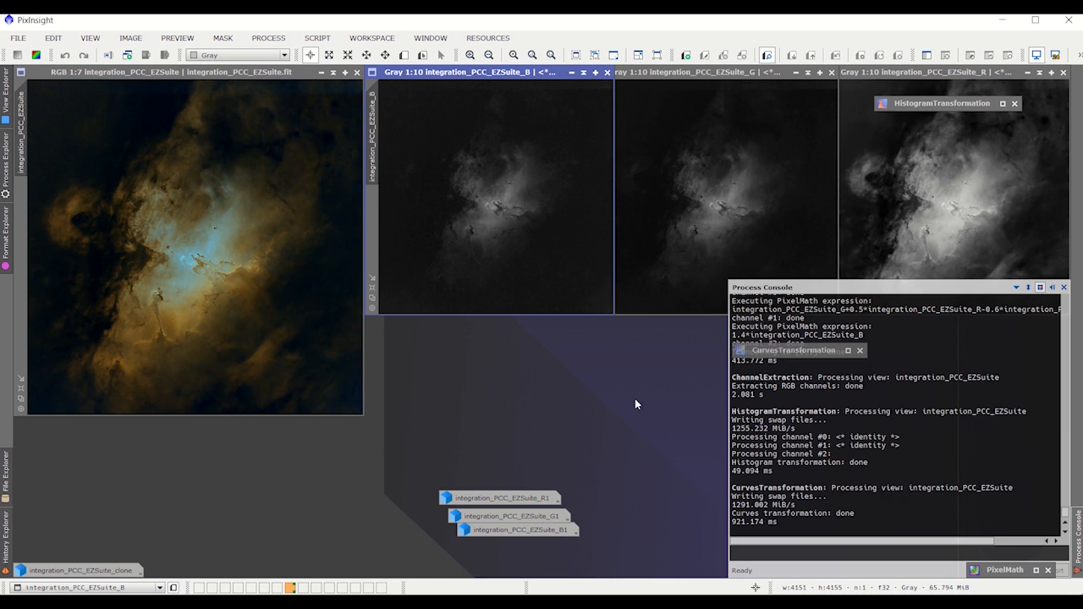
click(275, 76)
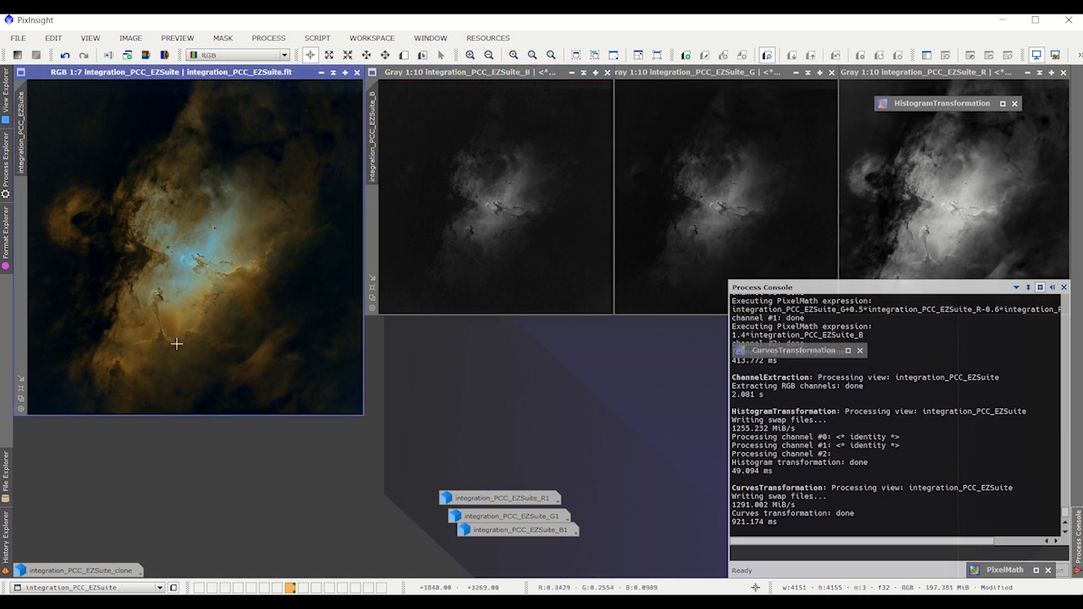